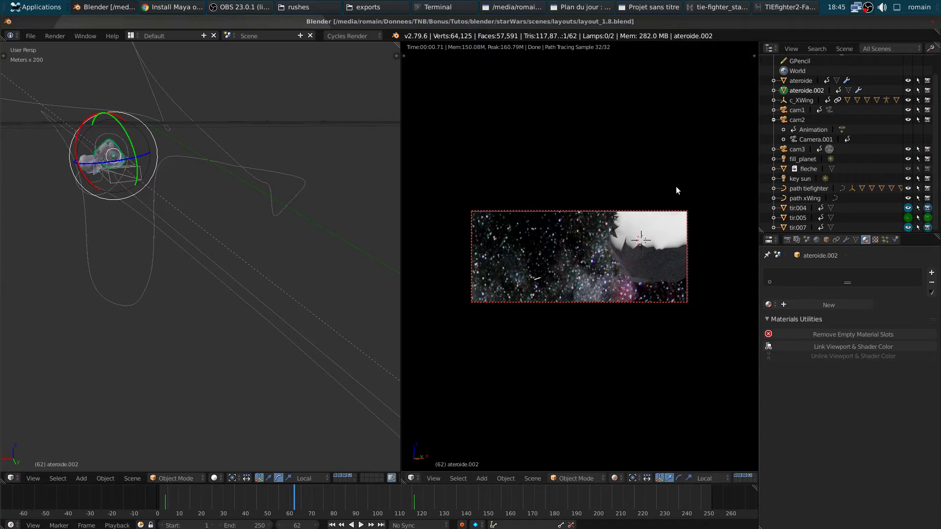
Step: Switch the camera view from Rendered to Solid shading and save over layout_1.8.blend
{"action": "key", "text": "shift+z"}
{"action": "key", "text": "ctrl+s"}
{"action": "key", "text": "Return"}
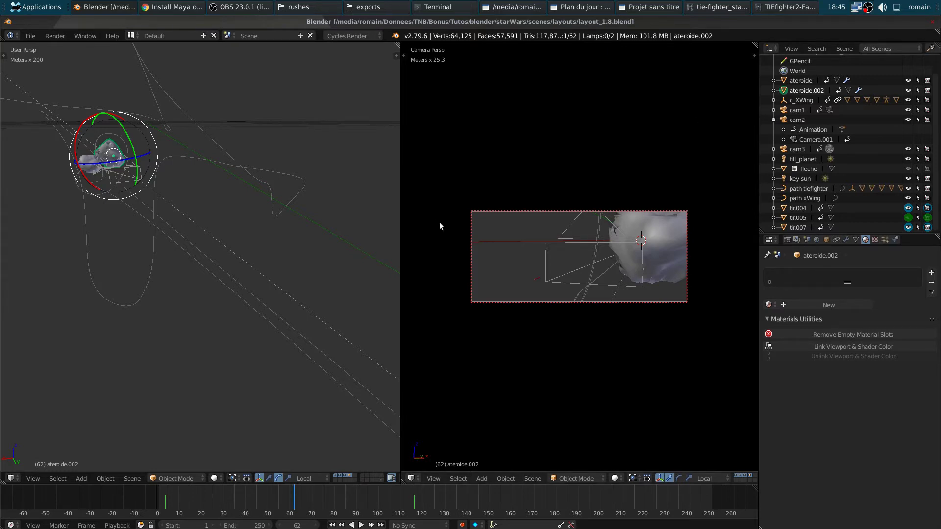
Step: Frame asteroid ateroide.002, rotate it to a new orientation, and save over layout_1.8.blend
{"action": "mouse_move", "coordinate": [238, 324]}
{"action": "middle_mouse_down"}
{"action": "mouse_move", "coordinate": [150, 234]}
{"action": "mouse_move", "coordinate": [148, 275]}
{"action": "mouse_move", "coordinate": [176, 380]}
{"action": "mouse_move", "coordinate": [153, 264]}
{"action": "mouse_move", "coordinate": [165, 305]}
{"action": "middle_mouse_up"}
{"action": "key", "text": "KP_Decimal"}
{"action": "scroll", "coordinate": [149, 230], "scroll_direction": "down", "scroll_amount": 5}
{"action": "mouse_move", "coordinate": [196, 299]}
{"action": "left_mouse_down"}
{"action": "mouse_move", "coordinate": [213, 274]}
{"action": "mouse_move", "coordinate": [257, 256]}
{"action": "left_mouse_up"}
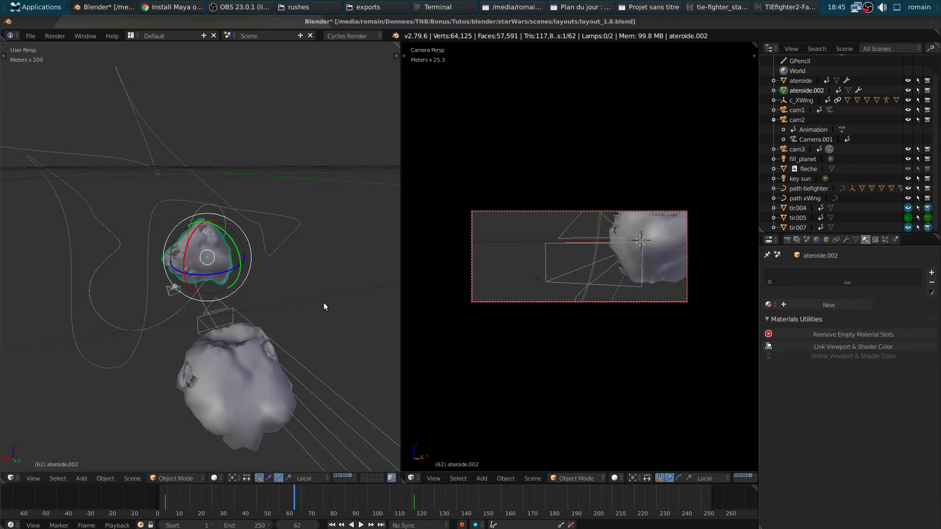
{"action": "middle_click_drag", "start_coordinate": [291, 304], "coordinate": [315, 298]}
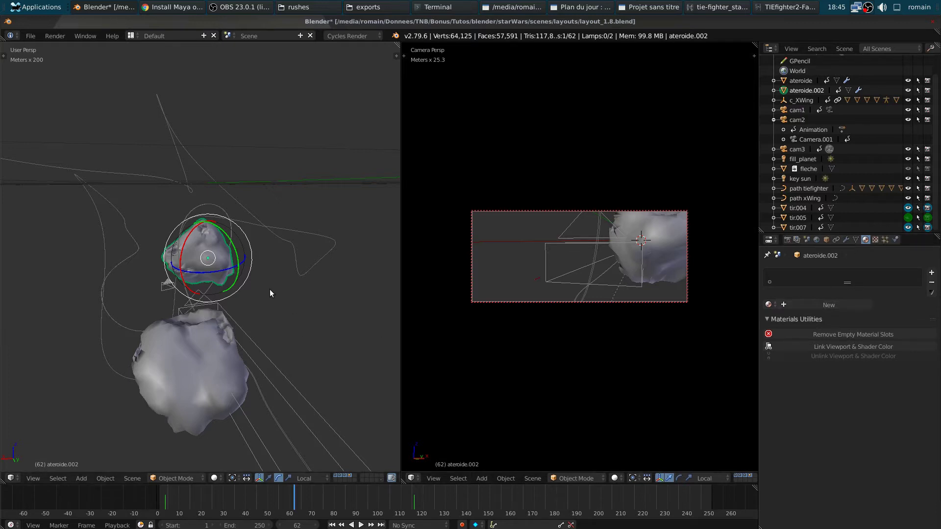
{"action": "middle_click_drag", "start_coordinate": [267, 322], "coordinate": [248, 317]}
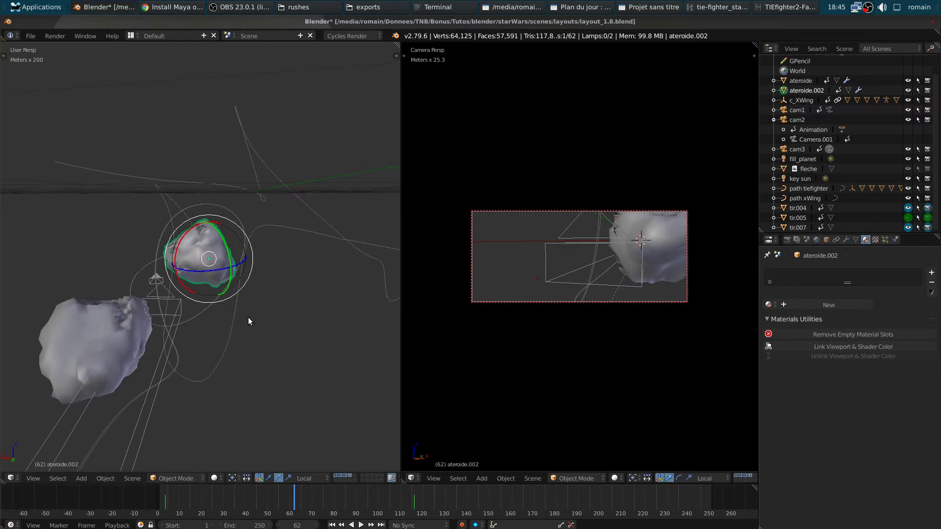
{"action": "key", "text": "ctrl+s"}
{"action": "left_click", "coordinate": [247, 321]}
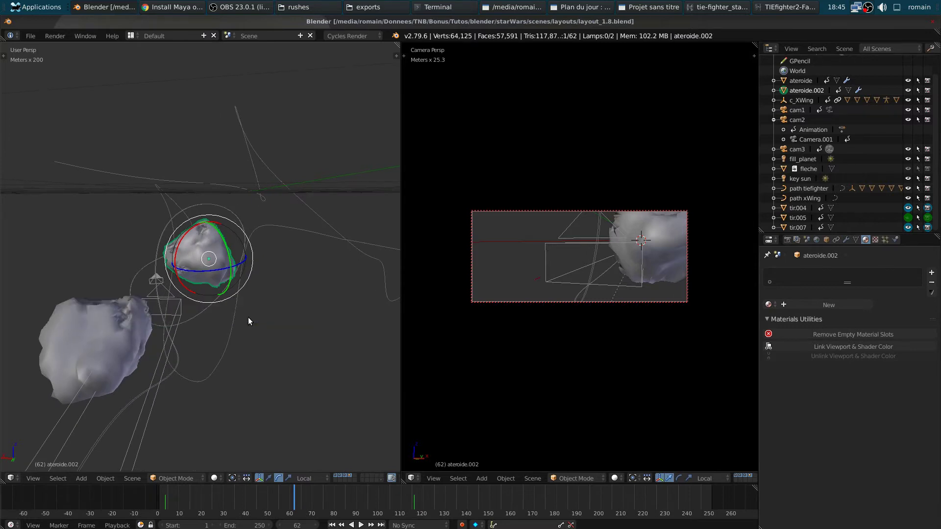
Step: Start appending data from another blend file via the File menu
{"action": "left_click", "coordinate": [31, 36]}
{"action": "left_click", "coordinate": [46, 77]}
{"action": "left_click", "coordinate": [30, 36]}
{"action": "left_click", "coordinate": [30, 39]}
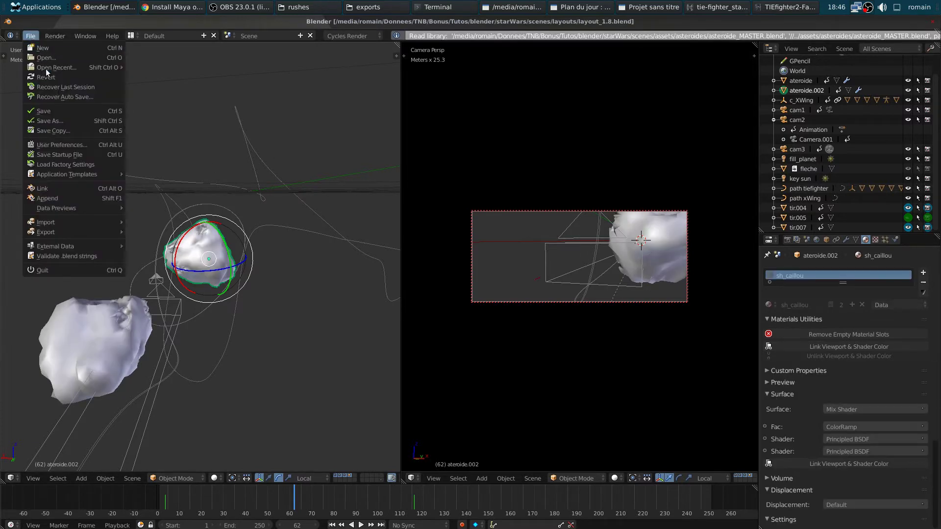
{"action": "left_click", "coordinate": [70, 198]}
Step: Append the sh_caillou material from scenes/assets/asteroides/asteroide_MASTER.blend/Material
{"action": "left_click", "coordinate": [174, 84]}
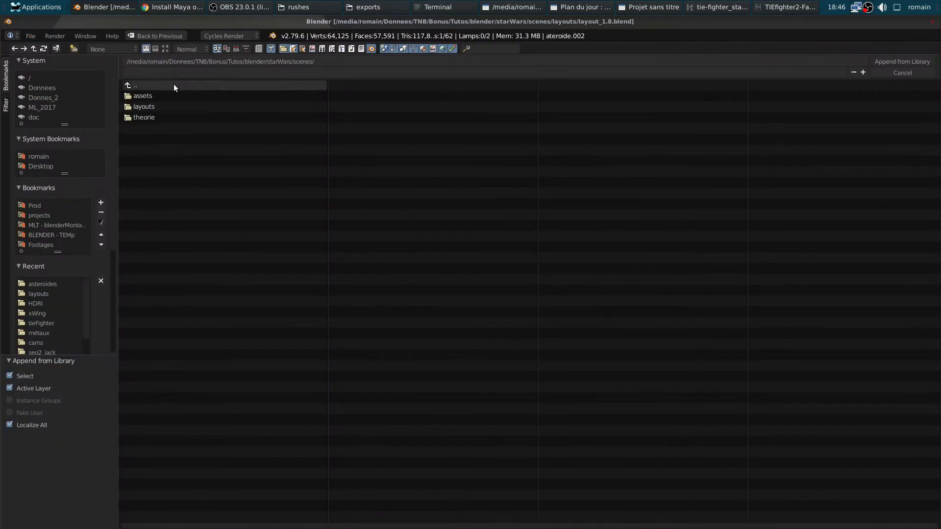
{"action": "left_click", "coordinate": [166, 87]}
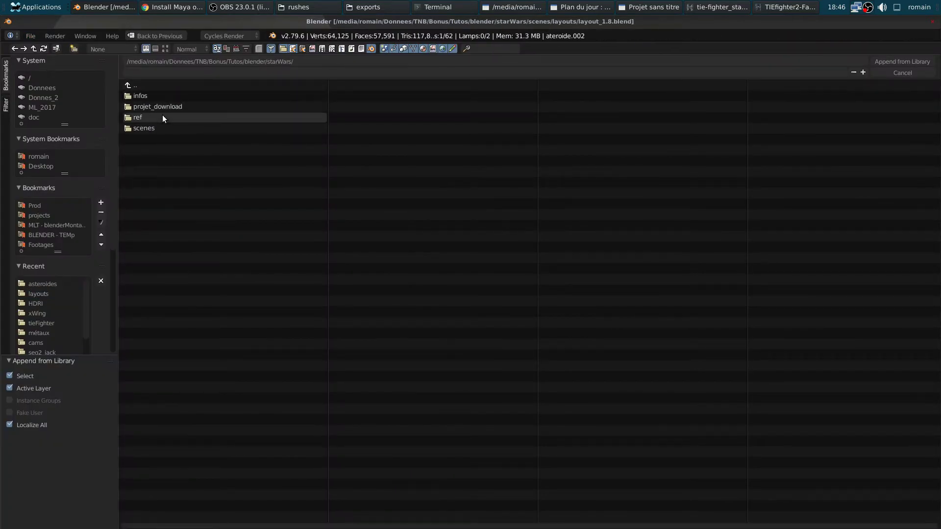
{"action": "left_click", "coordinate": [161, 126]}
{"action": "left_click", "coordinate": [154, 97]}
{"action": "left_click", "coordinate": [154, 97]}
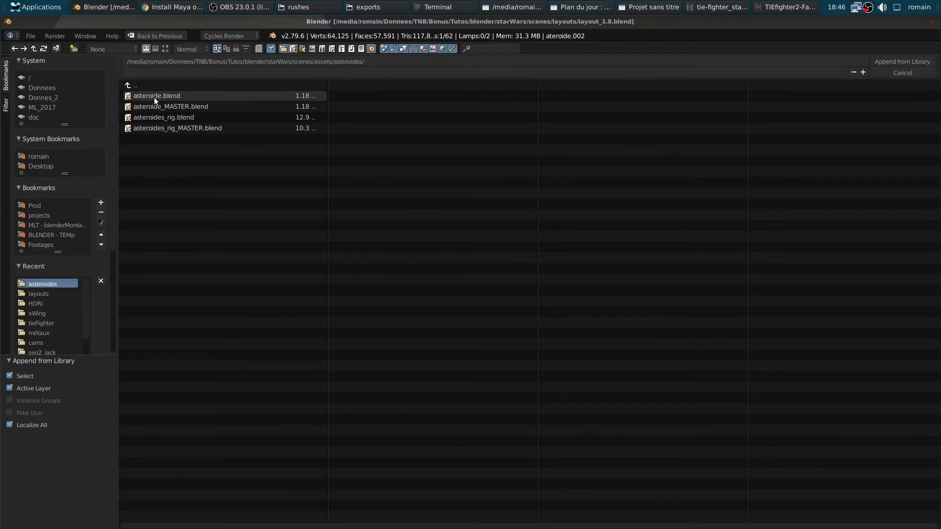
{"action": "left_click", "coordinate": [191, 109]}
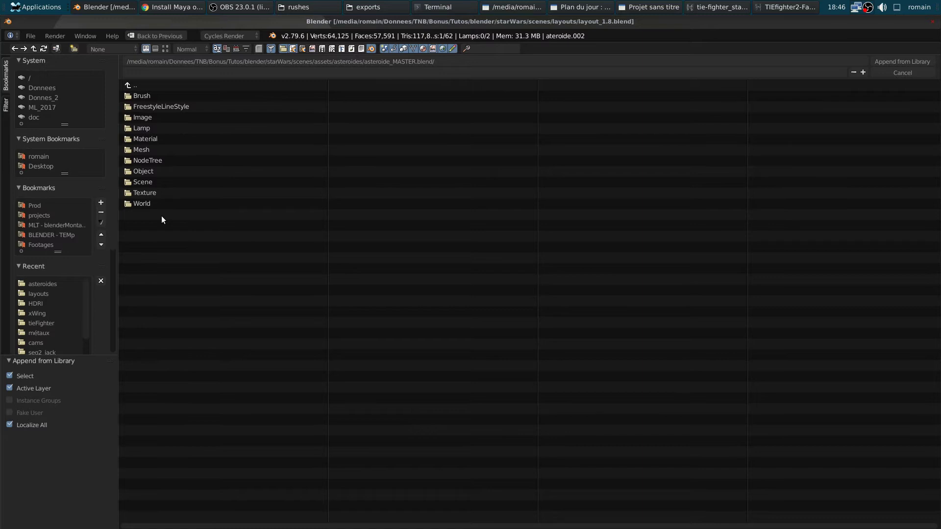
{"action": "left_click", "coordinate": [139, 139]}
{"action": "left_click", "coordinate": [143, 99]}
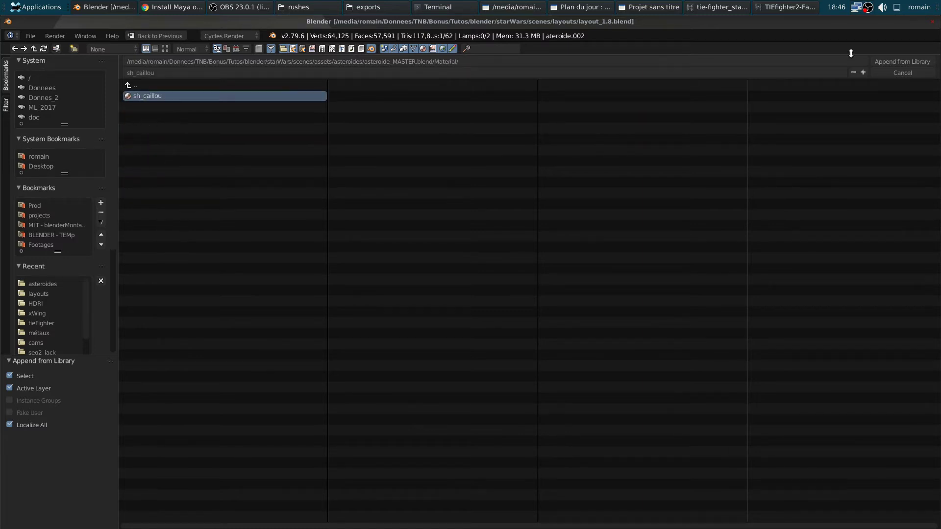
{"action": "left_click", "coordinate": [902, 62]}
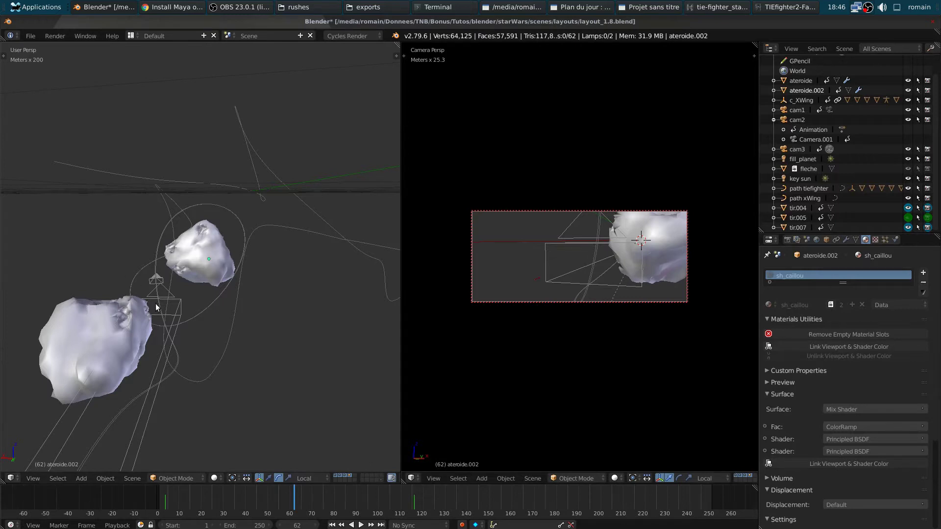
Step: Preview the textured asteroids in rendered shading, then return to solid shading
{"action": "right_click", "coordinate": [204, 275]}
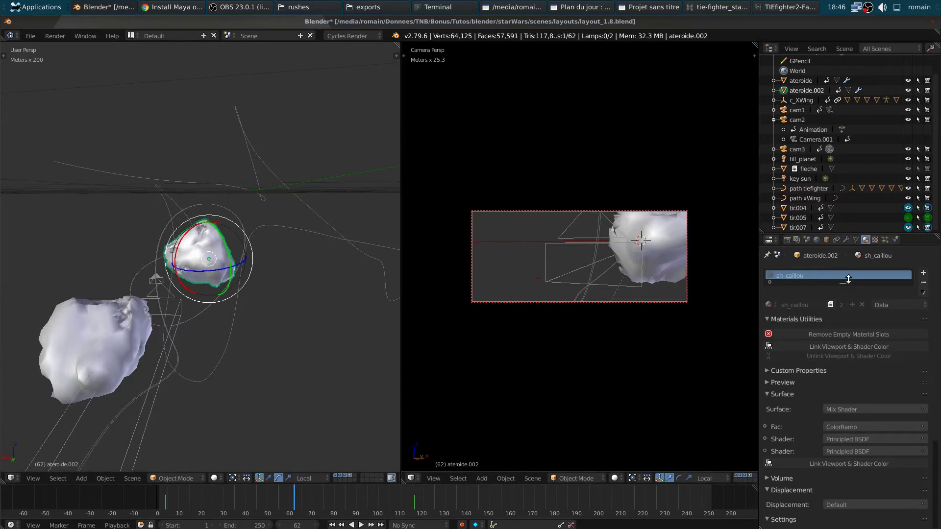
{"action": "right_click", "coordinate": [139, 346]}
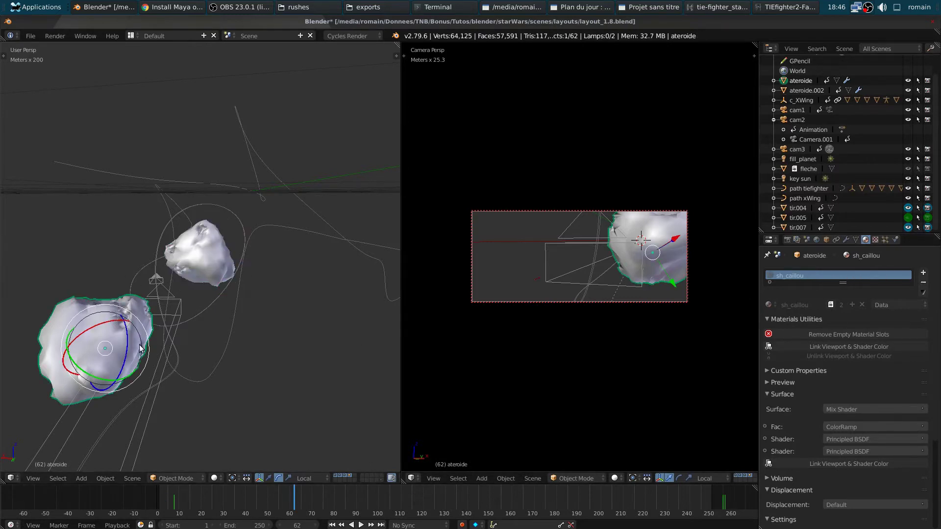
{"action": "mouse_move", "coordinate": [231, 326]}
{"action": "middle_mouse_down"}
{"action": "mouse_move", "coordinate": [252, 338]}
{"action": "mouse_move", "coordinate": [273, 309]}
{"action": "middle_mouse_up"}
{"action": "key", "text": "a"}
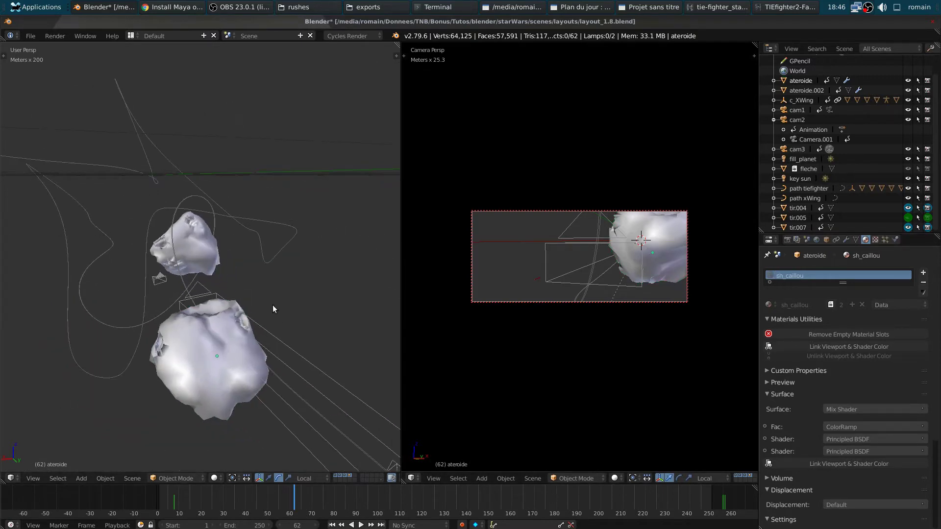
{"action": "key", "text": "shift+z"}
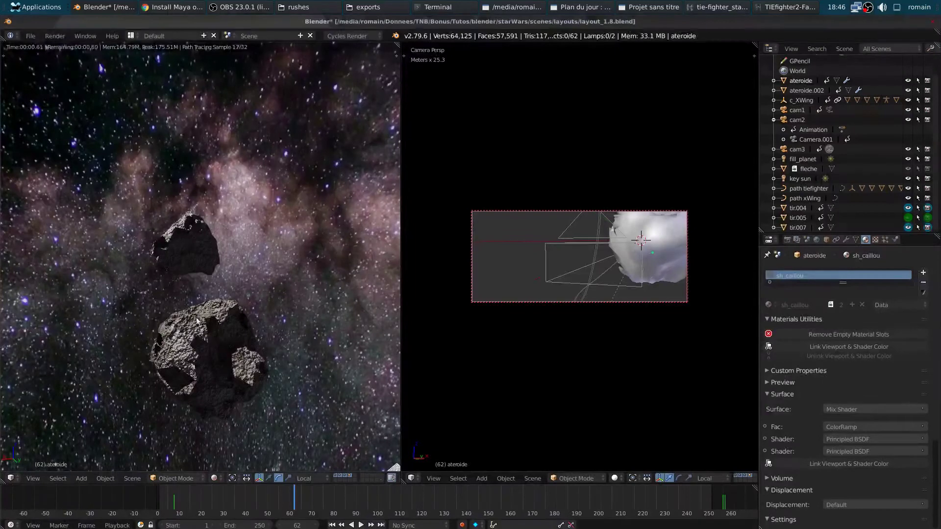
{"action": "middle_click_drag", "start_coordinate": [240, 346], "coordinate": [252, 324]}
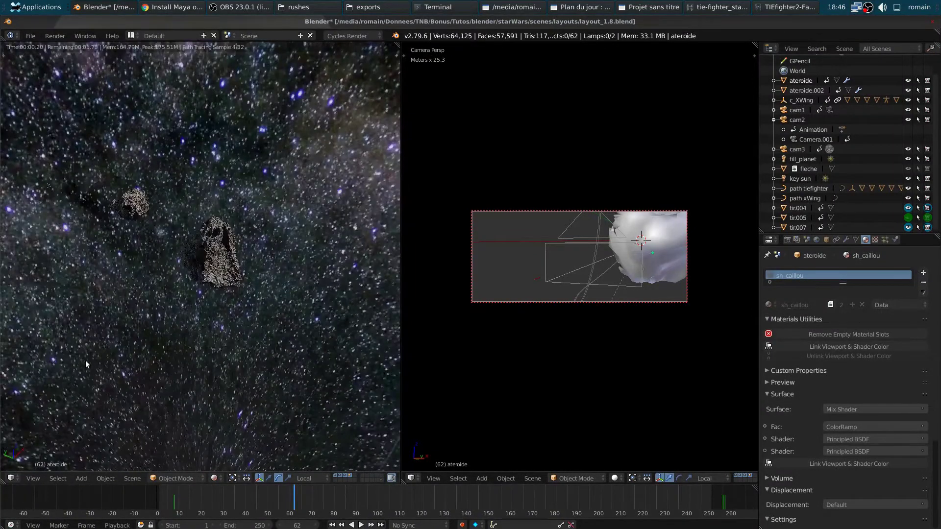
{"action": "key", "text": "shift+z"}
Step: Select ateroide.002 and show its Subsurf and Displace modifiers
{"action": "right_click", "coordinate": [251, 322], "text": "alt"}
{"action": "left_click", "coordinate": [252, 322]}
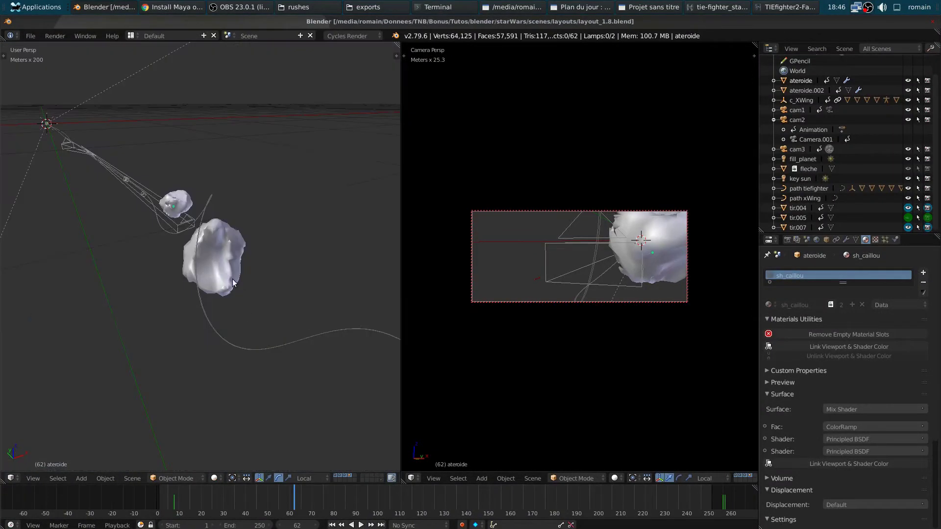
{"action": "left_click", "coordinate": [846, 239]}
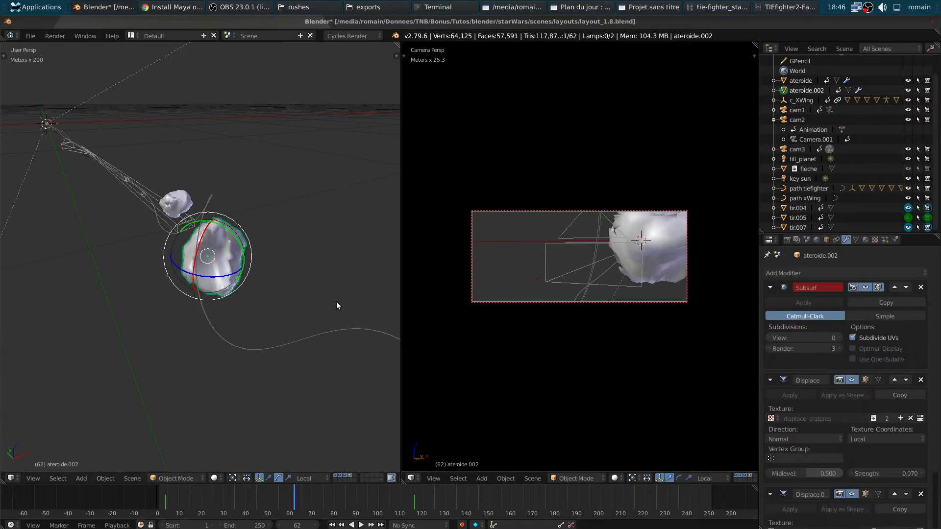
Step: Save the layout and raise ateroide.002's Subsurf viewport subdivision level
{"action": "mouse_move", "coordinate": [332, 304]}
{"action": "middle_mouse_down"}
{"action": "mouse_move", "coordinate": [208, 297]}
{"action": "mouse_move", "coordinate": [253, 295]}
{"action": "middle_mouse_up"}
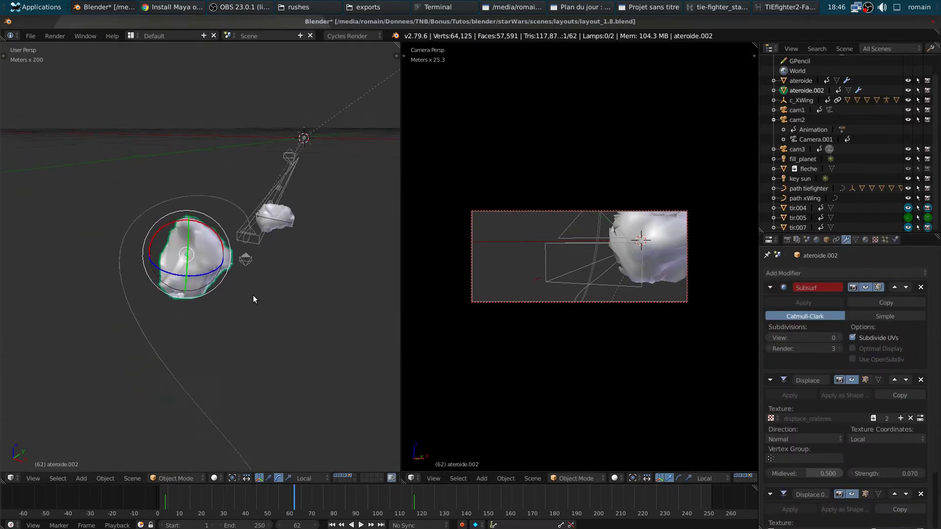
{"action": "key", "text": "ctrl+s"}
{"action": "left_click", "coordinate": [253, 296]}
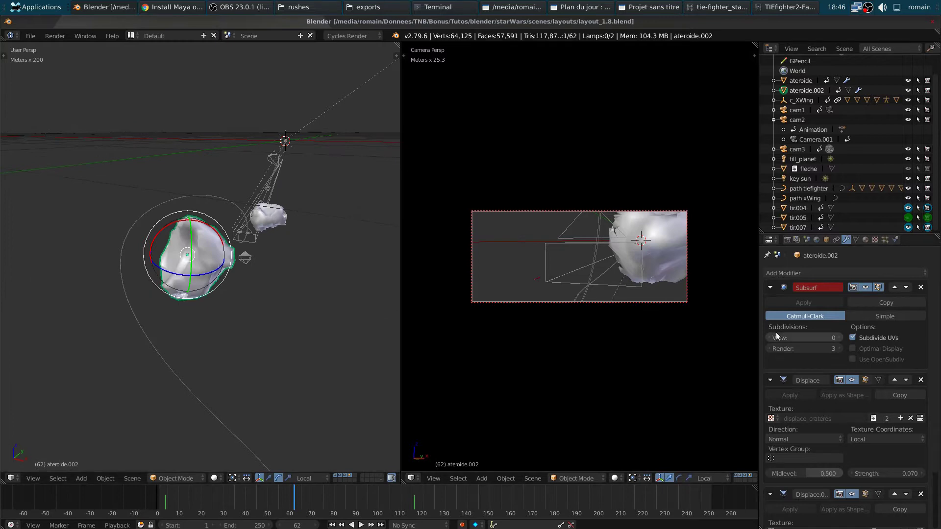
{"action": "left_click", "coordinate": [839, 338]}
Step: Set asteroid ateroide's Subsurf viewport subdivisions to 2 and save the file
{"action": "right_click", "coordinate": [277, 237]}
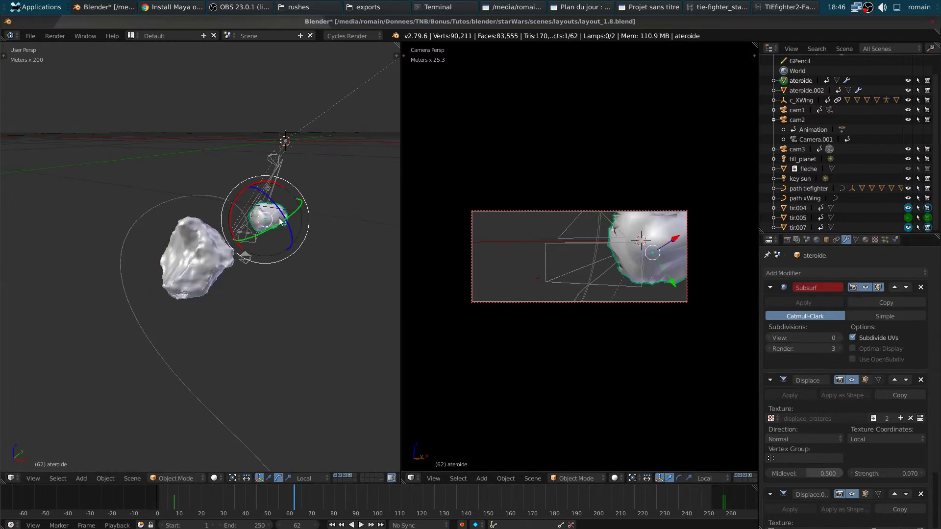
{"action": "left_click", "coordinate": [839, 338]}
{"action": "left_click", "coordinate": [838, 338]}
{"action": "key", "text": "ctrl+s"}
{"action": "left_click", "coordinate": [339, 297]}
Step: Check the smoothed asteroids in a rendered preview, then return to solid shading
{"action": "mouse_move", "coordinate": [339, 300]}
{"action": "middle_mouse_down"}
{"action": "mouse_move", "coordinate": [252, 310]}
{"action": "mouse_move", "coordinate": [191, 332]}
{"action": "middle_mouse_up"}
{"action": "key", "text": "a"}
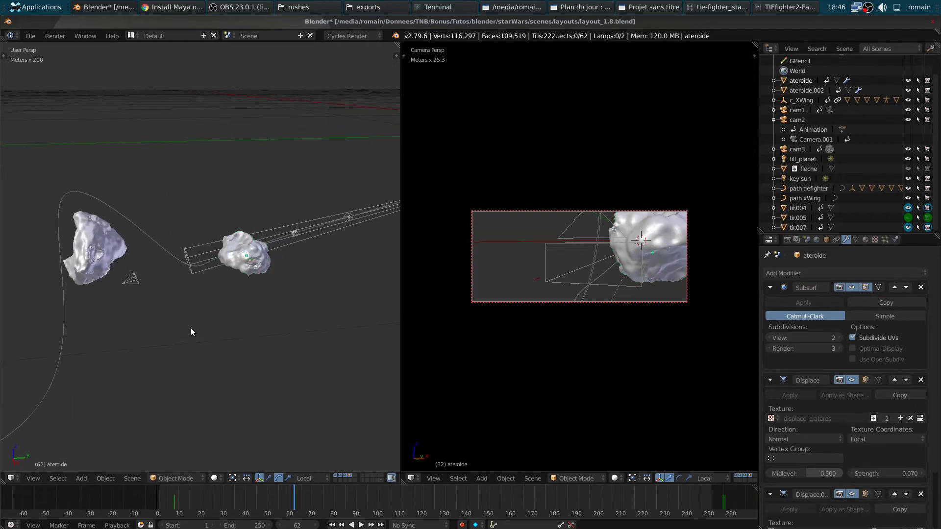
{"action": "key", "text": "shift+z"}
{"action": "mouse_move", "coordinate": [198, 307]}
{"action": "middle_mouse_down"}
{"action": "mouse_move", "coordinate": [234, 303]}
{"action": "mouse_move", "coordinate": [221, 298]}
{"action": "middle_mouse_up"}
{"action": "key", "text": "shift+z"}
{"action": "key", "text": "shift+z"}
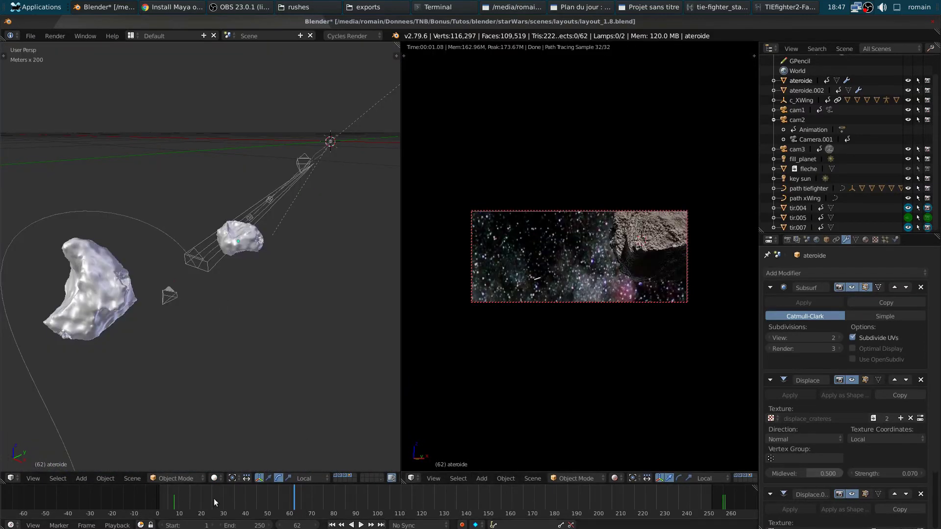
Step: Play the animation and look through cam1, then through cam2
{"action": "key", "text": "alt+a"}
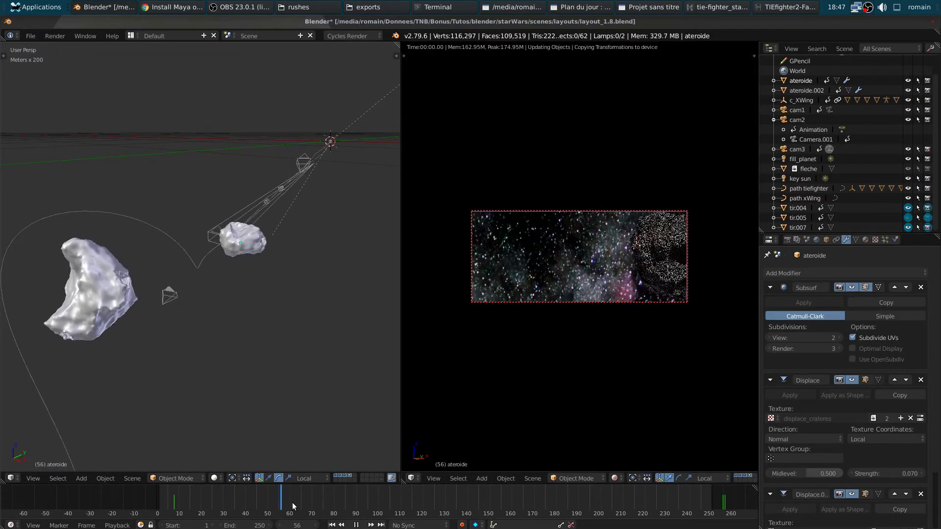
{"action": "key", "text": "alt+a"}
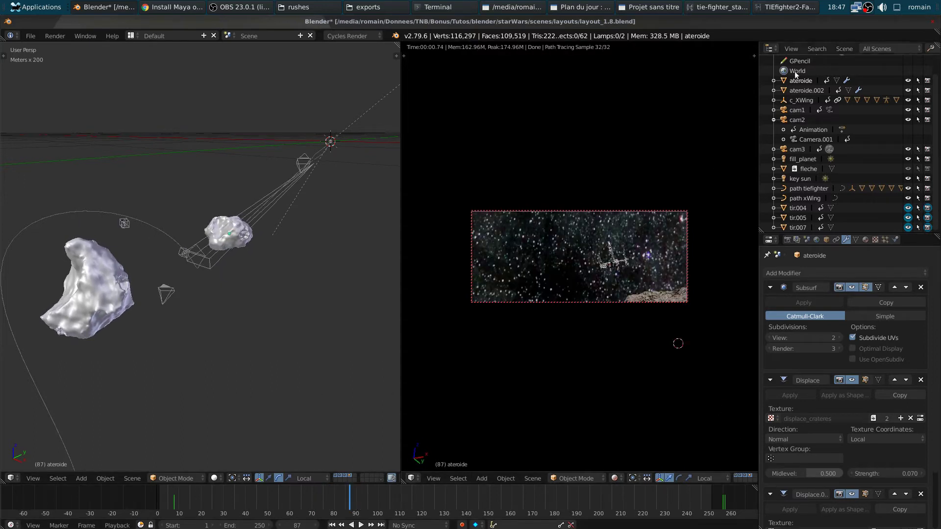
{"action": "left_click", "coordinate": [804, 116]}
{"action": "key", "text": "KP_0"}
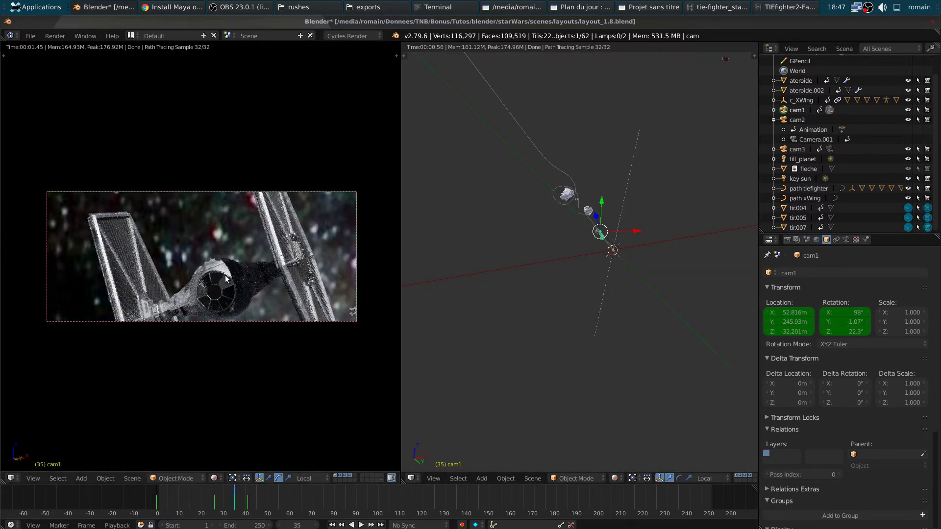
{"action": "left_click", "coordinate": [797, 119]}
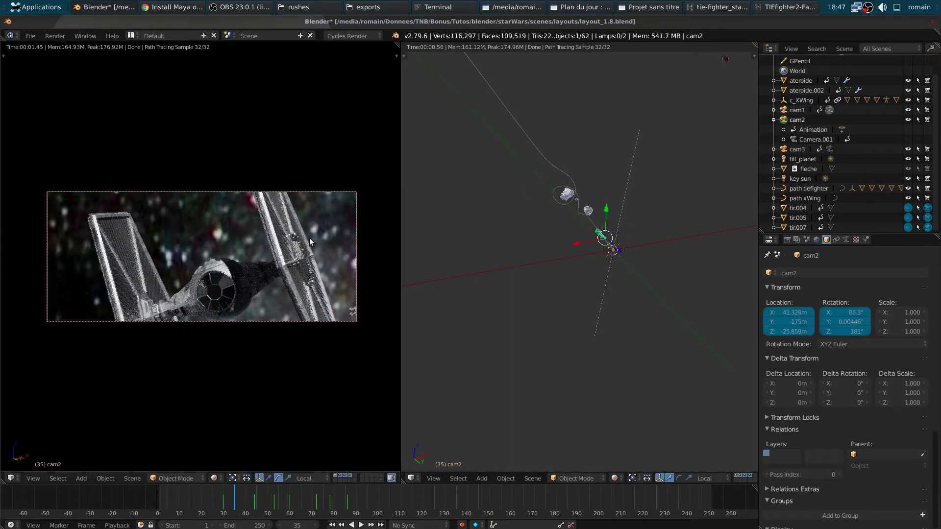
{"action": "key", "text": "ctrl+KP_0"}
Step: Scrub the timeline through frames 54, 43 and 33, then save the layout
{"action": "left_click", "coordinate": [277, 502]}
{"action": "left_click_drag", "start_coordinate": [277, 503], "coordinate": [253, 499]}
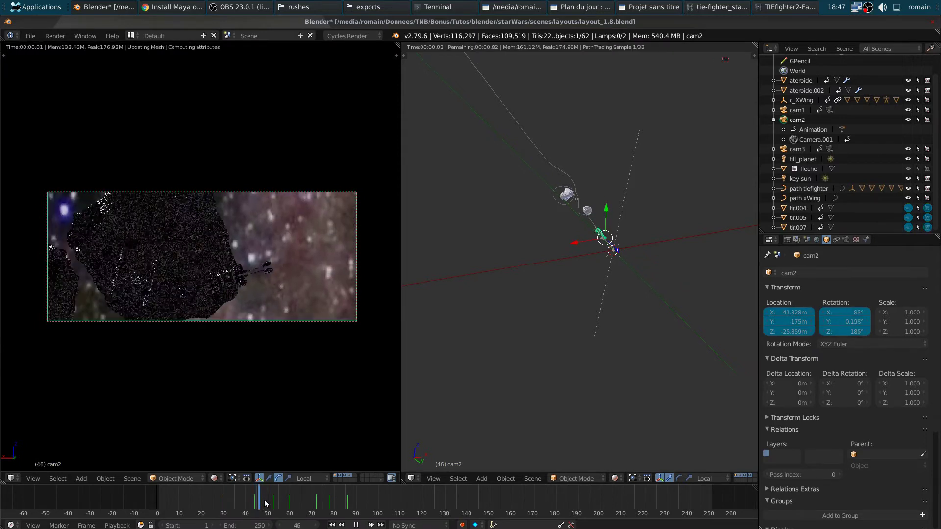
{"action": "key", "text": "alt+a"}
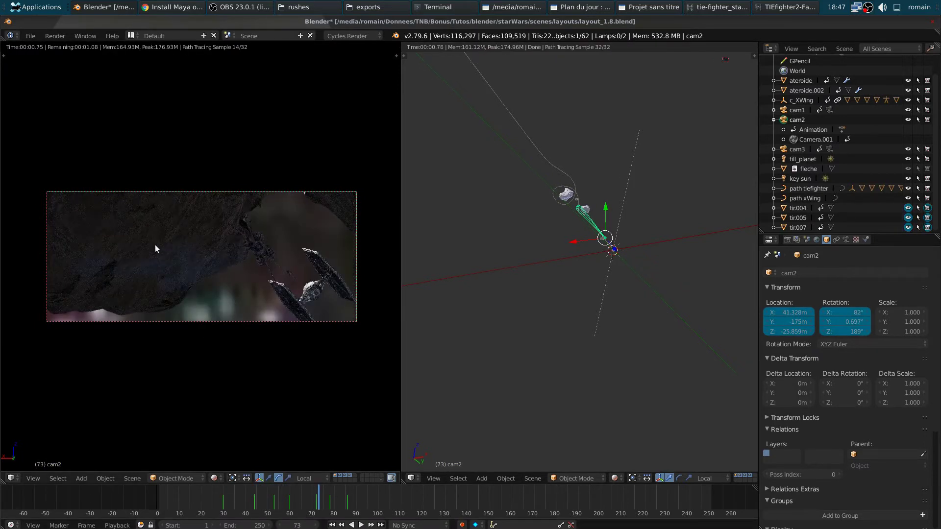
{"action": "left_click", "coordinate": [230, 497]}
{"action": "key", "text": "ctrl+s"}
{"action": "left_click", "coordinate": [242, 307]}
Step: Leave the camera view and return the left view to solid shading
{"action": "key", "text": "KP_0"}
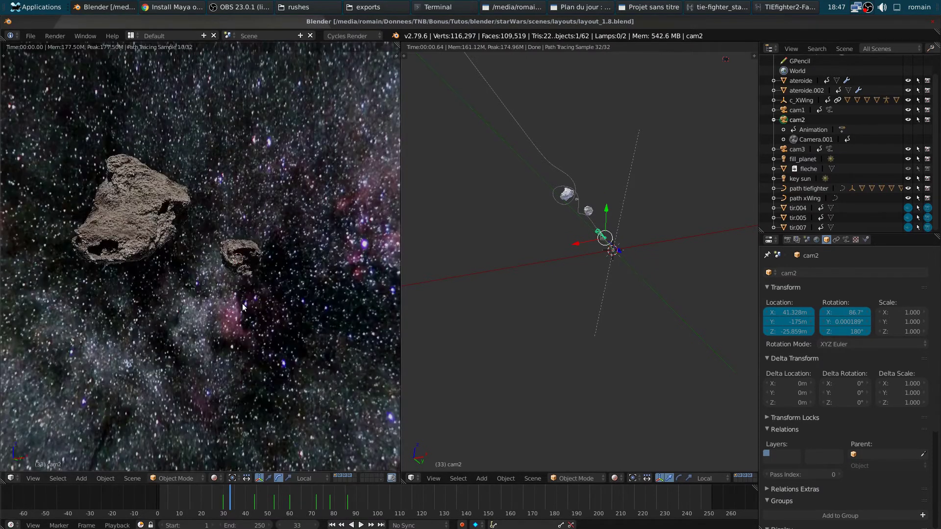
{"action": "key", "text": "shift+z"}
{"action": "key", "text": "a"}
{"action": "mouse_move", "coordinate": [244, 306]}
{"action": "middle_mouse_down"}
{"action": "mouse_move", "coordinate": [259, 271]}
{"action": "mouse_move", "coordinate": [161, 310]}
{"action": "mouse_move", "coordinate": [223, 411]}
{"action": "mouse_move", "coordinate": [115, 374]}
{"action": "mouse_move", "coordinate": [130, 361]}
{"action": "mouse_move", "coordinate": [139, 366]}
{"action": "middle_mouse_up"}
Step: Save over layout_1.8.blend repeatedly, confirming each overwrite
{"action": "key", "text": "ctrl+s"}
{"action": "left_click", "coordinate": [139, 367]}
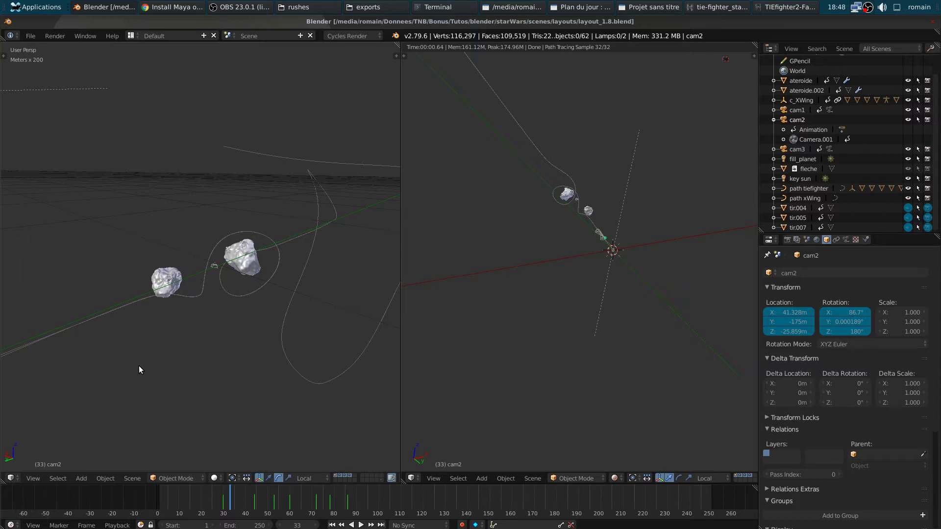
{"action": "key", "text": "ctrl+s"}
{"action": "left_click", "coordinate": [139, 365]}
{"action": "mouse_move", "coordinate": [170, 370]}
{"action": "middle_mouse_down"}
{"action": "mouse_move", "coordinate": [256, 339]}
{"action": "mouse_move", "coordinate": [119, 340]}
{"action": "mouse_move", "coordinate": [194, 339]}
{"action": "mouse_move", "coordinate": [129, 365]}
{"action": "mouse_move", "coordinate": [253, 386]}
{"action": "mouse_move", "coordinate": [229, 392]}
{"action": "middle_mouse_up"}
{"action": "key", "text": "ctrl+s"}
{"action": "left_click", "coordinate": [116, 333]}
{"action": "key", "text": "ctrl+s"}
{"action": "left_click", "coordinate": [129, 365]}
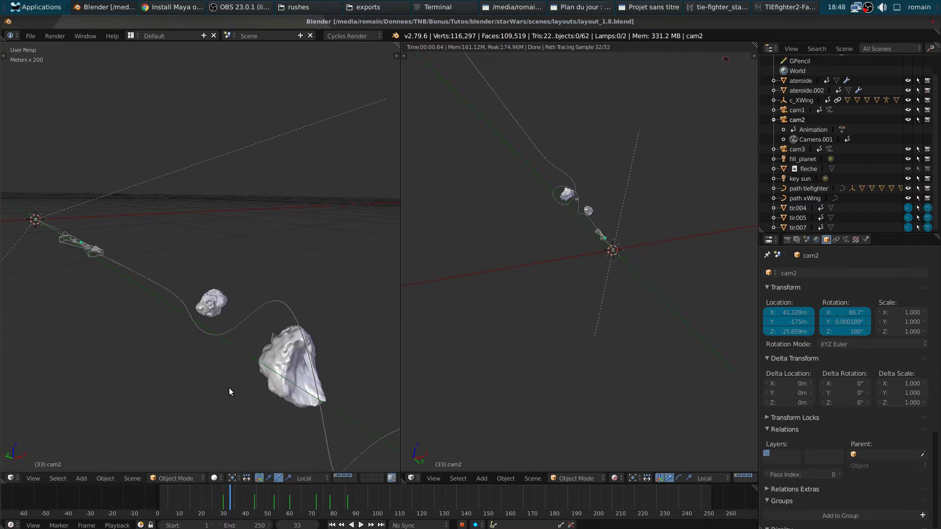
Step: Switch to an empty scene layer and join the two 3D views into one full-width view
{"action": "left_click", "coordinate": [354, 476]}
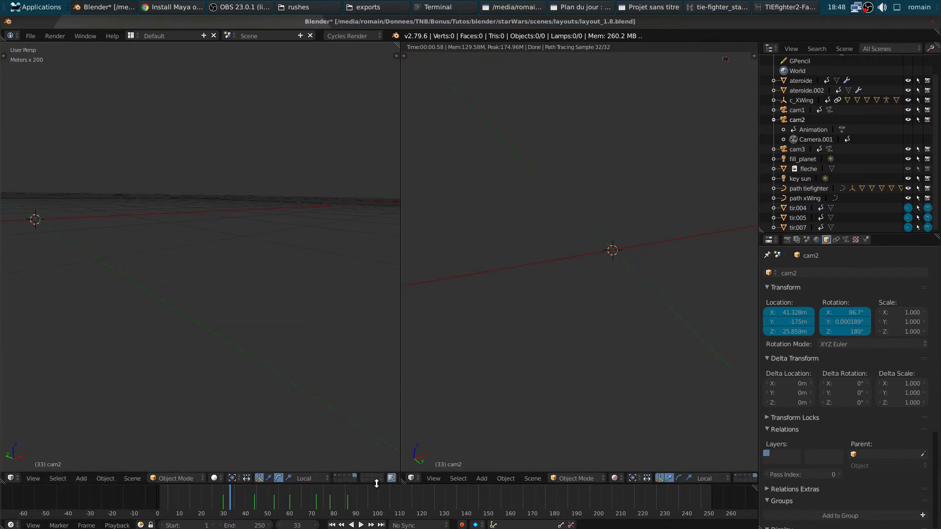
{"action": "key", "text": "ctrl+z"}
{"action": "mouse_move", "coordinate": [148, 283]}
{"action": "middle_mouse_down"}
{"action": "mouse_move", "coordinate": [124, 287]}
{"action": "mouse_move", "coordinate": [161, 310]}
{"action": "mouse_move", "coordinate": [164, 301]}
{"action": "middle_mouse_up"}
{"action": "left_click_drag", "start_coordinate": [394, 57], "coordinate": [490, 98]}
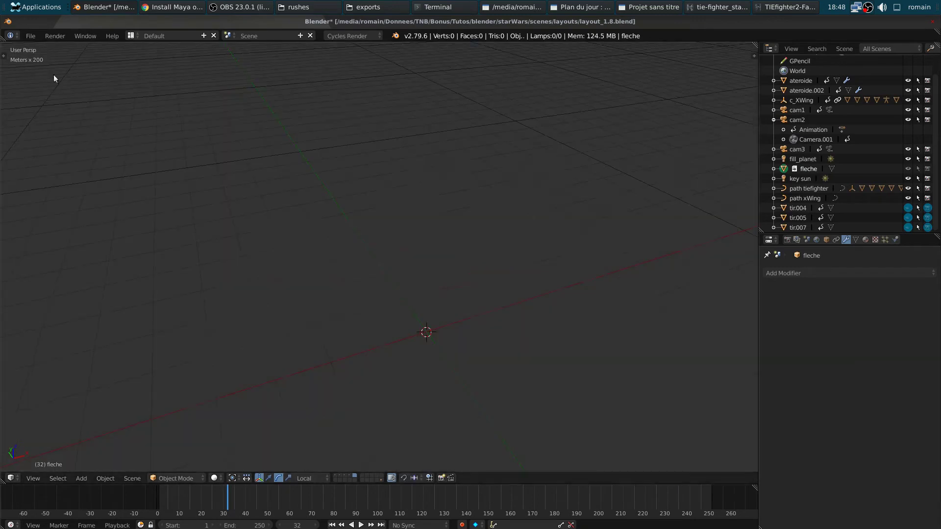
{"action": "left_click", "coordinate": [30, 36]}
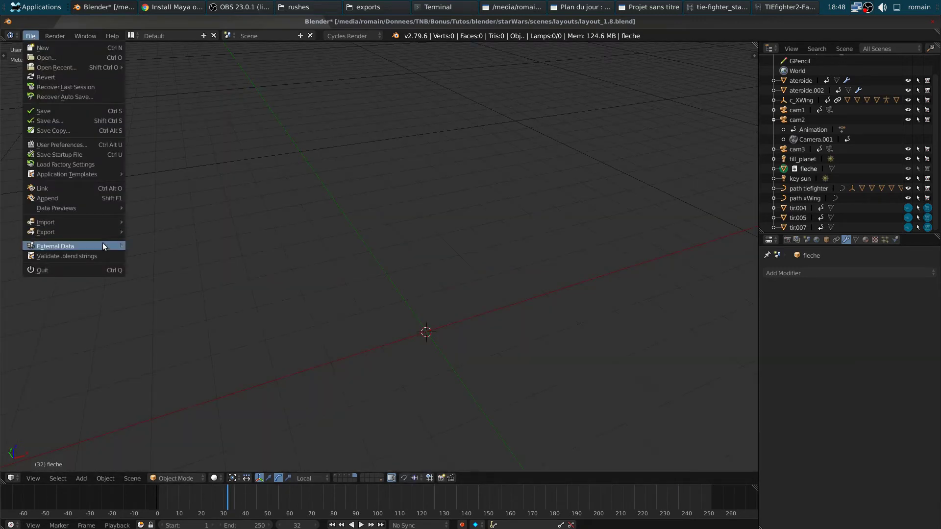
Step: Append the Sphere object from assets/asteroides/asteroides_rig_MASTER.blend/Object
{"action": "left_click", "coordinate": [95, 199]}
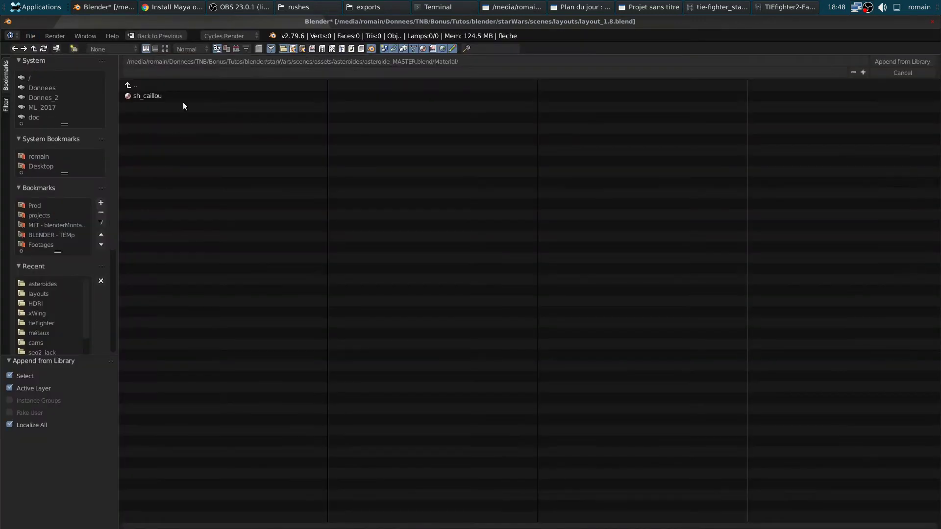
{"action": "left_click", "coordinate": [171, 85]}
{"action": "left_click", "coordinate": [171, 86]}
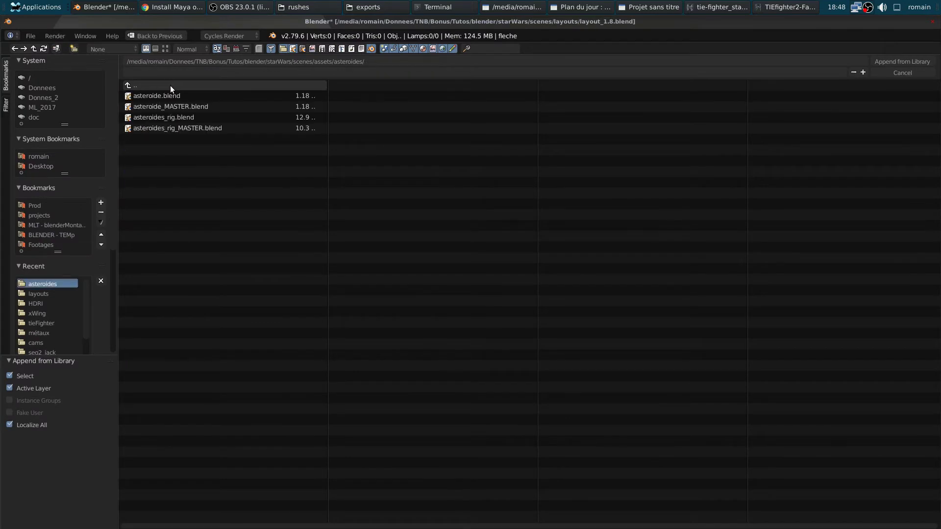
{"action": "left_click", "coordinate": [171, 86]}
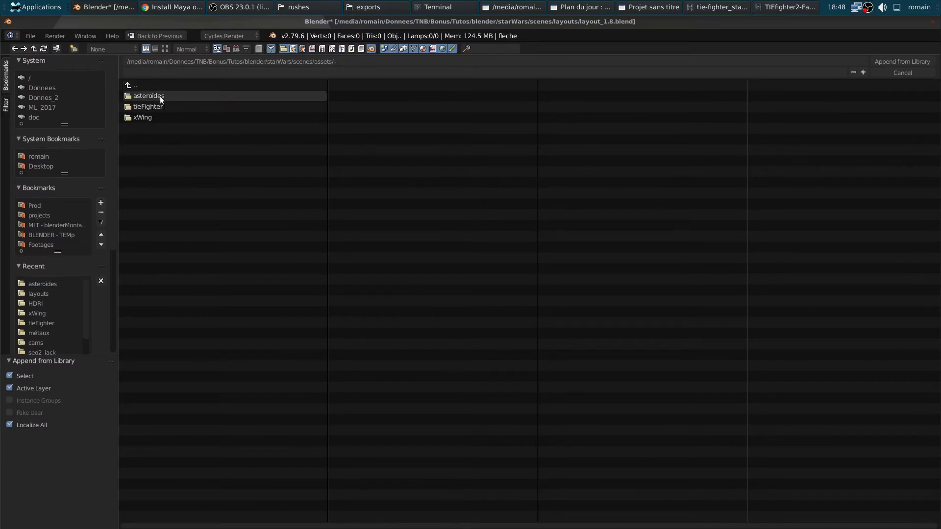
{"action": "left_click", "coordinate": [141, 104]}
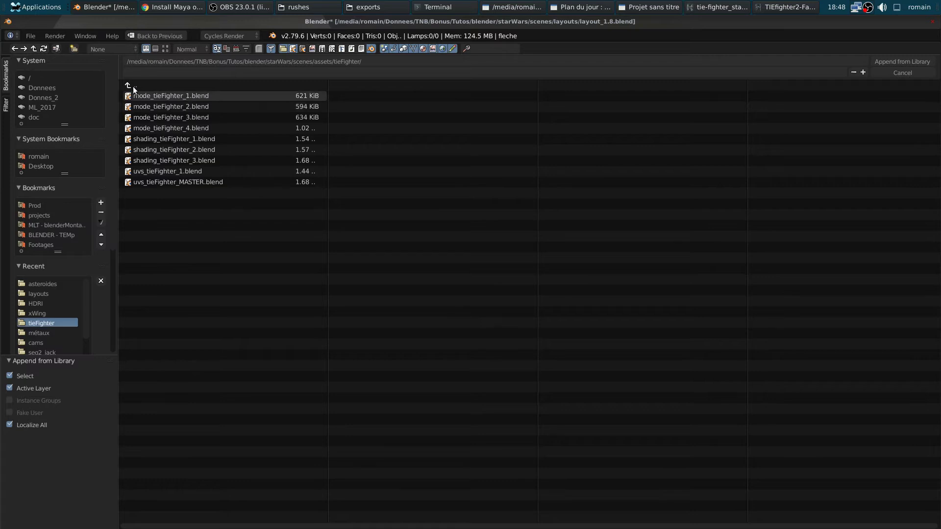
{"action": "left_click", "coordinate": [133, 86]}
{"action": "left_click", "coordinate": [140, 96]}
{"action": "left_click", "coordinate": [153, 126]}
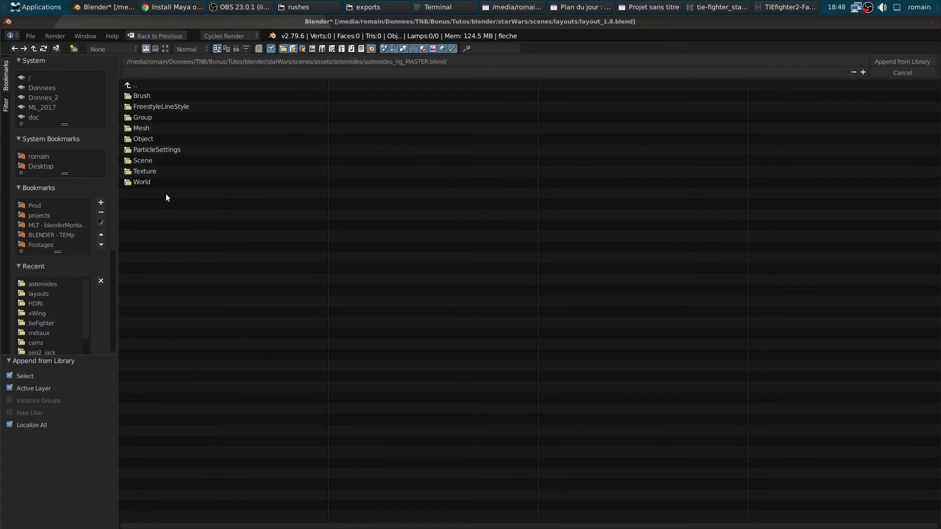
{"action": "left_click", "coordinate": [163, 139]}
{"action": "left_click", "coordinate": [143, 98]}
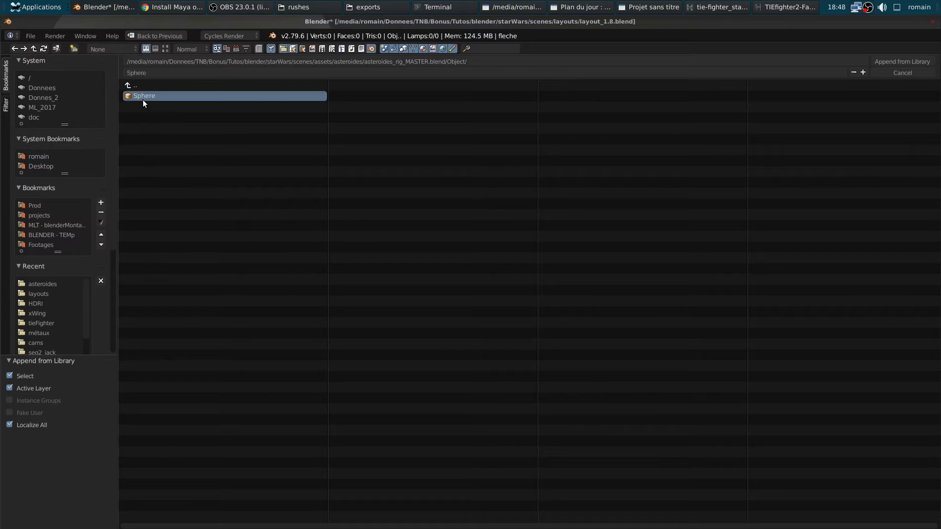
{"action": "left_click", "coordinate": [879, 59]}
{"action": "scroll", "coordinate": [493, 289], "scroll_direction": "down", "scroll_amount": 8}
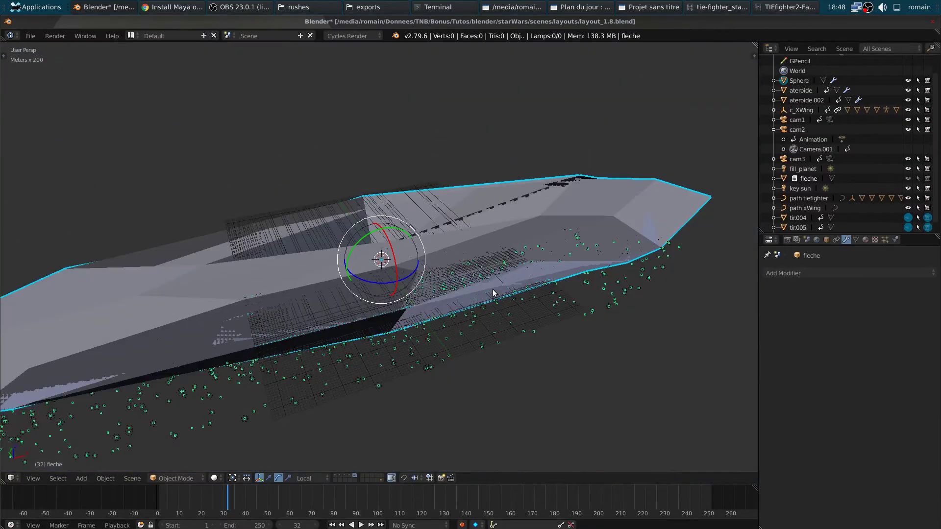
Step: Play and scrub the animation to watch the Sphere's asteroid particles
{"action": "mouse_move", "coordinate": [470, 293]}
{"action": "middle_mouse_down"}
{"action": "mouse_move", "coordinate": [419, 257]}
{"action": "mouse_move", "coordinate": [343, 372]}
{"action": "middle_mouse_up"}
{"action": "left_click_drag", "start_coordinate": [202, 501], "coordinate": [158, 499]}
{"action": "key", "text": "alt+a"}
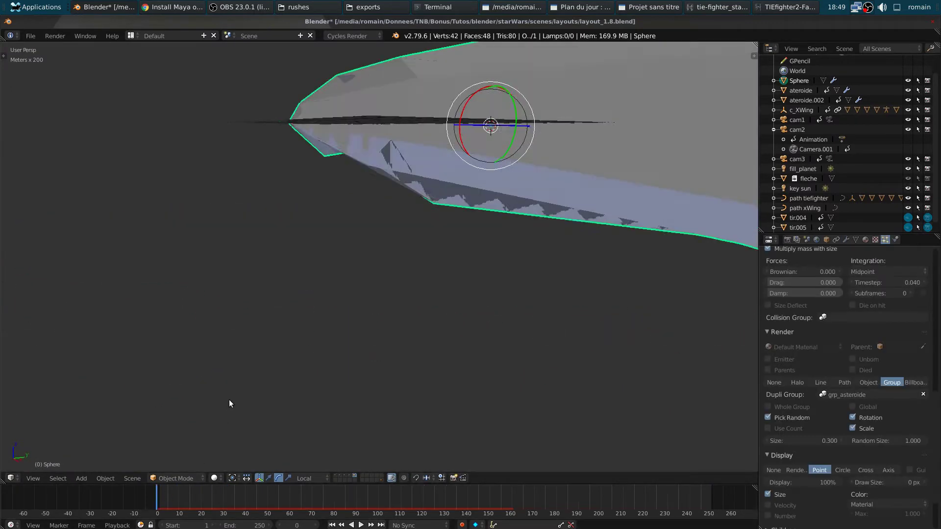
{"action": "mouse_move", "coordinate": [229, 399]}
{"action": "middle_mouse_down"}
{"action": "mouse_move", "coordinate": [298, 407]}
{"action": "mouse_move", "coordinate": [358, 384]}
{"action": "mouse_move", "coordinate": [311, 403]}
{"action": "middle_mouse_up"}
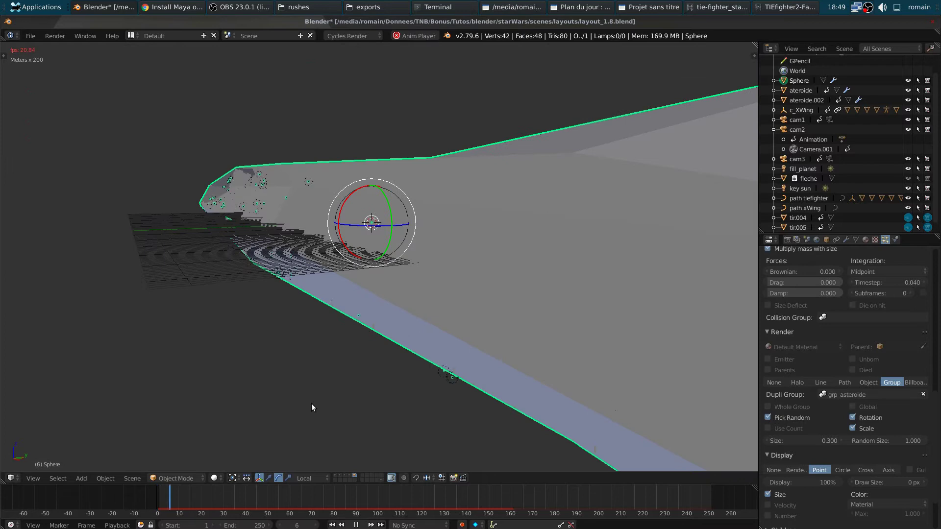
{"action": "mouse_move", "coordinate": [193, 504]}
{"action": "left_mouse_down"}
{"action": "mouse_move", "coordinate": [213, 505]}
{"action": "mouse_move", "coordinate": [160, 504]}
{"action": "left_mouse_up"}
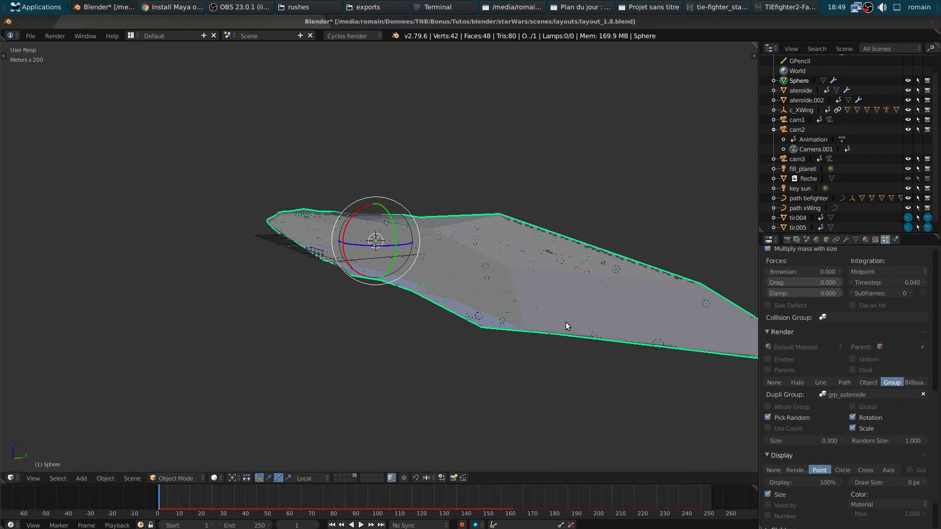
Step: Set the scene gravity Z to 0 and replay the animation
{"action": "left_click", "coordinate": [806, 240]}
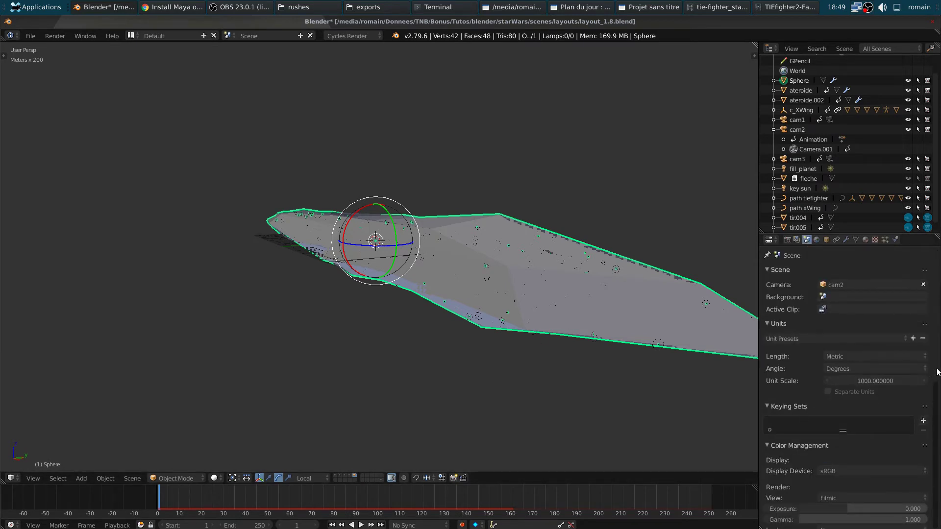
{"action": "scroll", "coordinate": [937, 372], "scroll_direction": "down", "scroll_amount": 5}
{"action": "scroll", "coordinate": [921, 392], "scroll_direction": "down", "scroll_amount": 2}
{"action": "scroll", "coordinate": [904, 408], "scroll_direction": "down", "scroll_amount": 2}
{"action": "left_click", "coordinate": [904, 385]}
{"action": "type", "text": "0"}
{"action": "key", "text": "Return"}
{"action": "scroll", "coordinate": [478, 318], "scroll_direction": "up", "scroll_amount": 4}
{"action": "key", "text": "alt+a"}
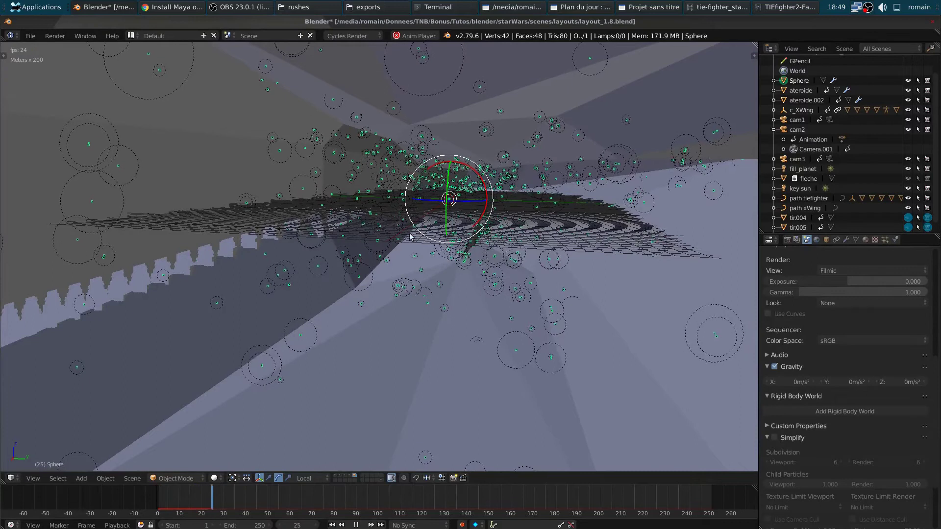
Step: Switch the particle display from Point to Rendered and play the animation again
{"action": "middle_click_drag", "start_coordinate": [412, 226], "coordinate": [445, 289]}
{"action": "key", "text": "alt+a"}
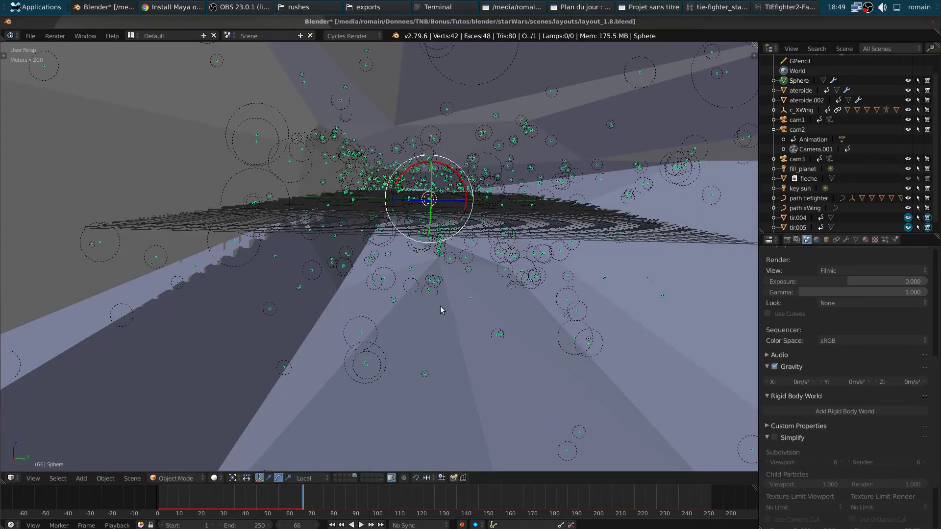
{"action": "left_click", "coordinate": [885, 239]}
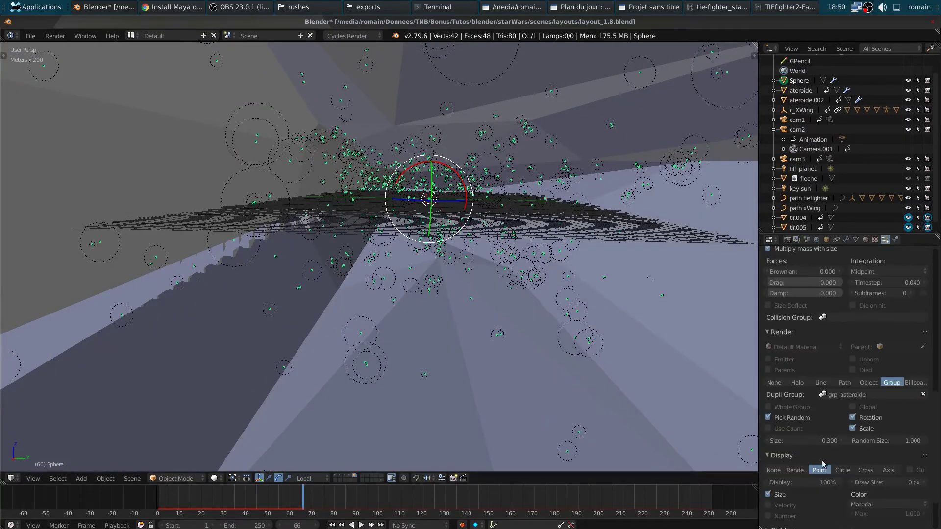
{"action": "left_click", "coordinate": [806, 469]}
{"action": "key", "text": "alt+a"}
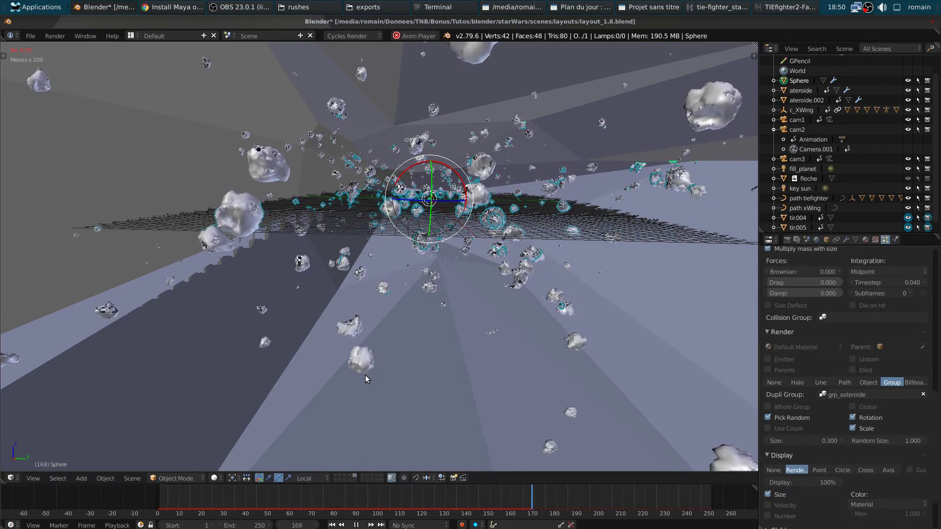
Step: Make the poussieres_particles dust visible in the viewport and save the layout
{"action": "key", "text": "Escape"}
{"action": "scroll", "coordinate": [937, 410], "scroll_direction": "up", "scroll_amount": 15}
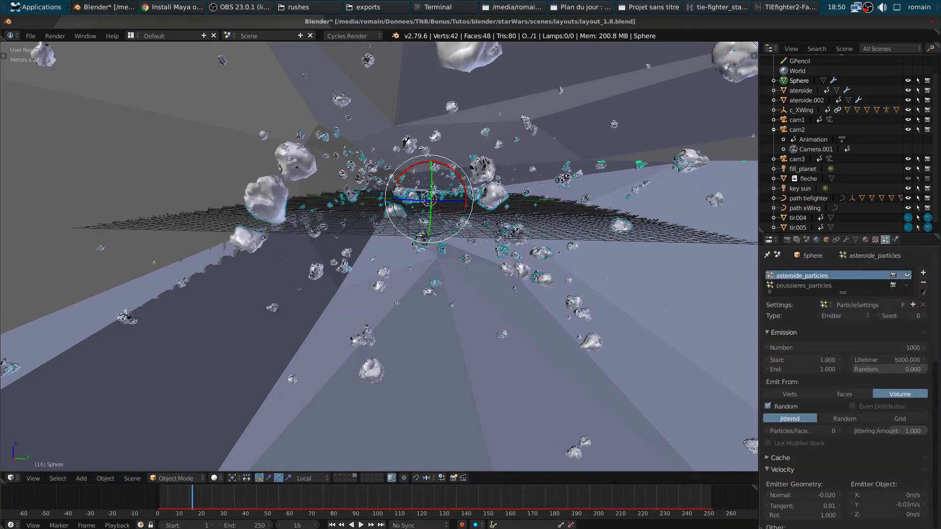
{"action": "left_click", "coordinate": [797, 287]}
{"action": "left_click", "coordinate": [907, 285]}
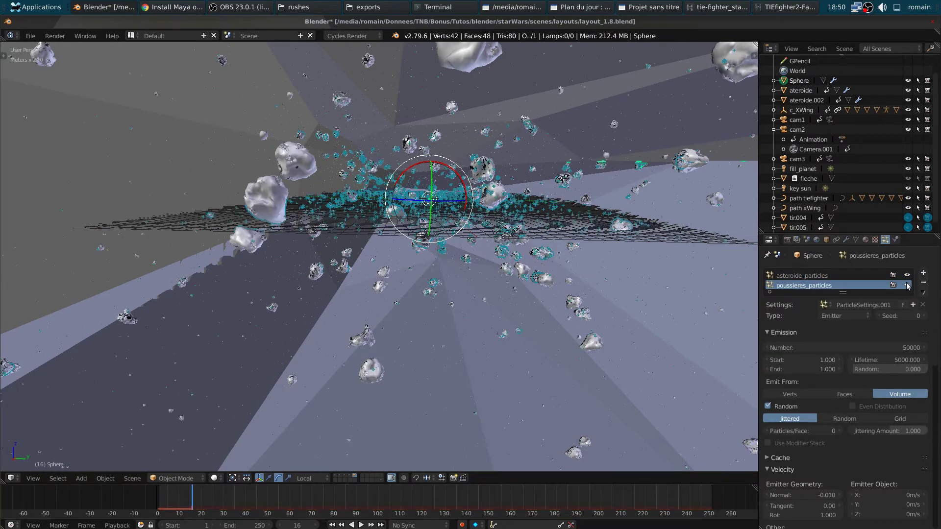
{"action": "key", "text": "ctrl+s"}
{"action": "left_click", "coordinate": [447, 252]}
Step: Rotate the Sphere, then reset its rotation and orbit to a new angle
{"action": "key", "text": "r"}
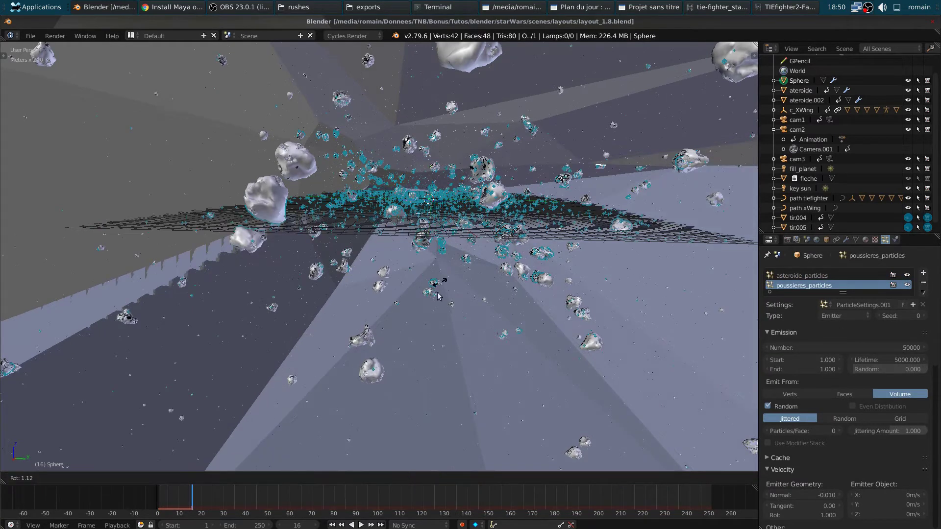
{"action": "left_click", "coordinate": [405, 332]}
{"action": "key", "text": "alt+r"}
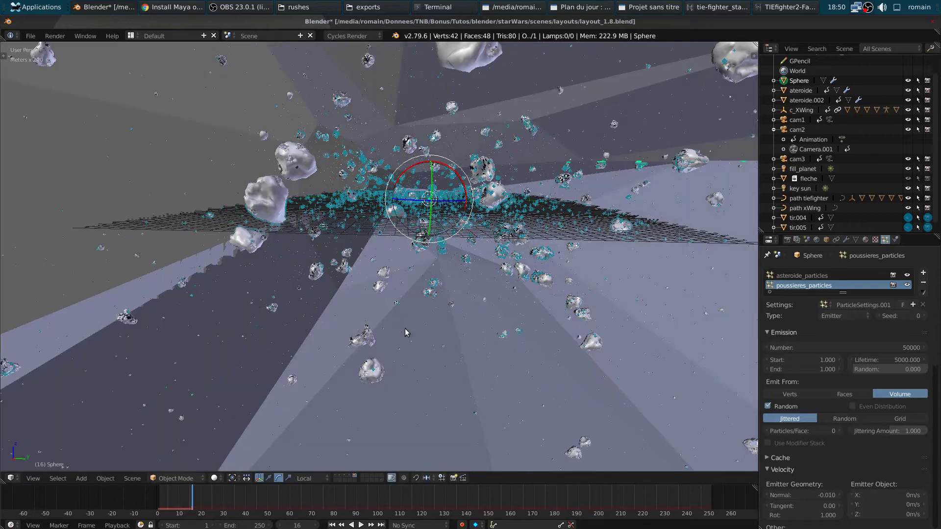
{"action": "mouse_move", "coordinate": [402, 288]}
{"action": "middle_mouse_down"}
{"action": "mouse_move", "coordinate": [354, 324]}
{"action": "mouse_move", "coordinate": [251, 317]}
{"action": "mouse_move", "coordinate": [184, 283]}
{"action": "mouse_move", "coordinate": [183, 259]}
{"action": "mouse_move", "coordinate": [202, 256]}
{"action": "mouse_move", "coordinate": [246, 280]}
{"action": "middle_mouse_up"}
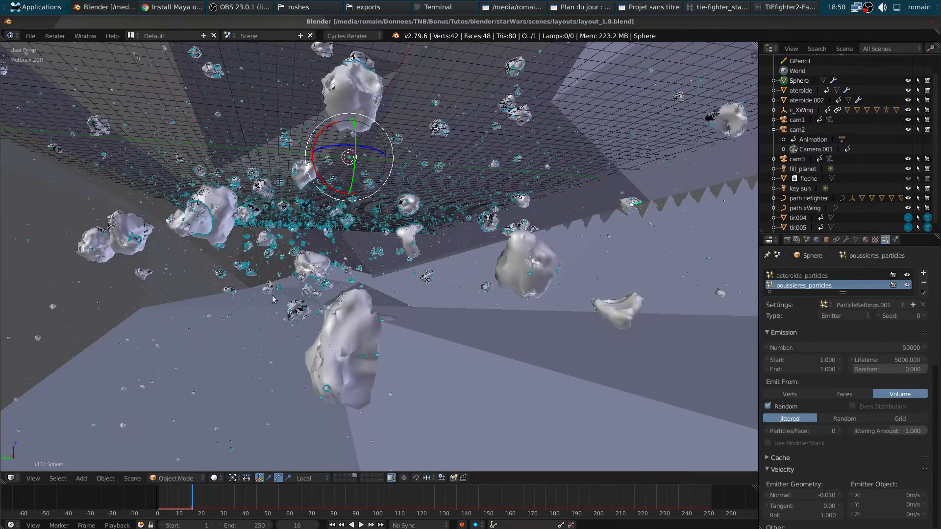
Step: Draw a render region over the asteroids and preview it in Rendered Cycles shading
{"action": "key", "text": "ctrl+b"}
{"action": "left_click_drag", "start_coordinate": [308, 260], "coordinate": [380, 330]}
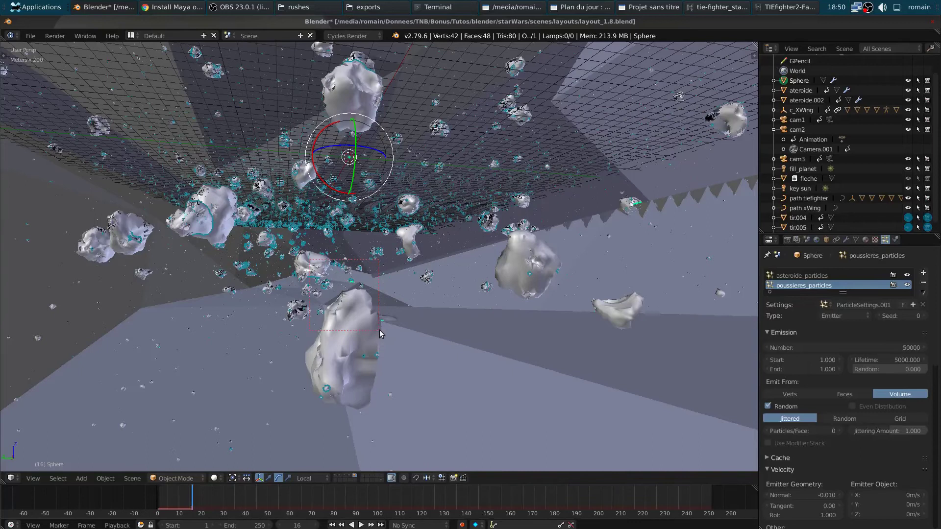
{"action": "key", "text": "shift+z"}
{"action": "key", "text": "ctrl+b"}
{"action": "left_click_drag", "start_coordinate": [187, 178], "coordinate": [408, 361]}
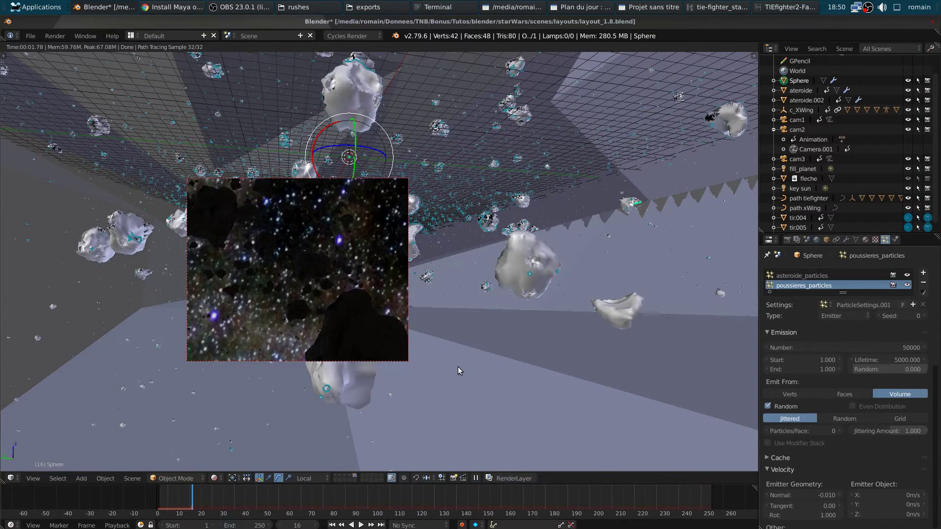
Step: Show the ships and lights layer, return to solid shading, and save the layout file
{"action": "left_click", "coordinate": [348, 474], "text": "shift"}
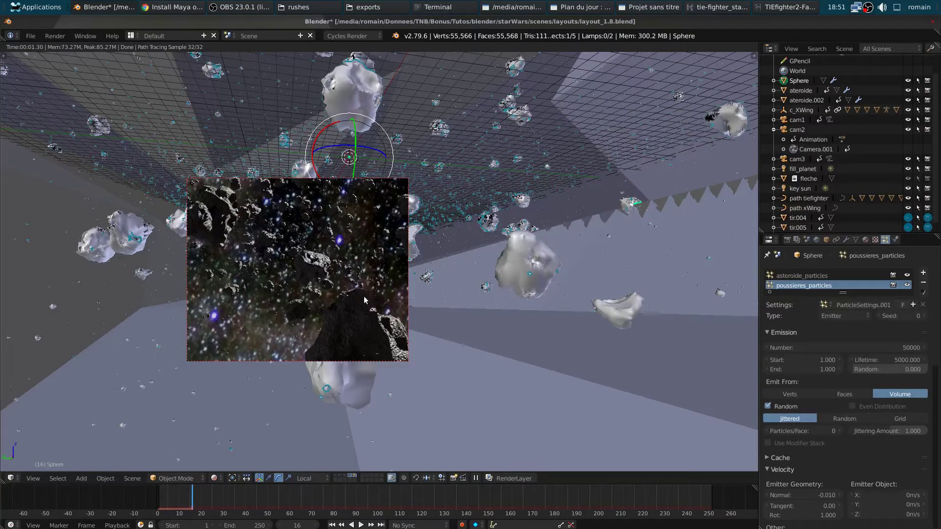
{"action": "key", "text": "shift+z"}
{"action": "key", "text": "ctrl+s"}
{"action": "left_click", "coordinate": [314, 294]}
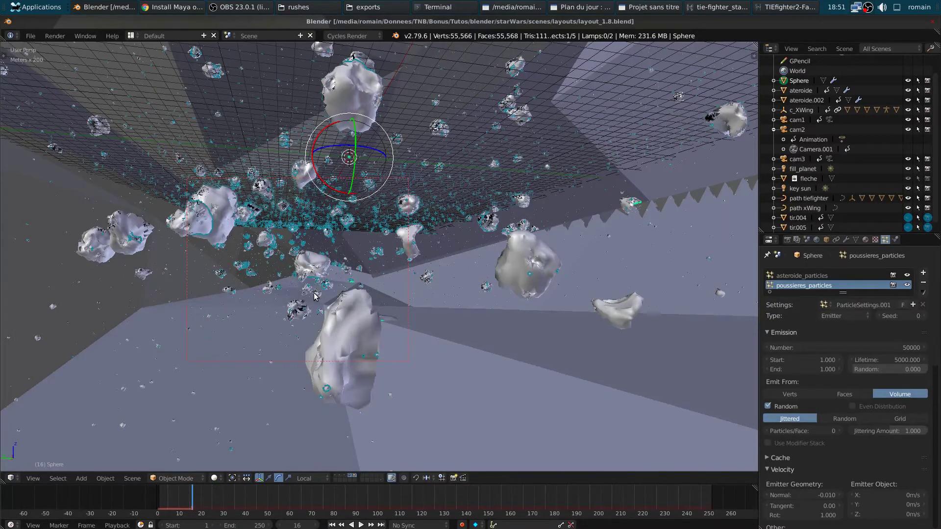
Step: Hide the dust particle system in the viewport
{"action": "scroll", "coordinate": [836, 470], "scroll_direction": "down", "scroll_amount": 3}
{"action": "scroll", "coordinate": [836, 470], "scroll_direction": "down", "scroll_amount": 4}
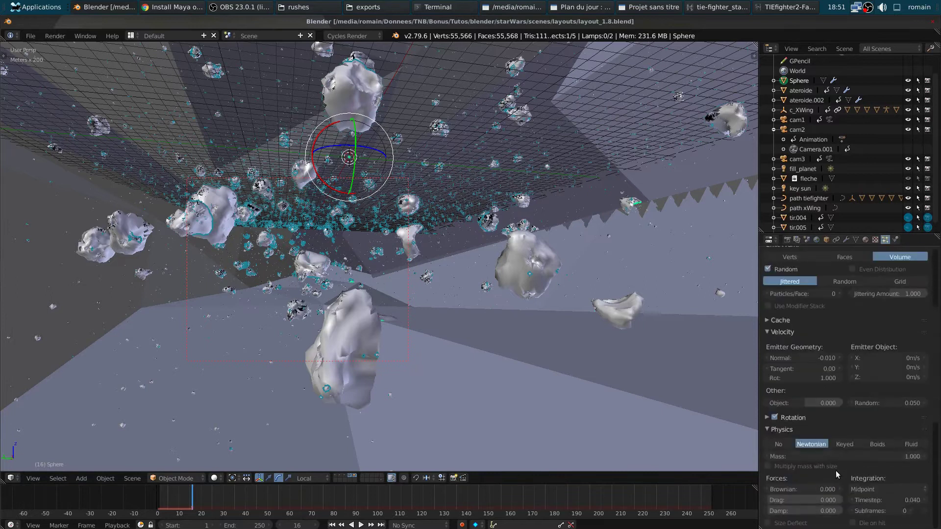
{"action": "scroll", "coordinate": [841, 431], "scroll_direction": "down", "scroll_amount": 2}
{"action": "scroll", "coordinate": [852, 467], "scroll_direction": "down", "scroll_amount": 4}
{"action": "scroll", "coordinate": [851, 467], "scroll_direction": "down", "scroll_amount": 3}
{"action": "scroll", "coordinate": [852, 467], "scroll_direction": "up", "scroll_amount": 7}
{"action": "scroll", "coordinate": [852, 467], "scroll_direction": "up", "scroll_amount": 5}
{"action": "scroll", "coordinate": [886, 380], "scroll_direction": "up", "scroll_amount": 4}
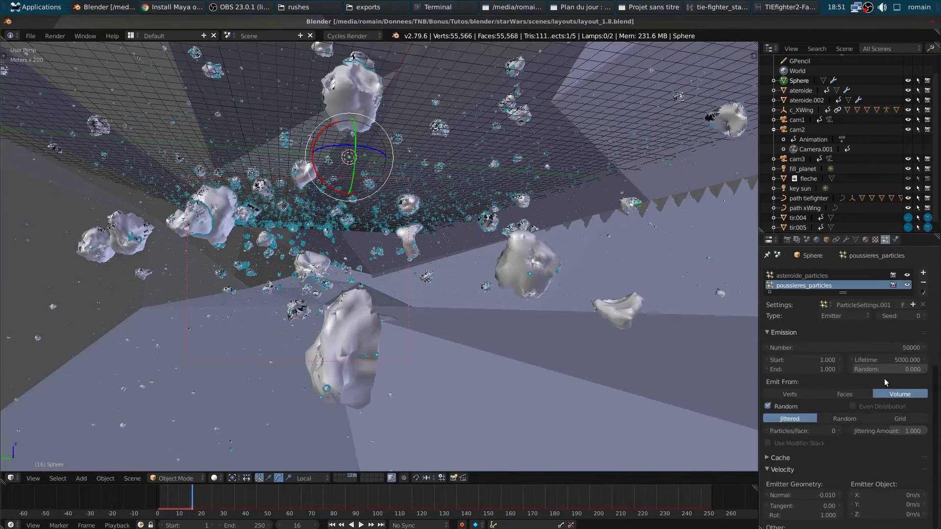
{"action": "left_click", "coordinate": [907, 285]}
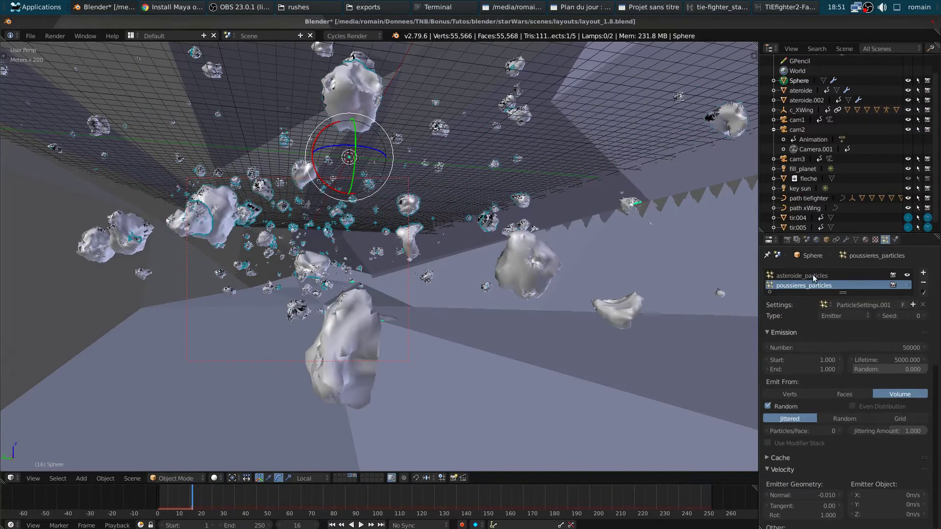
Step: Display the asteroid particles as points and save over the file
{"action": "scroll", "coordinate": [825, 427], "scroll_direction": "down", "scroll_amount": 4}
{"action": "scroll", "coordinate": [825, 428], "scroll_direction": "down", "scroll_amount": 6}
{"action": "scroll", "coordinate": [839, 454], "scroll_direction": "down", "scroll_amount": 5}
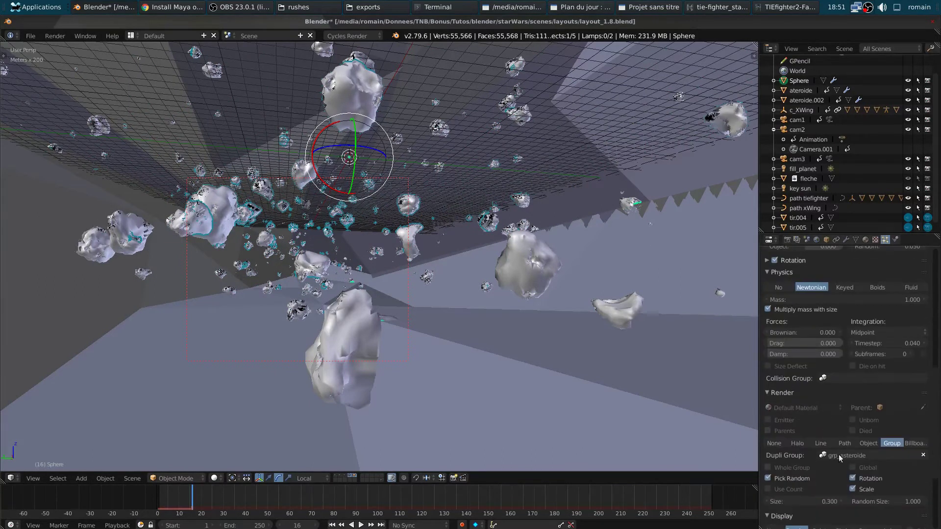
{"action": "scroll", "coordinate": [818, 469], "scroll_direction": "down", "scroll_amount": 5}
{"action": "left_click", "coordinate": [819, 432]}
{"action": "key", "text": "ctrl+s"}
{"action": "left_click", "coordinate": [482, 362]}
Step: Switch asteroid particle display to Rendered at 10%, then save over the file
{"action": "left_click", "coordinate": [794, 432]}
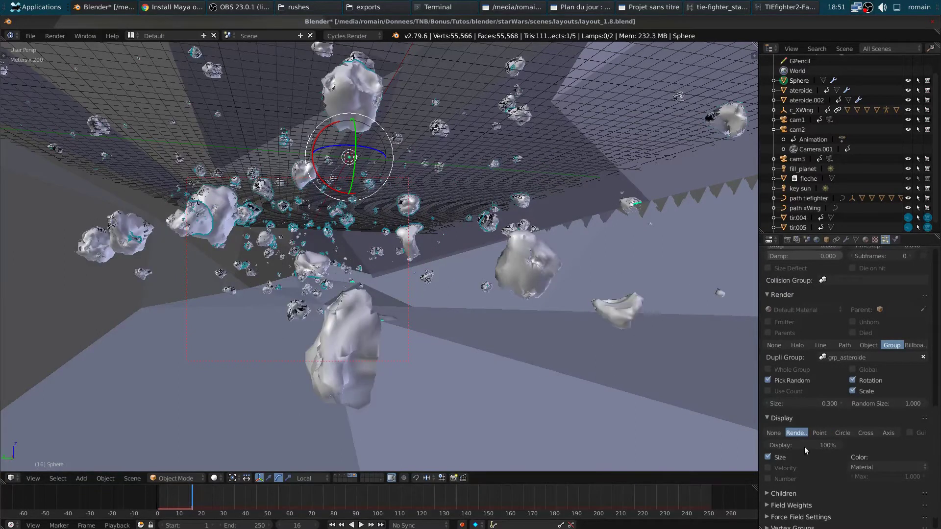
{"action": "type", "text": "100"}
{"action": "key", "text": "Return"}
{"action": "key", "text": "ctrl+s"}
{"action": "left_click", "coordinate": [470, 313]}
{"action": "mouse_move", "coordinate": [476, 319]}
{"action": "middle_mouse_down"}
{"action": "mouse_move", "coordinate": [519, 294]}
{"action": "mouse_move", "coordinate": [489, 301]}
{"action": "mouse_move", "coordinate": [416, 292]}
{"action": "mouse_move", "coordinate": [433, 291]}
{"action": "mouse_move", "coordinate": [396, 313]}
{"action": "mouse_move", "coordinate": [345, 316]}
{"action": "mouse_move", "coordinate": [393, 267]}
{"action": "mouse_move", "coordinate": [472, 314]}
{"action": "mouse_move", "coordinate": [433, 319]}
{"action": "mouse_move", "coordinate": [350, 280]}
{"action": "mouse_move", "coordinate": [421, 287]}
{"action": "mouse_move", "coordinate": [392, 281]}
{"action": "middle_mouse_up"}
Step: Enable two more scene layers and play the animation forwards and backwards in camera view
{"action": "left_click", "coordinate": [344, 476], "text": "shift"}
{"action": "left_click", "coordinate": [336, 474], "text": "shift"}
{"action": "mouse_move", "coordinate": [328, 370]}
{"action": "middle_mouse_down"}
{"action": "mouse_move", "coordinate": [360, 386]}
{"action": "mouse_move", "coordinate": [366, 306]}
{"action": "mouse_move", "coordinate": [478, 311]}
{"action": "mouse_move", "coordinate": [404, 324]}
{"action": "mouse_move", "coordinate": [435, 325]}
{"action": "middle_mouse_up"}
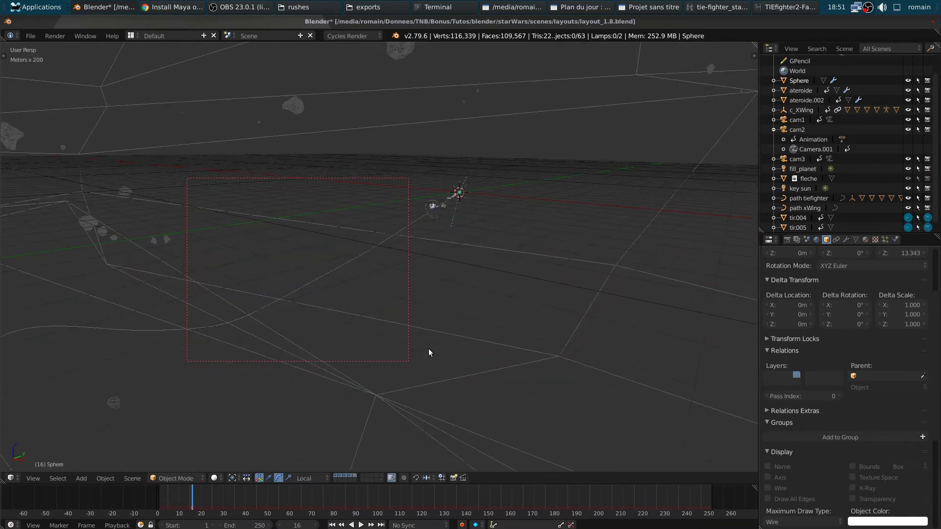
{"action": "key", "text": "alt+a"}
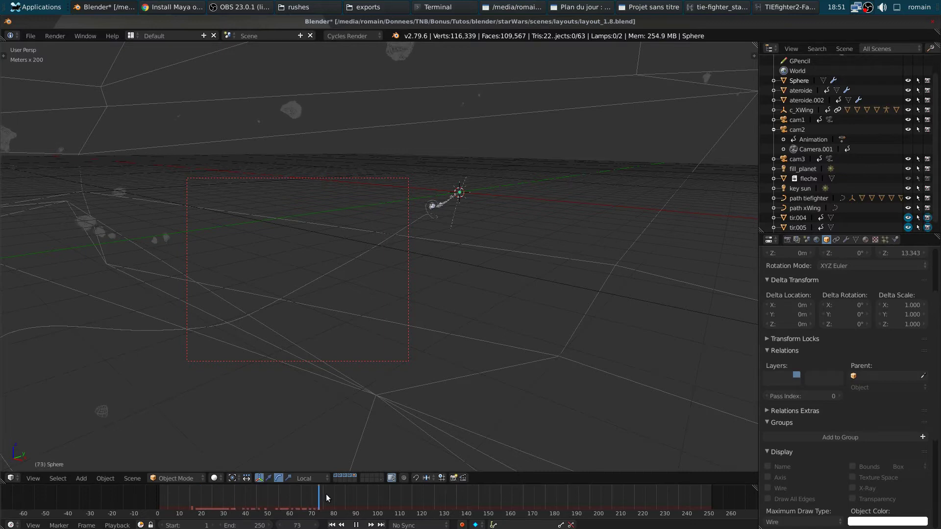
{"action": "key", "text": "alt+a"}
{"action": "key", "text": "KP_0"}
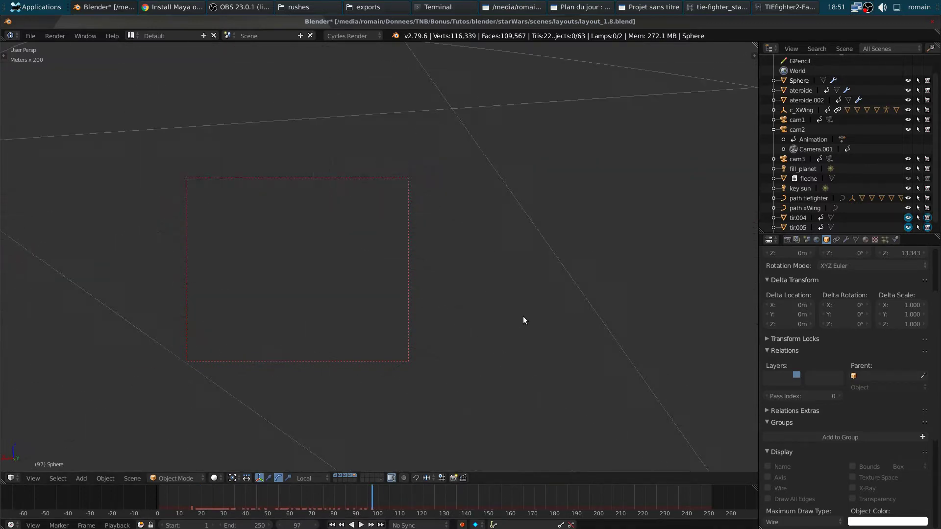
{"action": "key", "text": "shift+alt+a"}
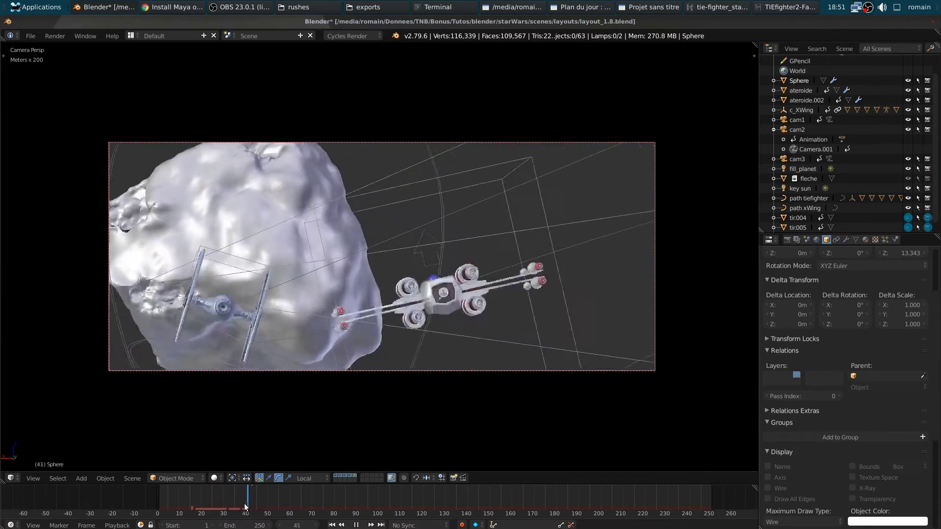
{"action": "left_click", "coordinate": [242, 502]}
{"action": "key", "text": "alt+a"}
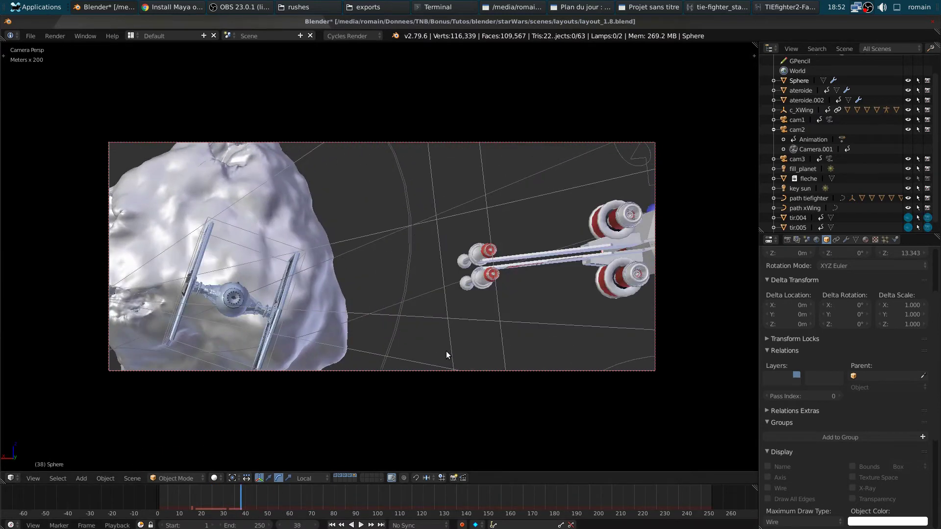
Step: Look through cam1, scrub the timeline from frame 22 to 29, then select the emitter sphere
{"action": "left_click", "coordinate": [795, 129]}
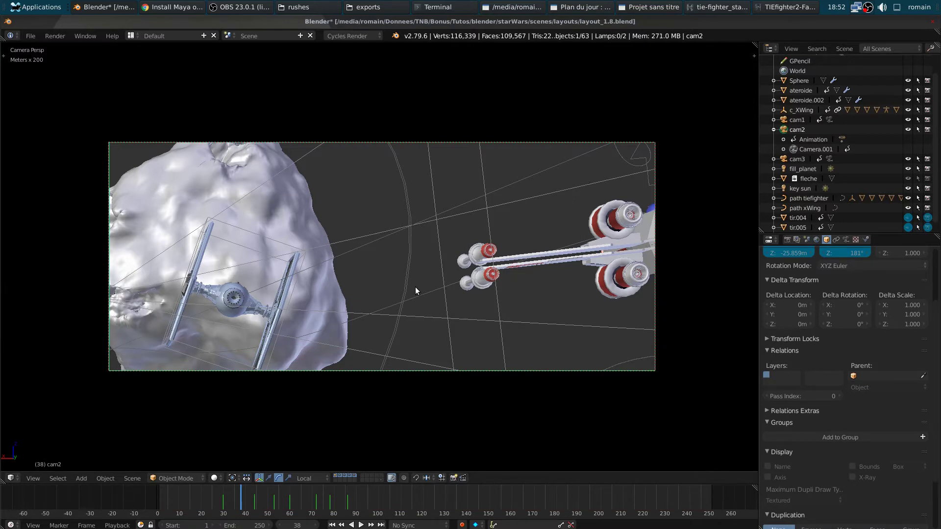
{"action": "right_click", "coordinate": [635, 177]}
{"action": "key", "text": "ctrl+KP_0"}
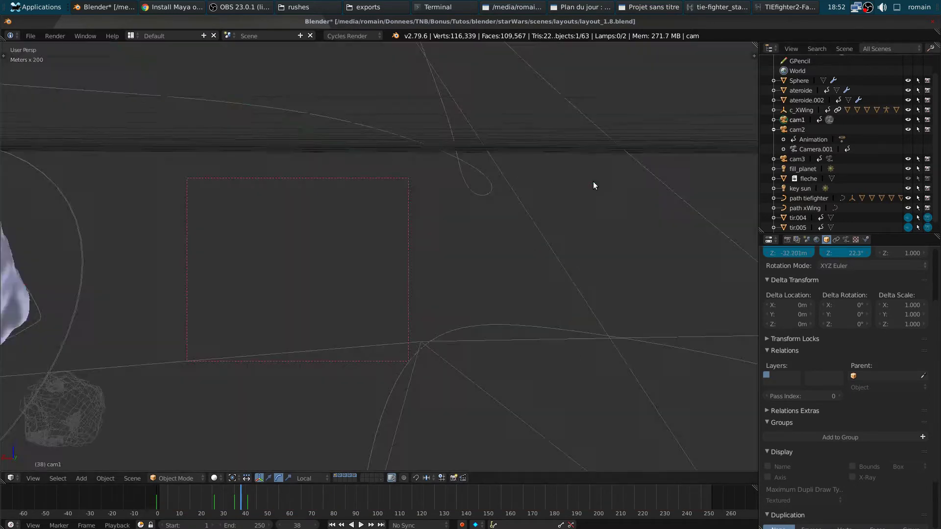
{"action": "left_click_drag", "start_coordinate": [224, 498], "coordinate": [208, 496]}
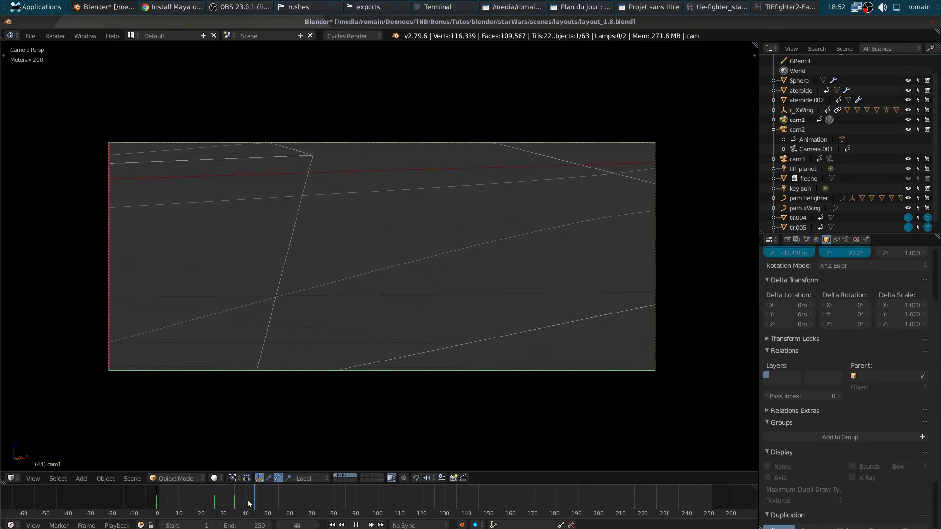
{"action": "left_click_drag", "start_coordinate": [208, 496], "coordinate": [220, 496]}
{"action": "mouse_move", "coordinate": [380, 275]}
{"action": "middle_mouse_down"}
{"action": "mouse_move", "coordinate": [482, 281]}
{"action": "mouse_move", "coordinate": [466, 306]}
{"action": "mouse_move", "coordinate": [442, 312]}
{"action": "middle_mouse_up"}
{"action": "right_click", "coordinate": [481, 210]}
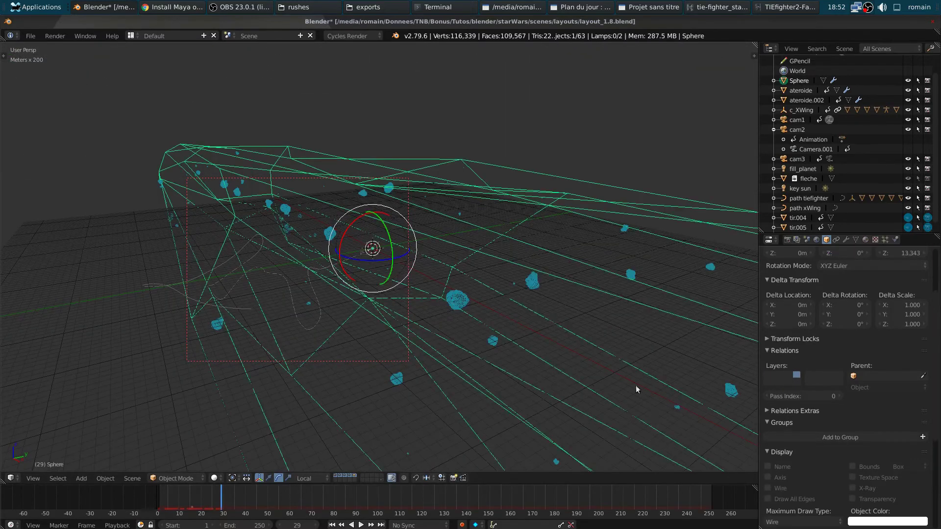
Step: Replay the animation from the start, stopping at frame 14
{"action": "key", "text": "r"}
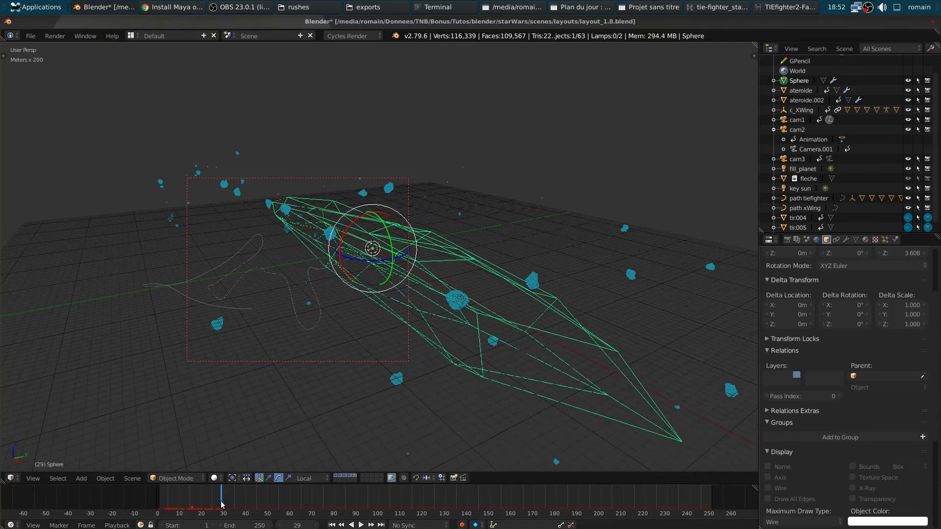
{"action": "key", "text": "shift+Left"}
{"action": "key", "text": "alt+a"}
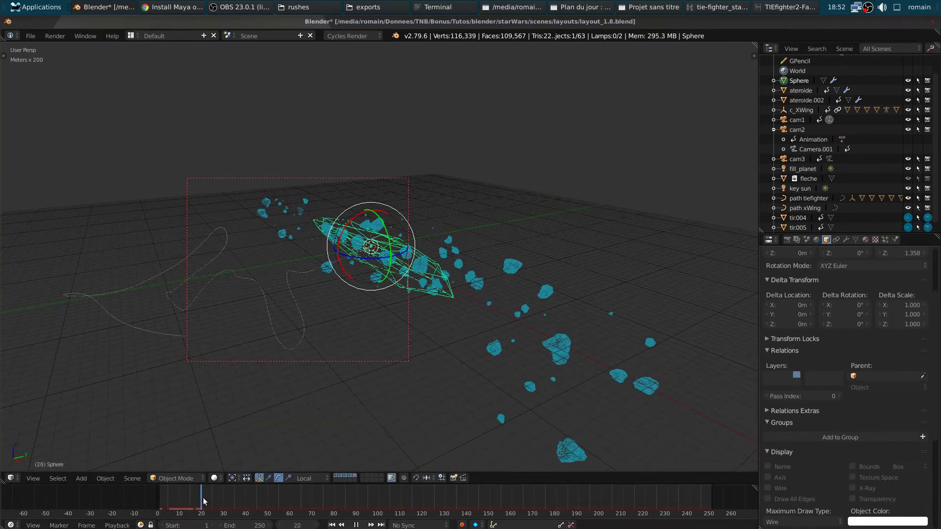
{"action": "key", "text": "alt+a"}
{"action": "scroll", "coordinate": [313, 329], "scroll_direction": "up", "scroll_amount": 5}
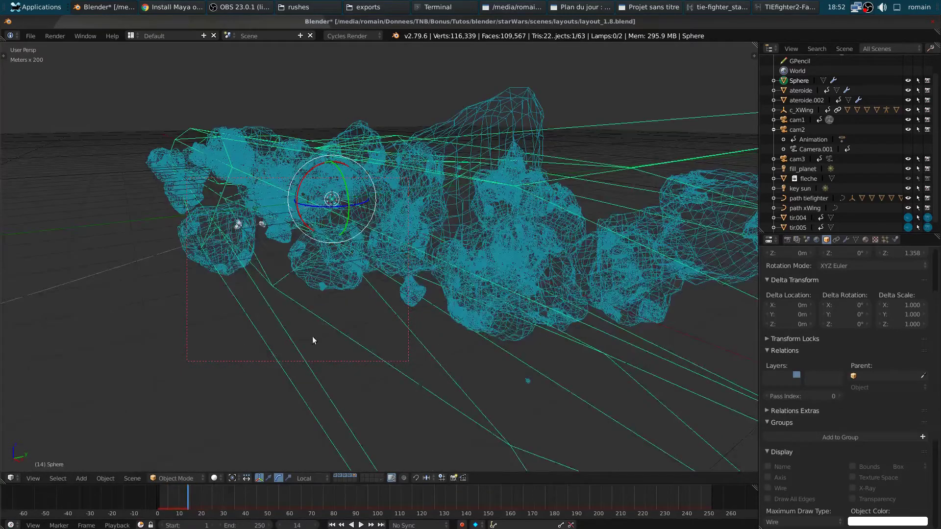
{"action": "scroll", "coordinate": [351, 334], "scroll_direction": "up", "scroll_amount": 2}
Step: Flatten the emitter sphere to 0.675 along Z
{"action": "key", "text": "s"}
{"action": "key", "text": "z"}
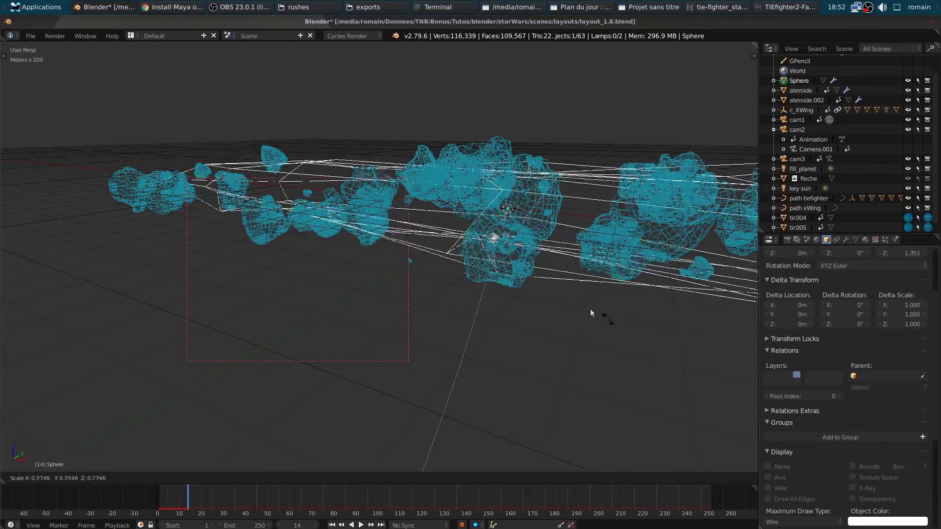
{"action": "left_click", "coordinate": [543, 322]}
{"action": "left_click_drag", "start_coordinate": [187, 497], "coordinate": [168, 498]}
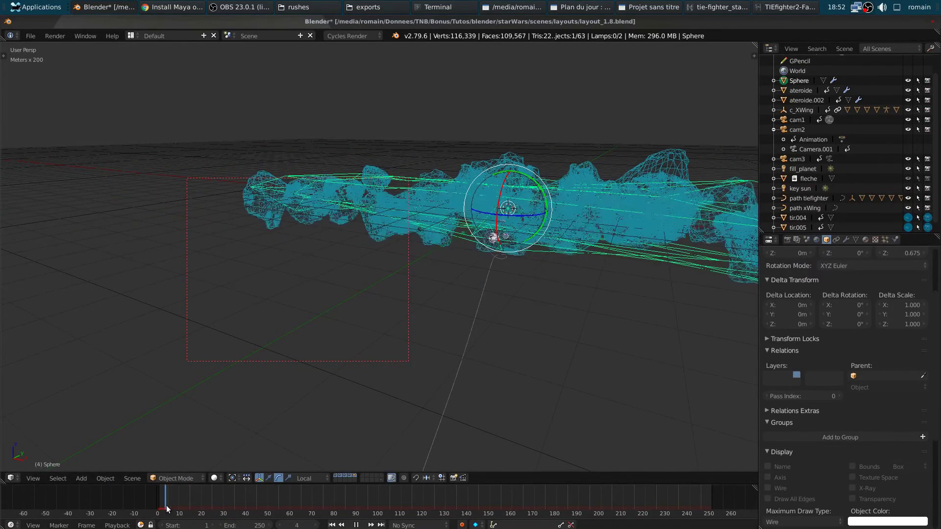
{"action": "middle_click_drag", "start_coordinate": [355, 409], "coordinate": [384, 395]}
Step: Scale the whole sphere to 0.814 and rotate it 94.5° around Z
{"action": "key", "text": "s"}
{"action": "left_click", "coordinate": [409, 415]}
{"action": "key", "text": "r"}
{"action": "key", "text": "z"}
{"action": "left_click", "coordinate": [554, 304]}
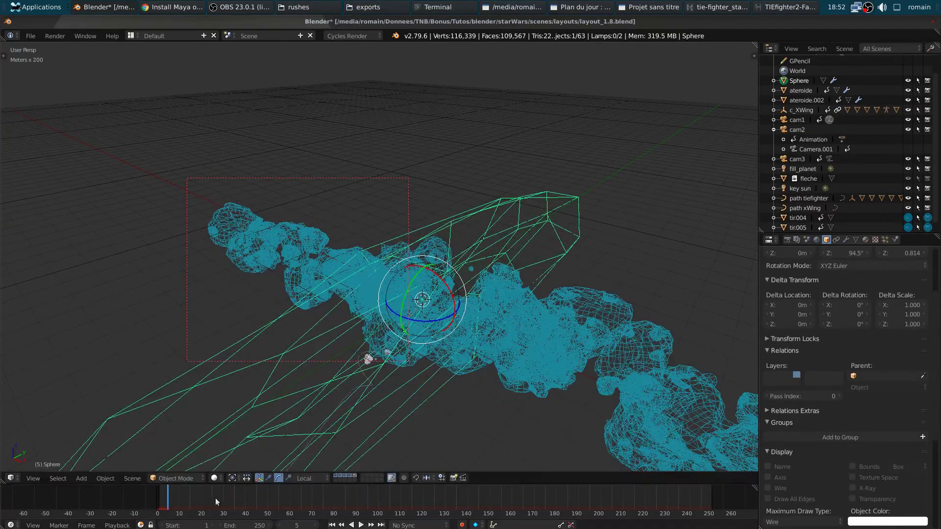
{"action": "left_click_drag", "start_coordinate": [166, 495], "coordinate": [163, 495]}
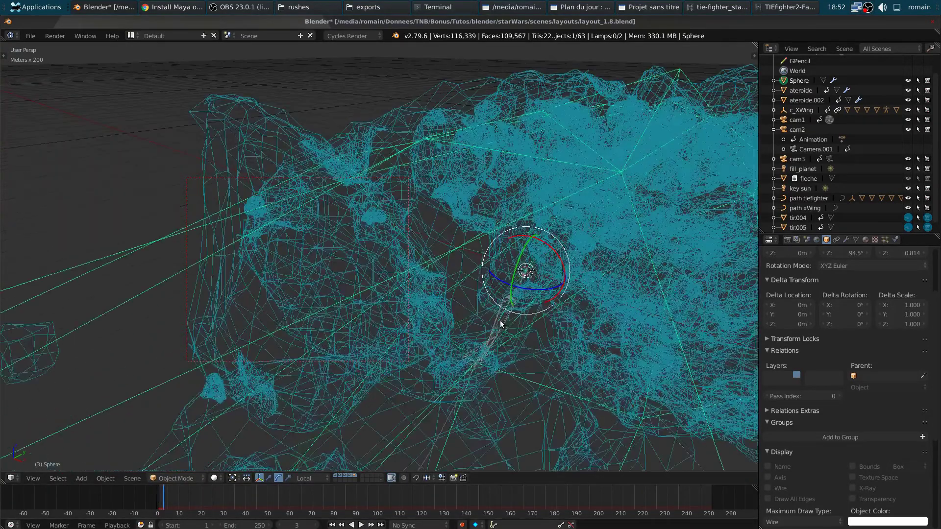
{"action": "mouse_move", "coordinate": [500, 319]}
{"action": "middle_mouse_down"}
{"action": "mouse_move", "coordinate": [478, 298]}
{"action": "mouse_move", "coordinate": [489, 297]}
{"action": "middle_mouse_up"}
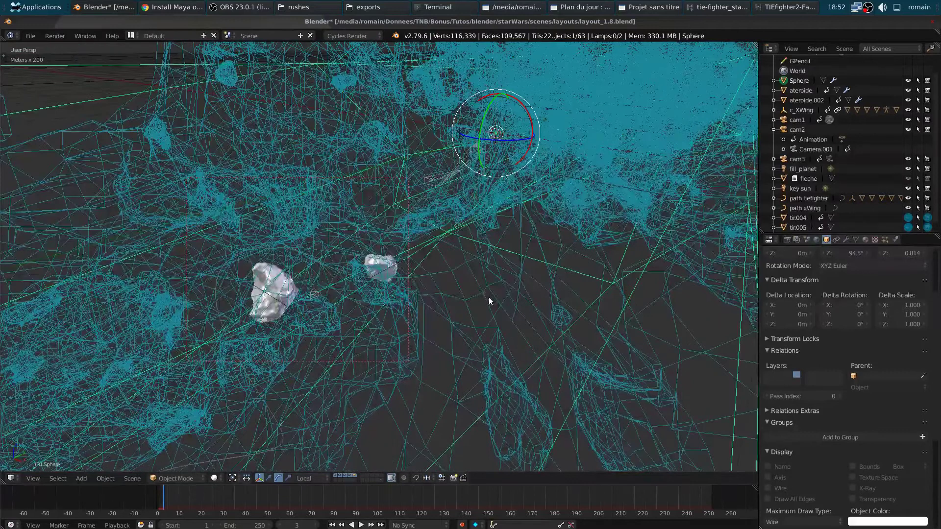
Step: Save the blend file
{"action": "key", "text": "ctrl+s"}
{"action": "scroll", "coordinate": [926, 323], "scroll_direction": "up", "scroll_amount": 2}
{"action": "scroll", "coordinate": [930, 294], "scroll_direction": "up", "scroll_amount": 2}
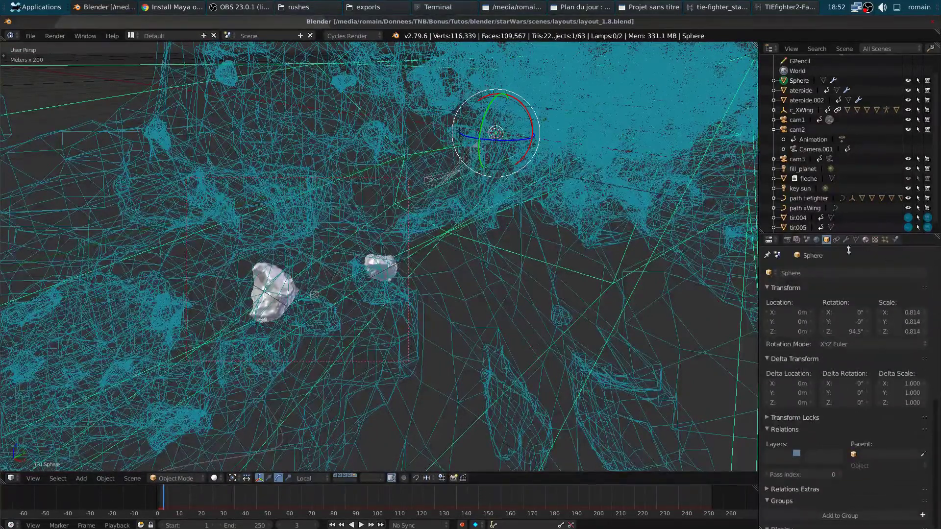
{"action": "scroll", "coordinate": [537, 346], "scroll_direction": "down", "scroll_amount": 8}
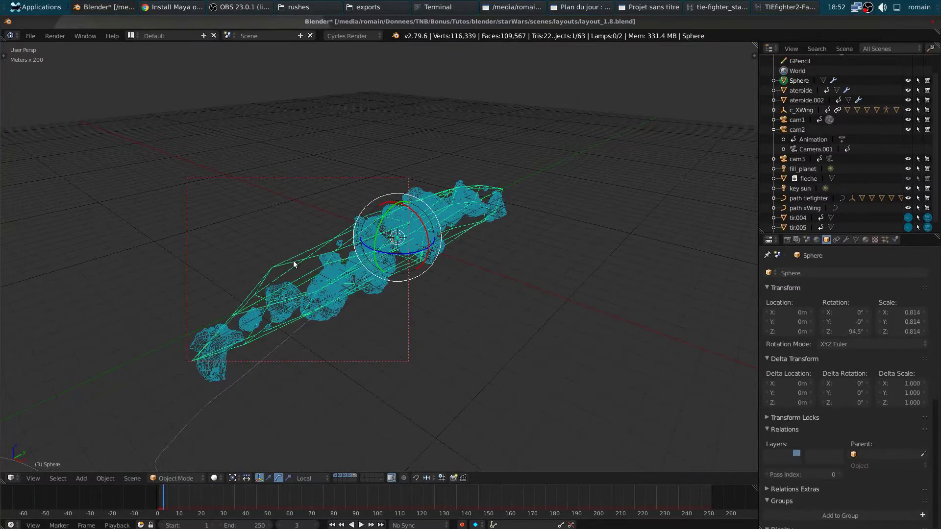
{"action": "key", "text": "ctrl+a"}
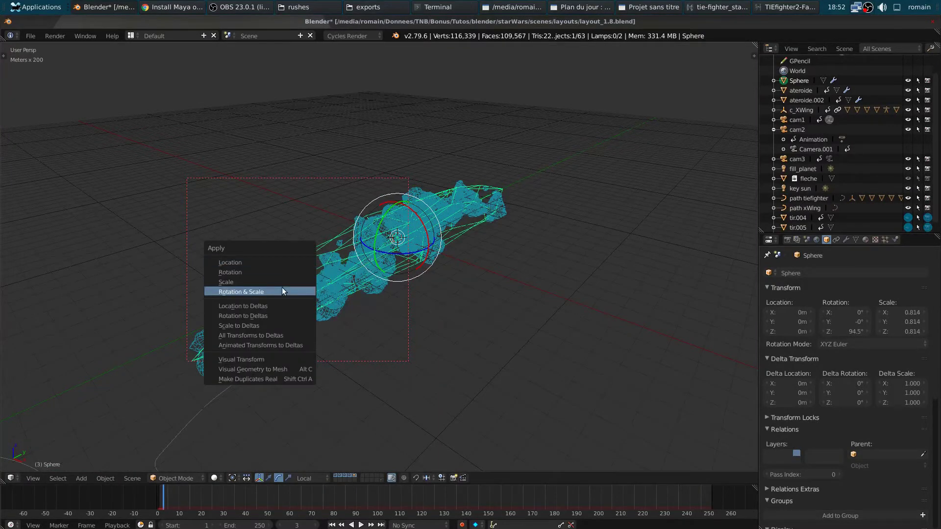
Step: Apply the sphere's rotation and scale, then play and stop the animation
{"action": "left_click", "coordinate": [281, 292]}
{"action": "key", "text": "alt+a"}
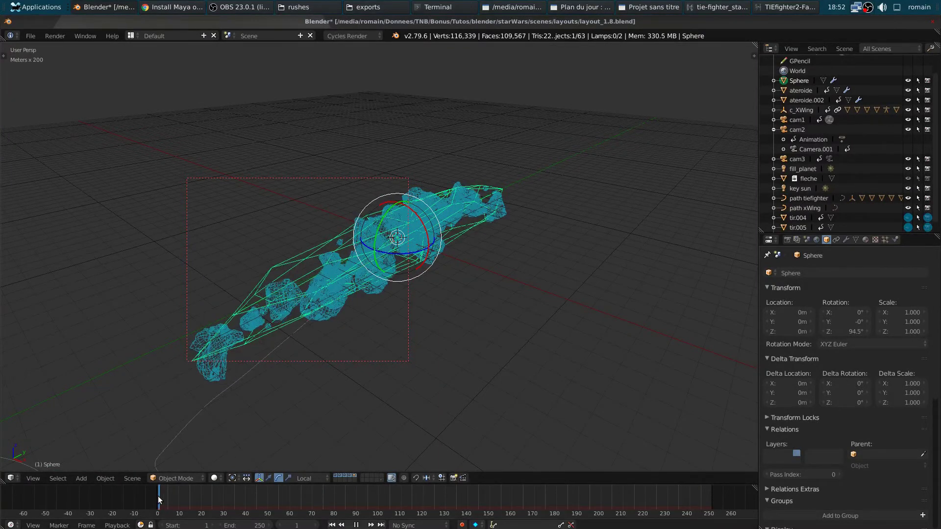
{"action": "key", "text": "alt+a"}
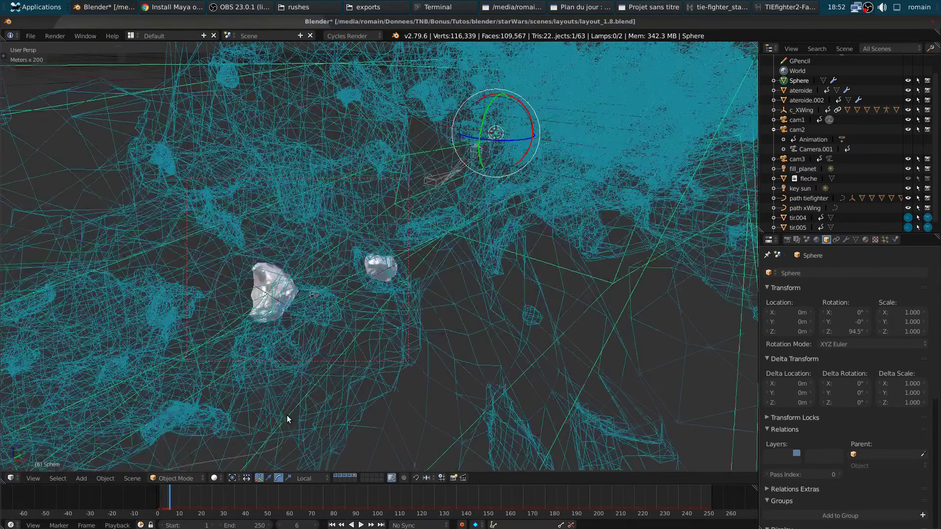
Step: Set the asteroid particle size to 0.010, then drag it up to 0.024
{"action": "left_click", "coordinate": [884, 240]}
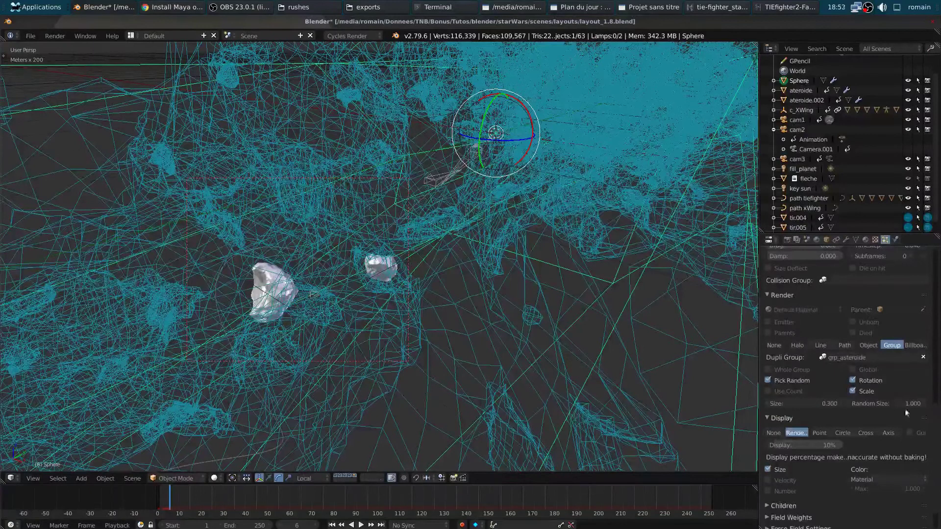
{"action": "left_click", "coordinate": [820, 405]}
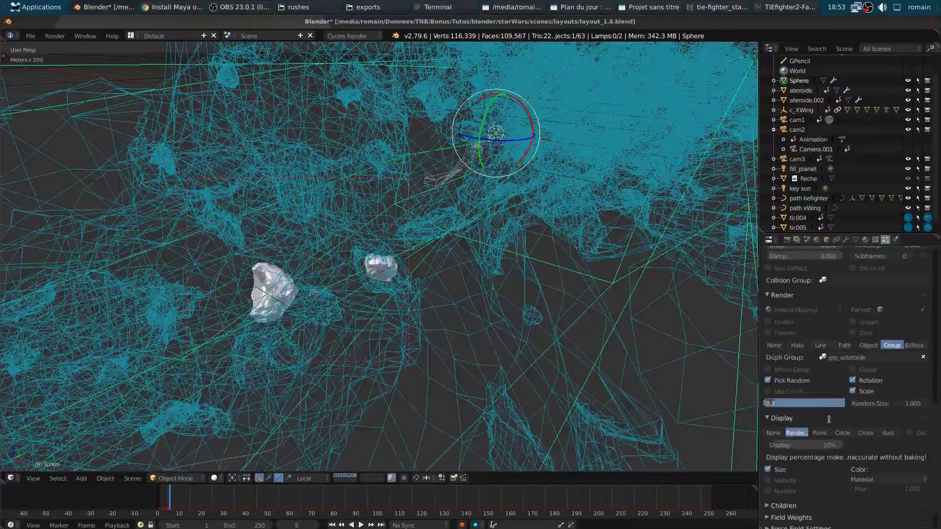
{"action": "type", "text": "0.01"}
{"action": "key", "text": "Return"}
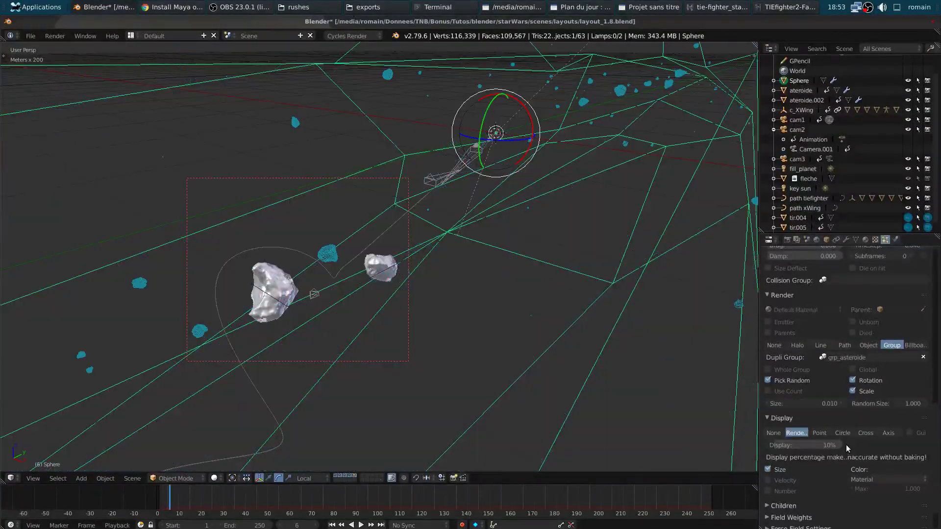
{"action": "middle_click_drag", "start_coordinate": [441, 319], "coordinate": [469, 320]}
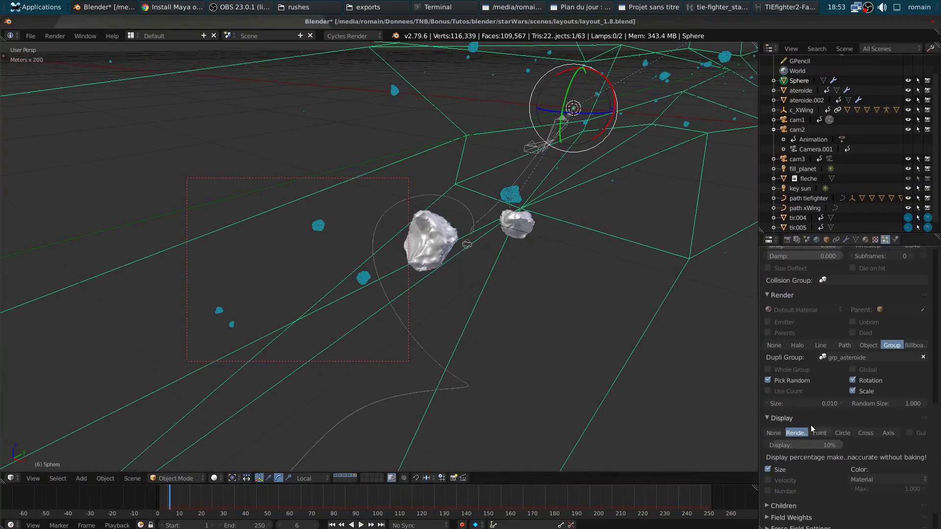
{"action": "left_click_drag", "start_coordinate": [790, 405], "coordinate": [803, 404]}
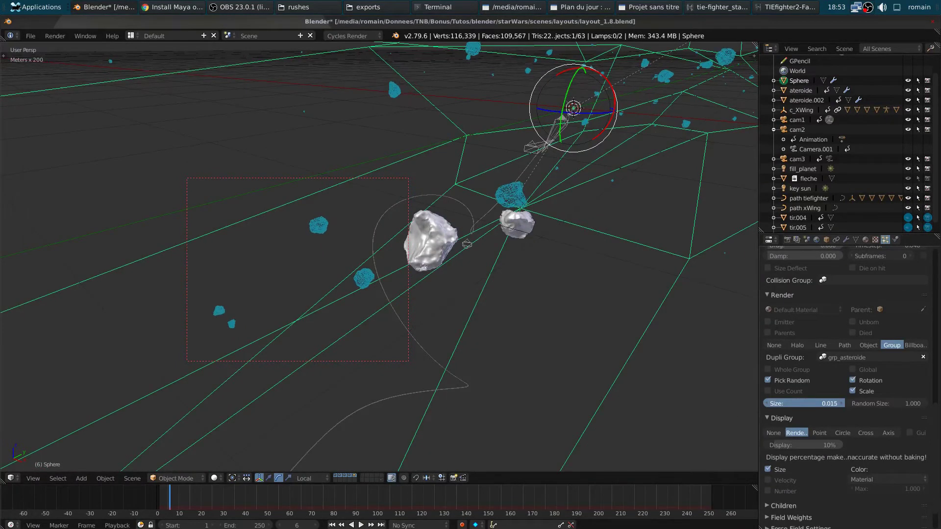
{"action": "mouse_move", "coordinate": [506, 283]}
{"action": "middle_mouse_down"}
{"action": "mouse_move", "coordinate": [463, 276]}
{"action": "mouse_move", "coordinate": [554, 279]}
{"action": "mouse_move", "coordinate": [470, 274]}
{"action": "middle_mouse_up"}
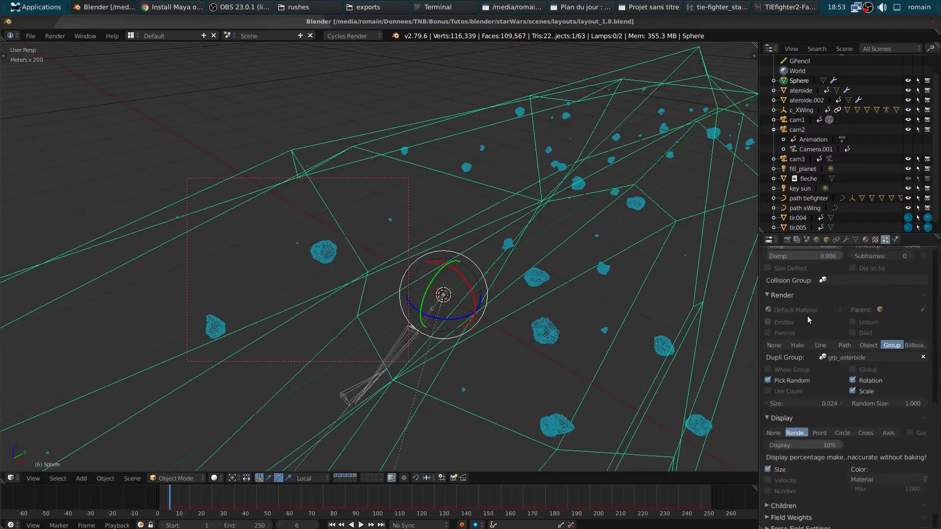
{"action": "scroll", "coordinate": [808, 319], "scroll_direction": "up", "scroll_amount": 6}
{"action": "scroll", "coordinate": [810, 321], "scroll_direction": "up", "scroll_amount": 8}
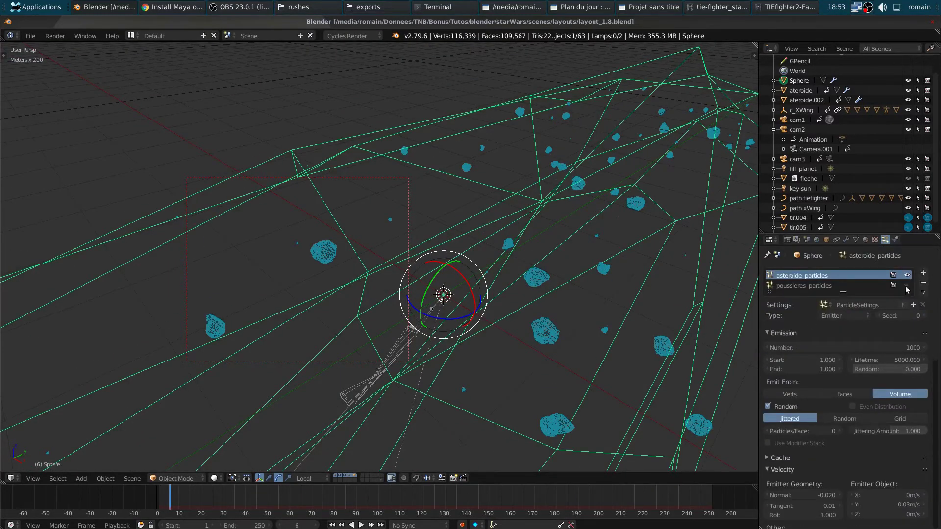
Step: Hide the asteroide_particles system in the viewport
{"action": "left_click", "coordinate": [907, 276]}
{"action": "left_click", "coordinate": [907, 276]}
{"action": "middle_click_drag", "start_coordinate": [490, 275], "coordinate": [471, 283]}
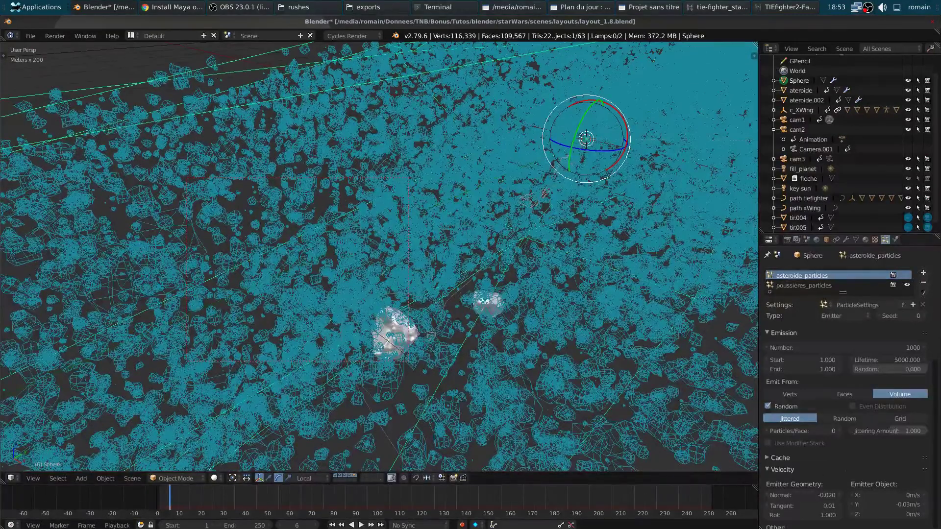
{"action": "scroll", "coordinate": [934, 367], "scroll_direction": "down", "scroll_amount": 2}
{"action": "scroll", "coordinate": [935, 387], "scroll_direction": "down", "scroll_amount": 3}
{"action": "scroll", "coordinate": [936, 411], "scroll_direction": "down", "scroll_amount": 3}
{"action": "scroll", "coordinate": [938, 434], "scroll_direction": "down", "scroll_amount": 2}
{"action": "scroll", "coordinate": [938, 451], "scroll_direction": "down", "scroll_amount": 3}
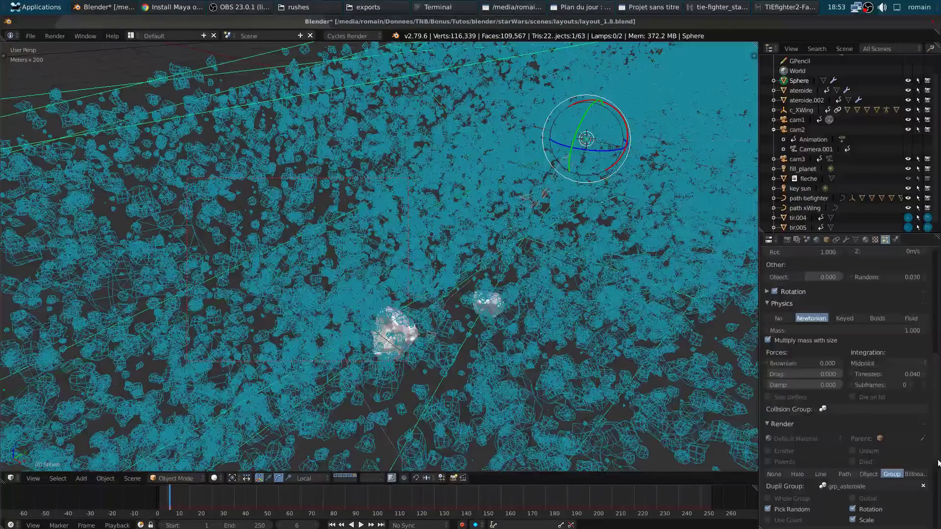
{"action": "scroll", "coordinate": [939, 461], "scroll_direction": "up", "scroll_amount": 1}
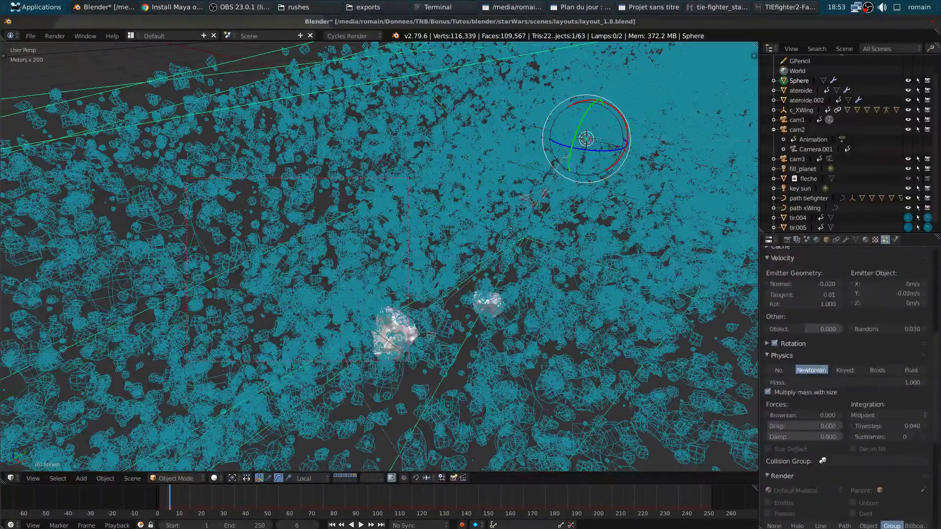
{"action": "scroll", "coordinate": [826, 408], "scroll_direction": "down", "scroll_amount": 5}
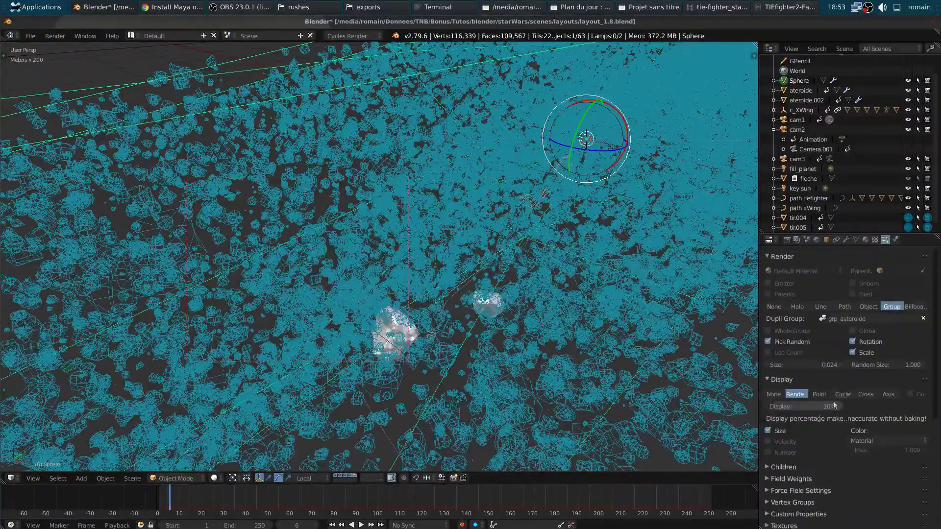
Step: Set the particle size to 0.002, then 0.001
{"action": "left_click", "coordinate": [814, 364]}
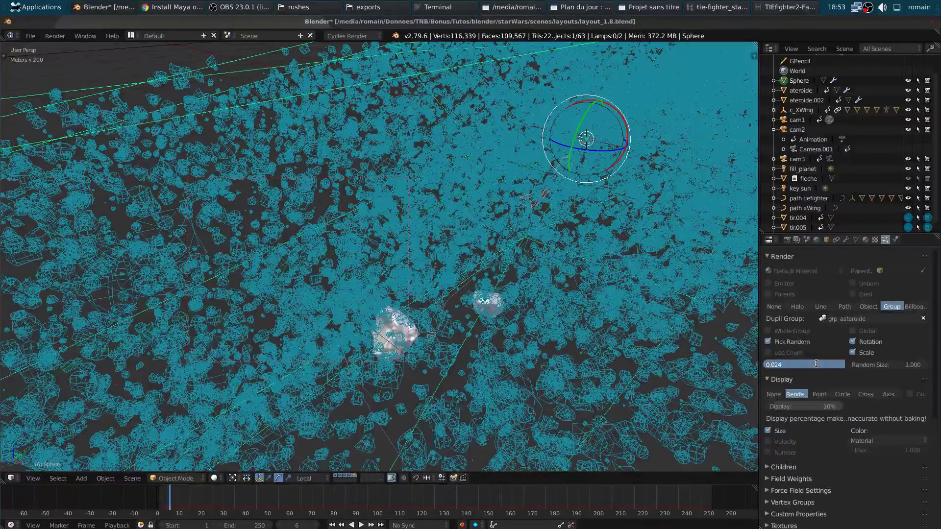
{"action": "type", "text": "0.0024"}
{"action": "key", "text": "Return"}
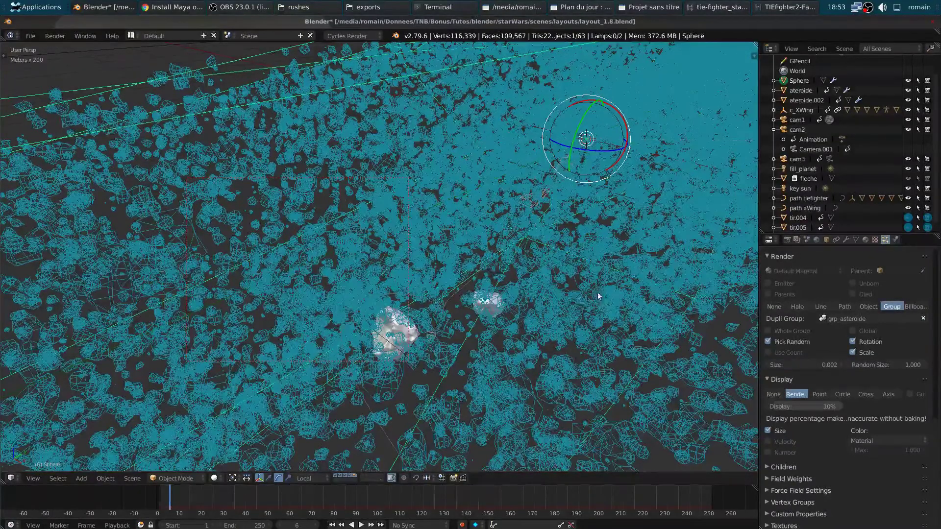
{"action": "middle_click_drag", "start_coordinate": [529, 308], "coordinate": [511, 333]}
{"action": "scroll", "coordinate": [508, 332], "scroll_direction": "down", "scroll_amount": 3}
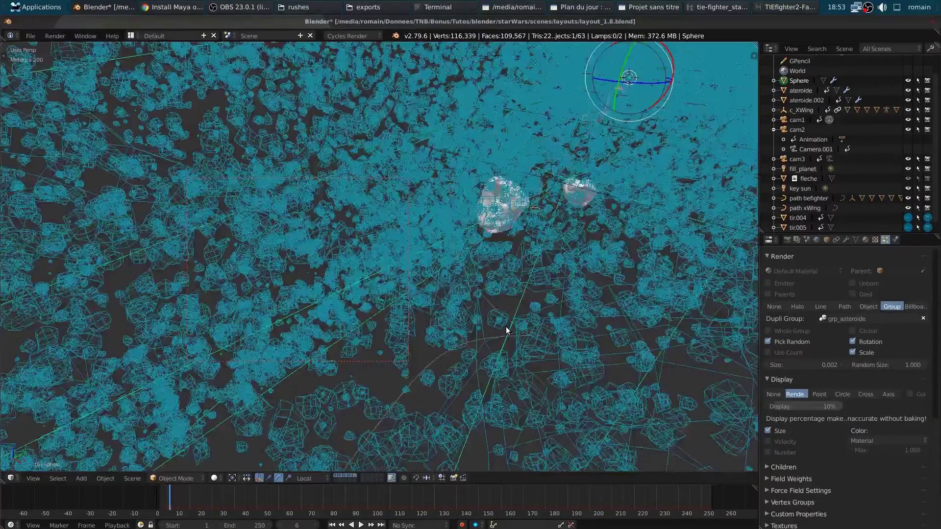
{"action": "left_click", "coordinate": [810, 364]}
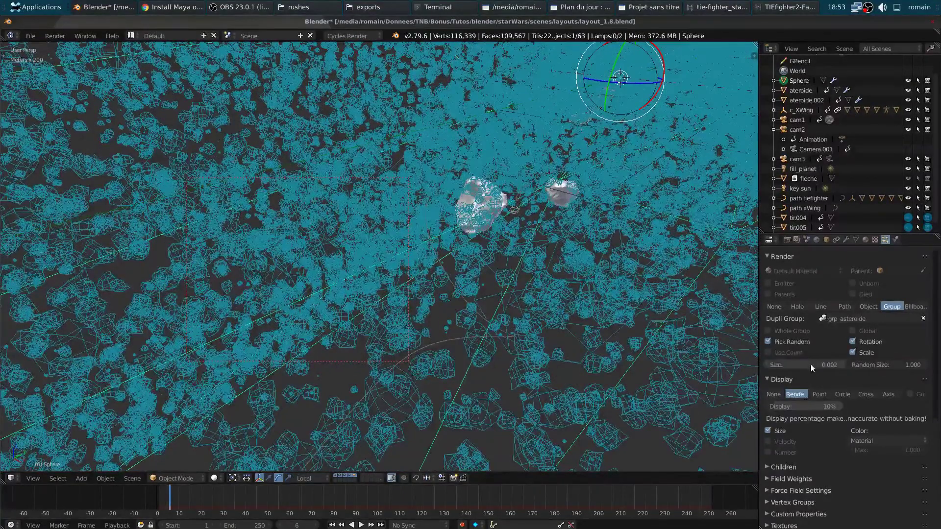
{"action": "type", "text": "0.001"}
{"action": "key", "text": "Return"}
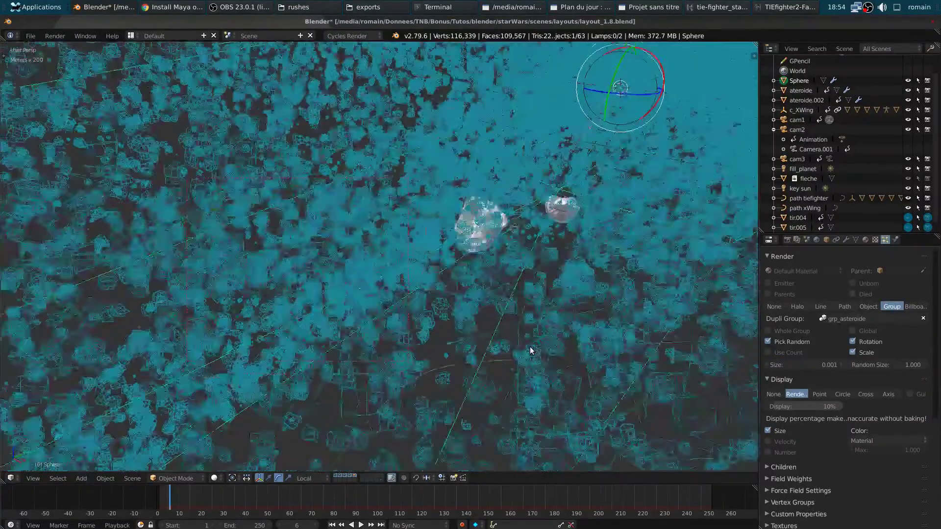
Step: Try a particle size of 1 instead
{"action": "middle_click_drag", "start_coordinate": [531, 347], "coordinate": [533, 338]}
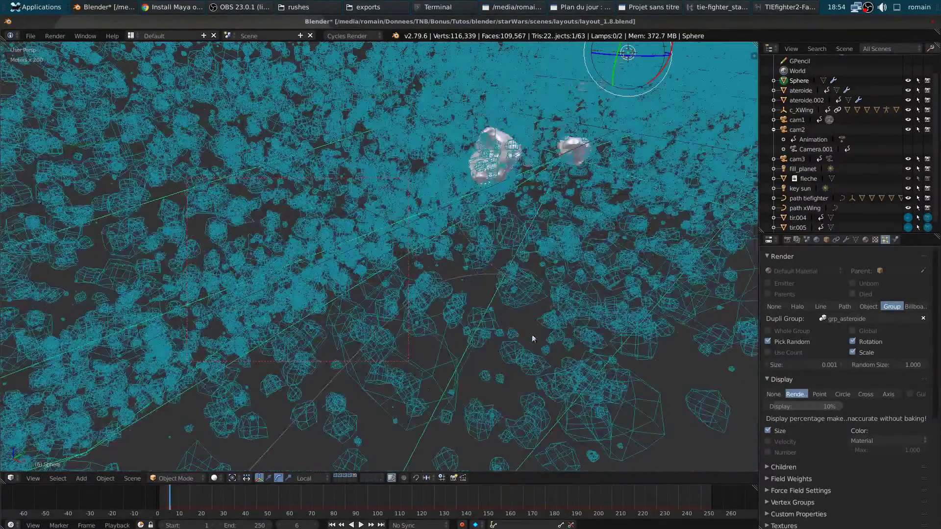
{"action": "left_click", "coordinate": [819, 365]}
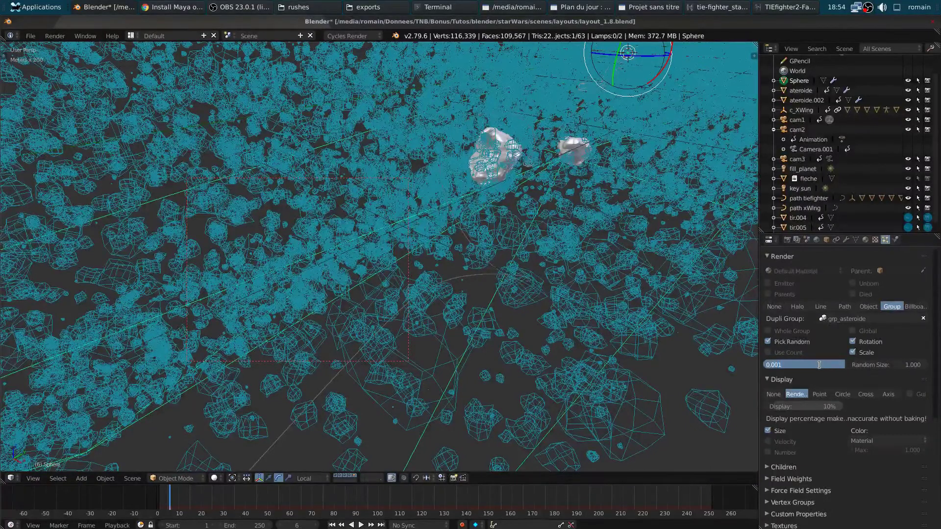
{"action": "type", "text": "0.01"}
{"action": "key", "text": "BackSpace"}
{"action": "key", "text": "BackSpace"}
{"action": "key", "text": "BackSpace"}
{"action": "key", "text": "BackSpace"}
{"action": "type", "text": "1"}
{"action": "key", "text": "Return"}
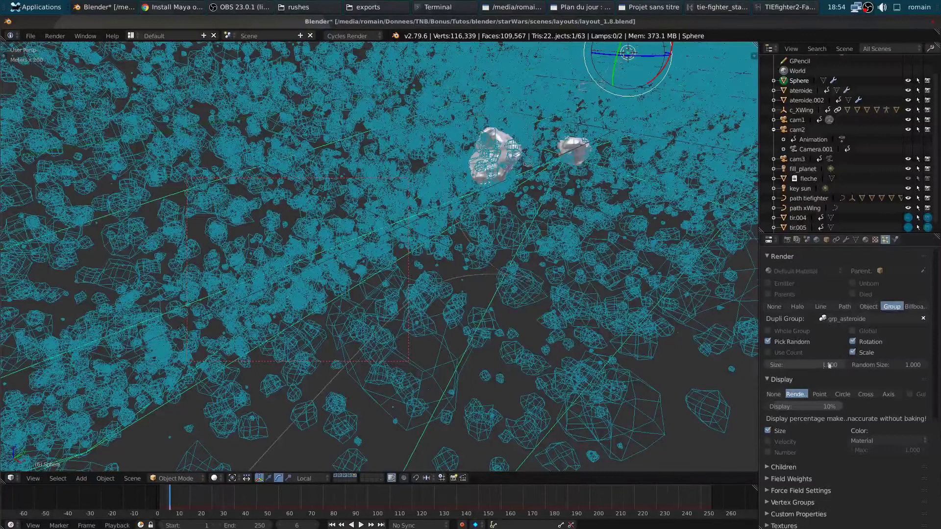
Step: Reduce the particle size again, trying 0.002 and then 0.01
{"action": "left_click_drag", "start_coordinate": [937, 431], "coordinate": [935, 192]}
{"action": "scroll", "coordinate": [823, 373], "scroll_direction": "down", "scroll_amount": 10}
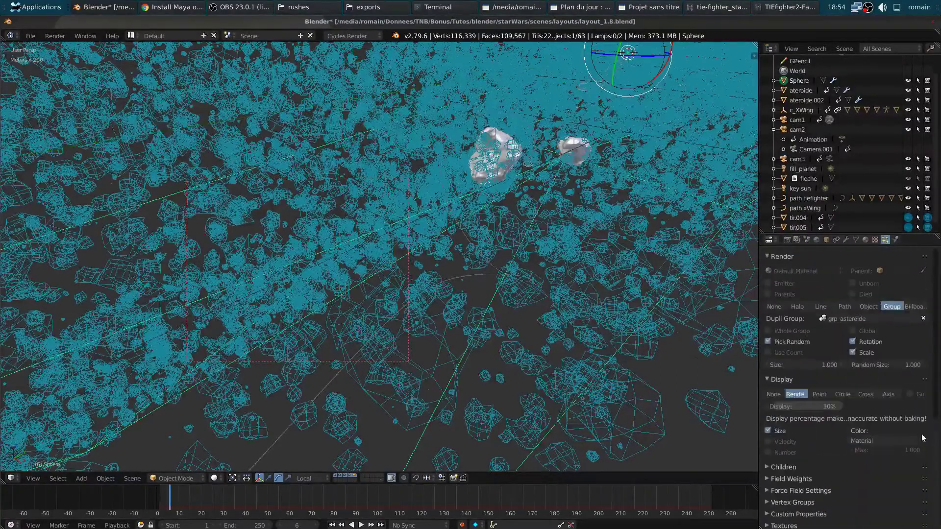
{"action": "left_click", "coordinate": [809, 363]}
{"action": "type", "text": "0.002"}
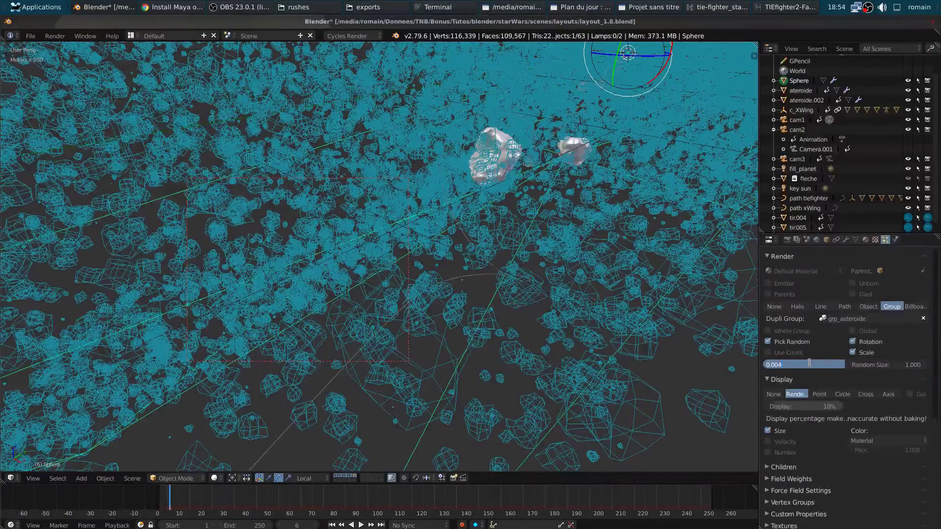
{"action": "key", "text": "Return"}
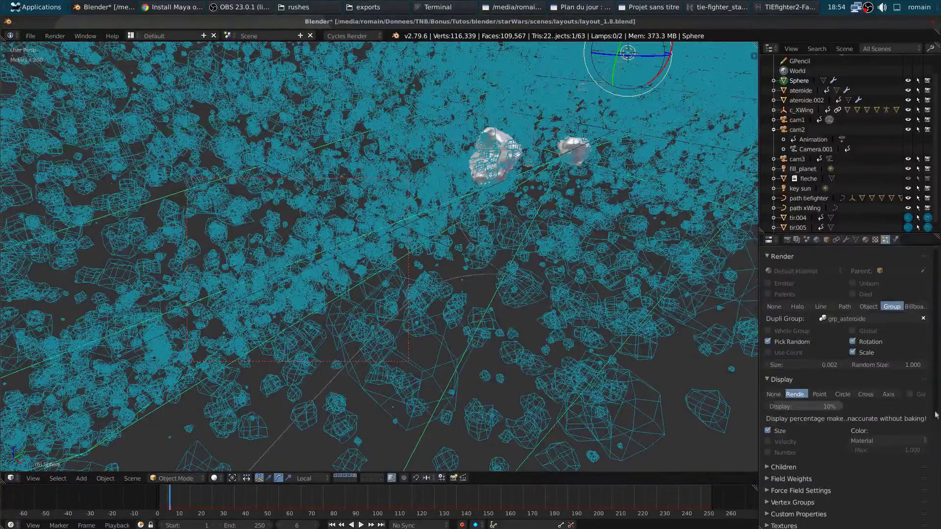
{"action": "left_click", "coordinate": [826, 365]}
{"action": "type", "text": "0.01"}
{"action": "key", "text": "Return"}
{"action": "scroll", "coordinate": [865, 286], "scroll_direction": "up", "scroll_amount": 10}
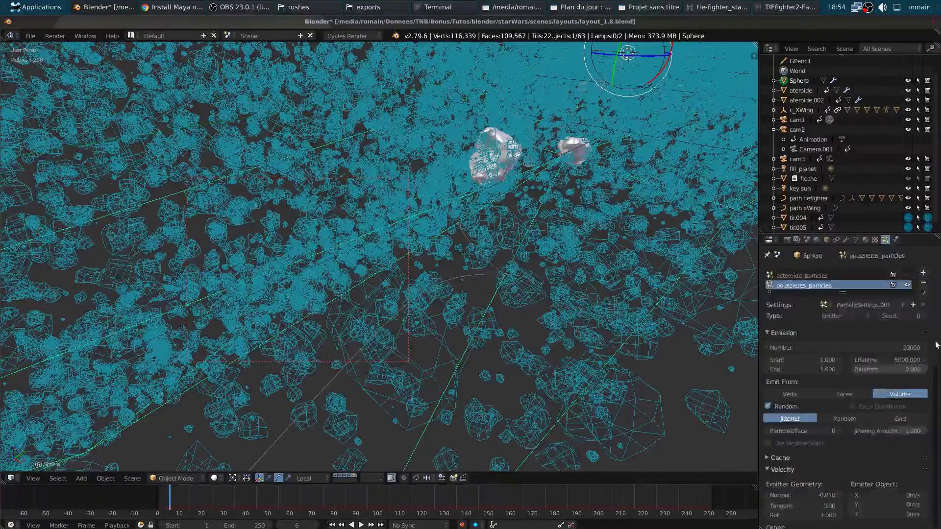
Step: Set the dust particle size to 0.005
{"action": "scroll", "coordinate": [936, 345], "scroll_direction": "down", "scroll_amount": 5}
{"action": "scroll", "coordinate": [936, 344], "scroll_direction": "down", "scroll_amount": 4}
{"action": "scroll", "coordinate": [936, 345], "scroll_direction": "down", "scroll_amount": 4}
{"action": "left_click", "coordinate": [826, 417]}
{"action": "type", "text": "0.05"}
{"action": "key", "text": "Return"}
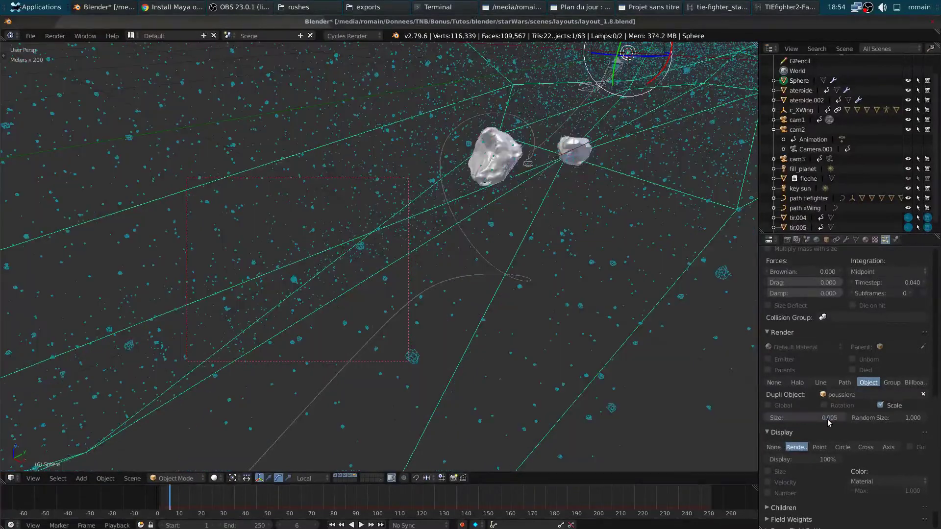
Step: Preview the rendered camera view and shrink the dust particles to 0.001
{"action": "mouse_move", "coordinate": [492, 311]}
{"action": "middle_mouse_down"}
{"action": "mouse_move", "coordinate": [460, 322]}
{"action": "mouse_move", "coordinate": [497, 306]}
{"action": "middle_mouse_up"}
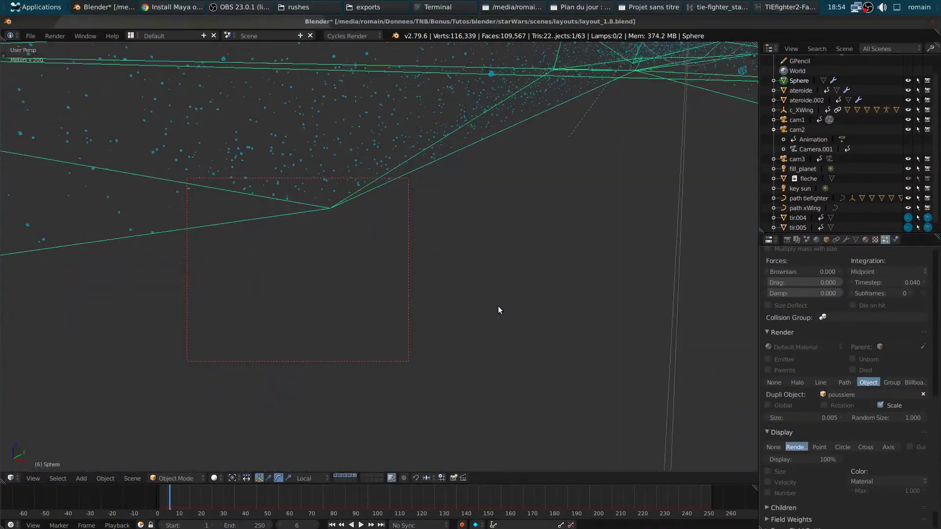
{"action": "key", "text": "KP_0"}
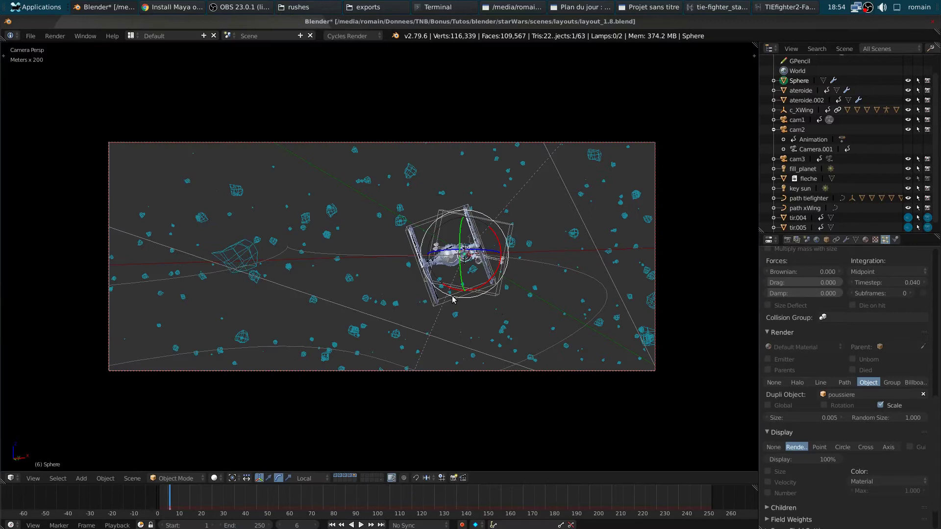
{"action": "key", "text": "shift+z"}
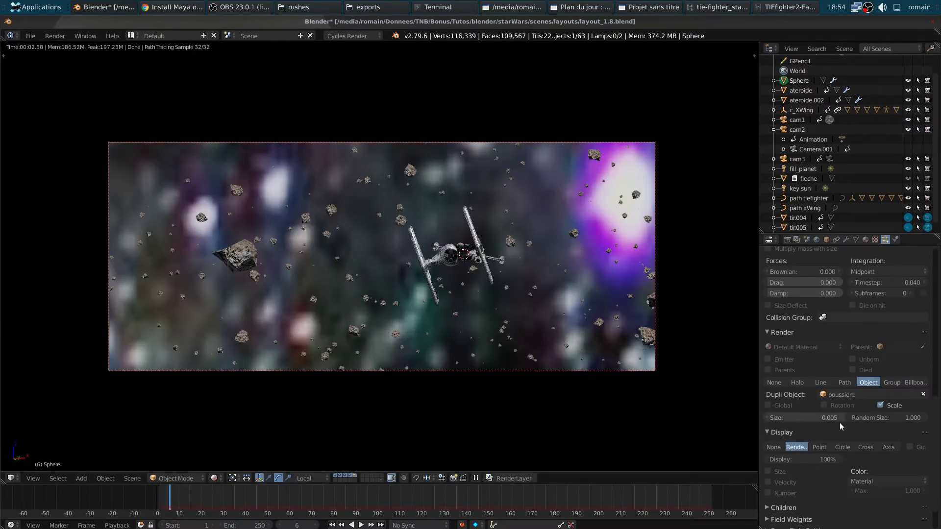
{"action": "left_click", "coordinate": [813, 418]}
{"action": "type", "text": "0.001"}
{"action": "key", "text": "Return"}
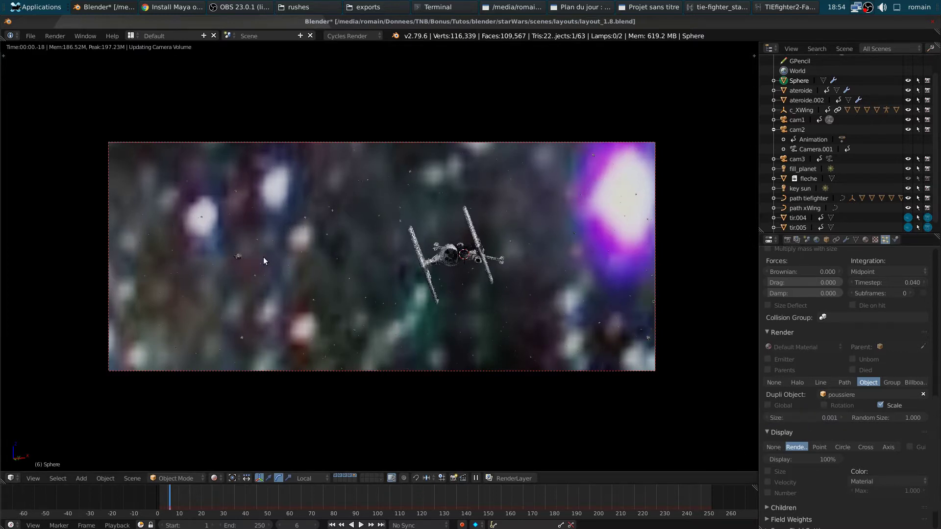
Step: Save, undo one change, and save over layout_1.8.blend
{"action": "key", "text": "ctrl+s"}
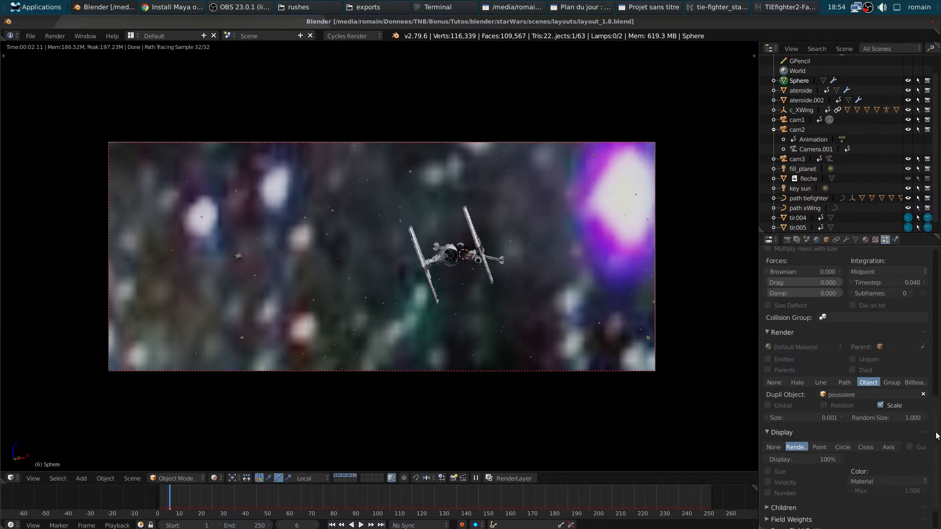
{"action": "key", "text": "ctrl+z"}
{"action": "key", "text": "ctrl+z"}
{"action": "key", "text": "ctrl+s"}
{"action": "left_click", "coordinate": [512, 338]}
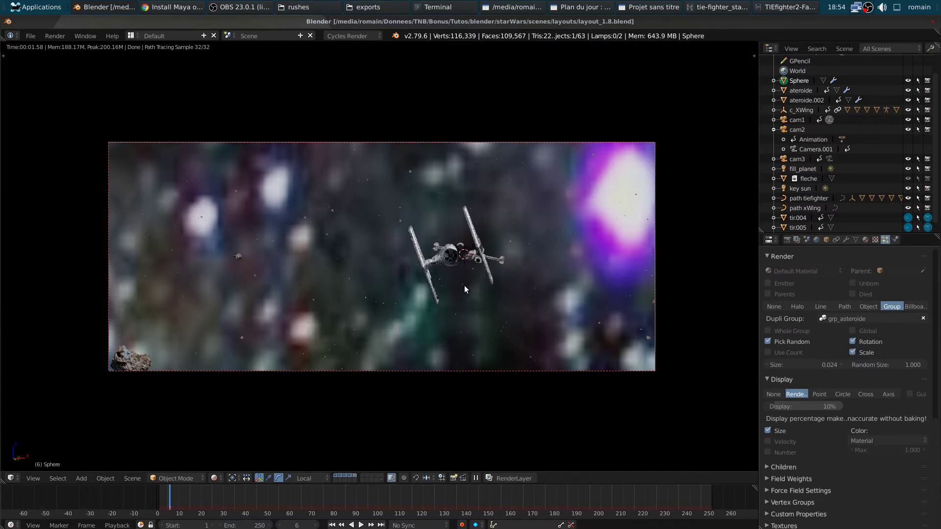
Step: Show all asteroid particles at 100% display and save the file
{"action": "left_click", "coordinate": [794, 407]}
{"action": "type", "text": "100"}
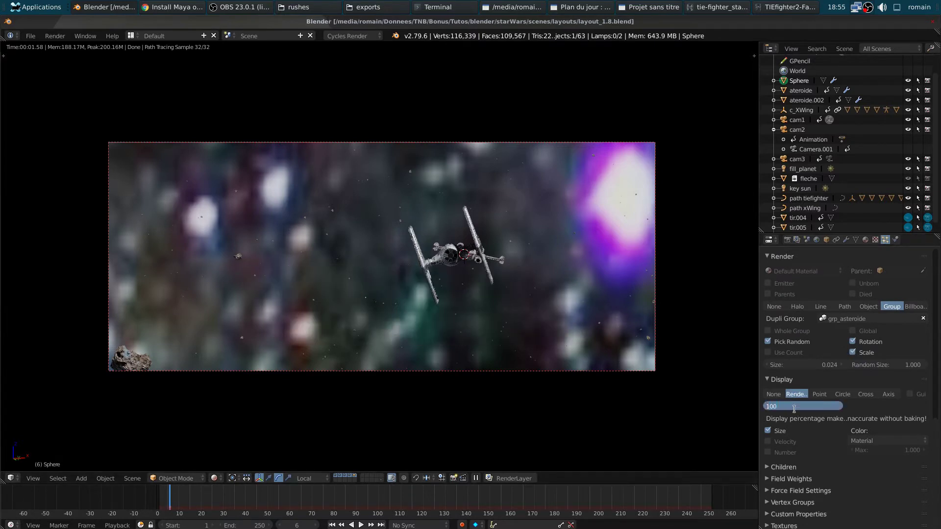
{"action": "key", "text": "Return"}
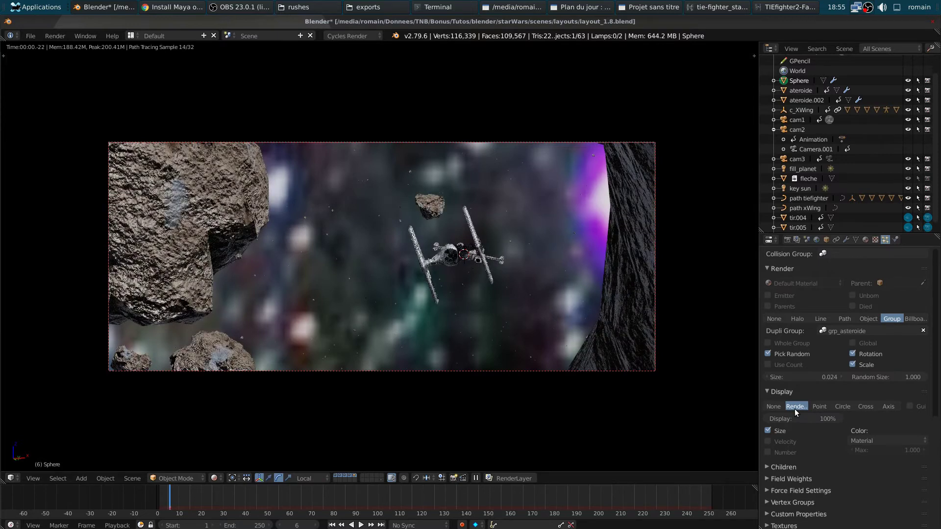
{"action": "key", "text": "ctrl+s"}
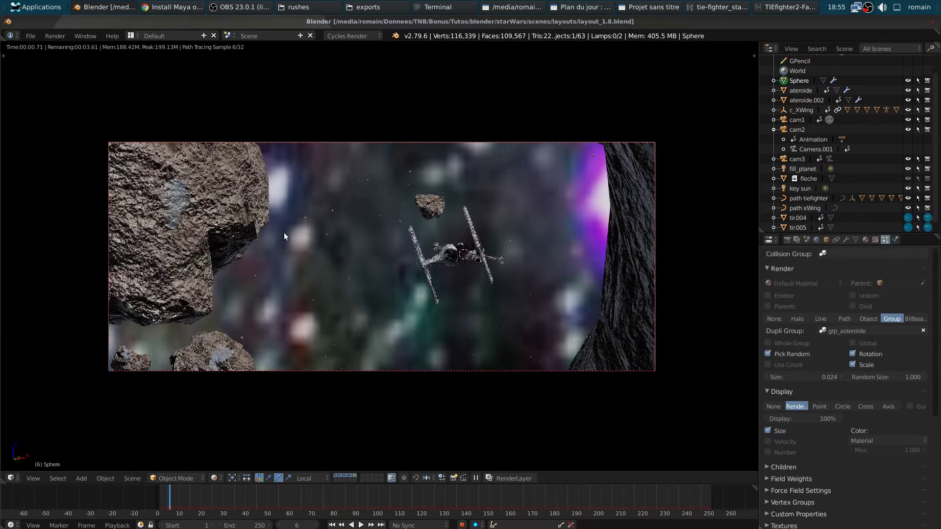
Step: Scrub the timeline to frame 21 and save over layout_1.8.blend
{"action": "left_click_drag", "start_coordinate": [222, 501], "coordinate": [239, 504]}
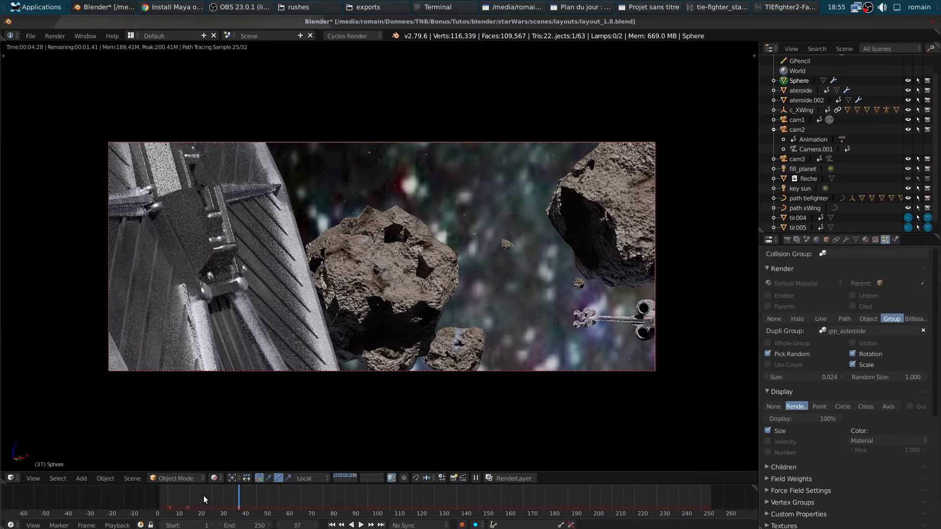
{"action": "left_click", "coordinate": [204, 495]}
{"action": "key", "text": "ctrl+s"}
{"action": "left_click", "coordinate": [350, 340]}
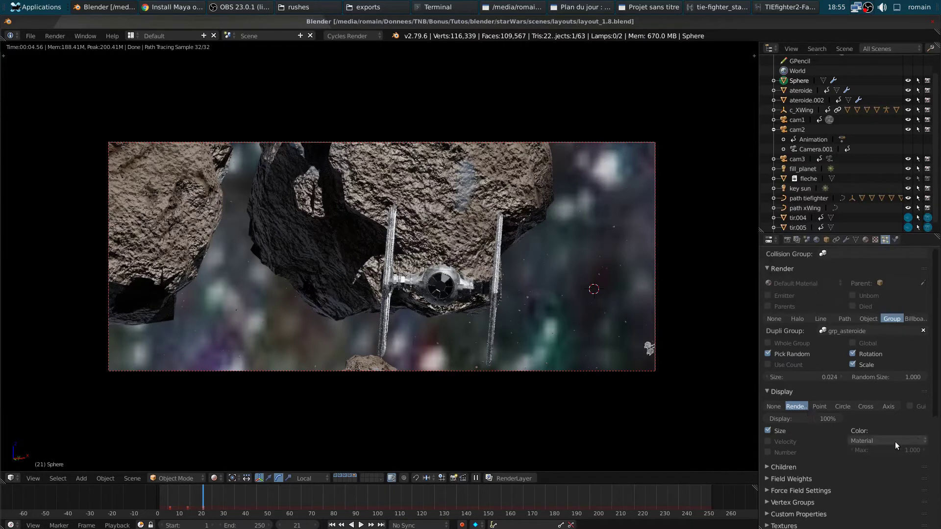
Step: Set the asteroid particle size to 0.004, after first trying 0.045
{"action": "left_click_drag", "start_coordinate": [935, 426], "coordinate": [935, 274]}
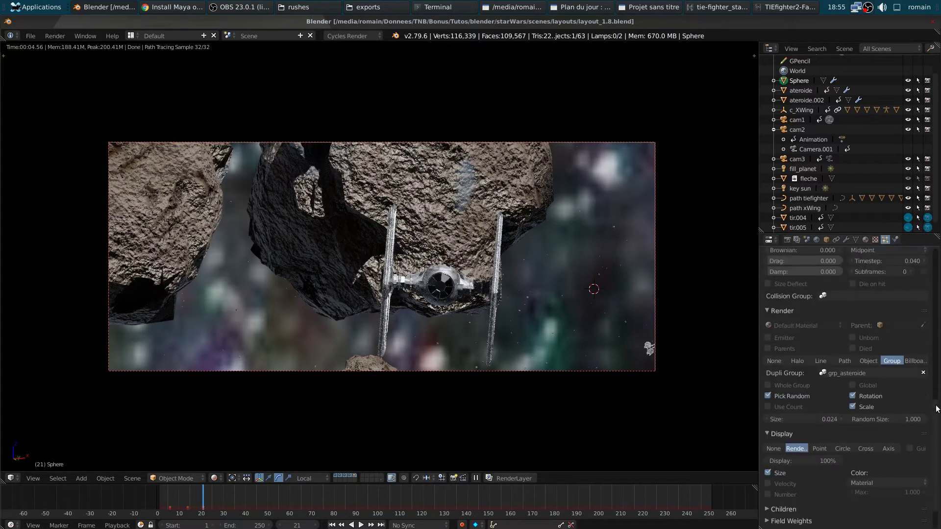
{"action": "scroll", "coordinate": [826, 377], "scroll_direction": "down", "scroll_amount": 15}
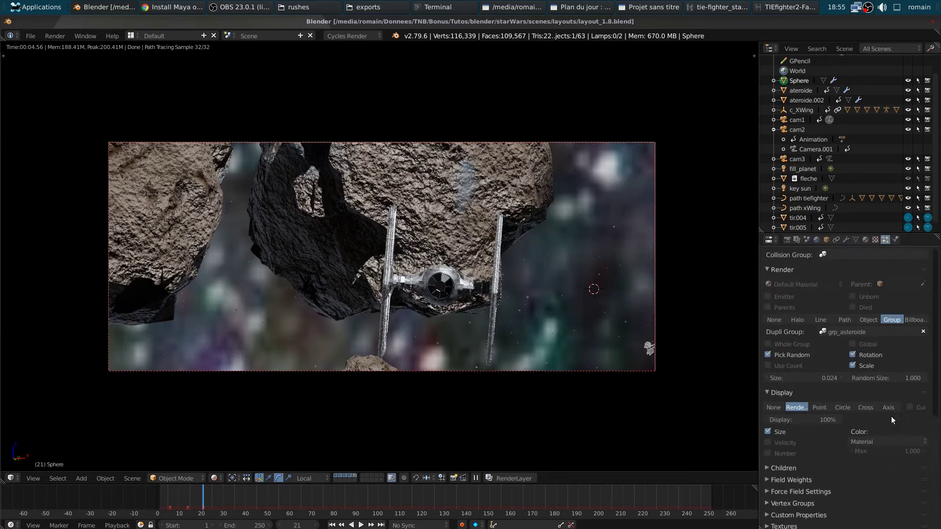
{"action": "double_click", "coordinate": [825, 377]}
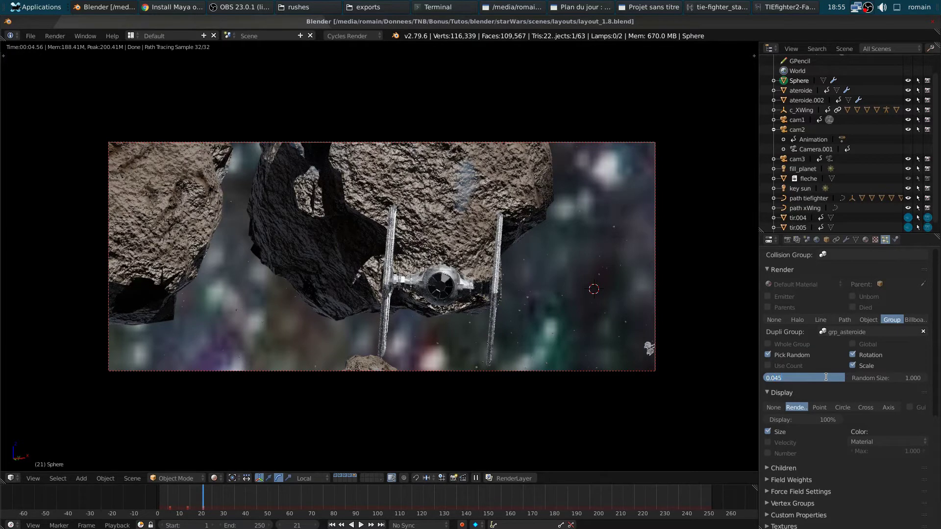
{"action": "key", "text": "Return"}
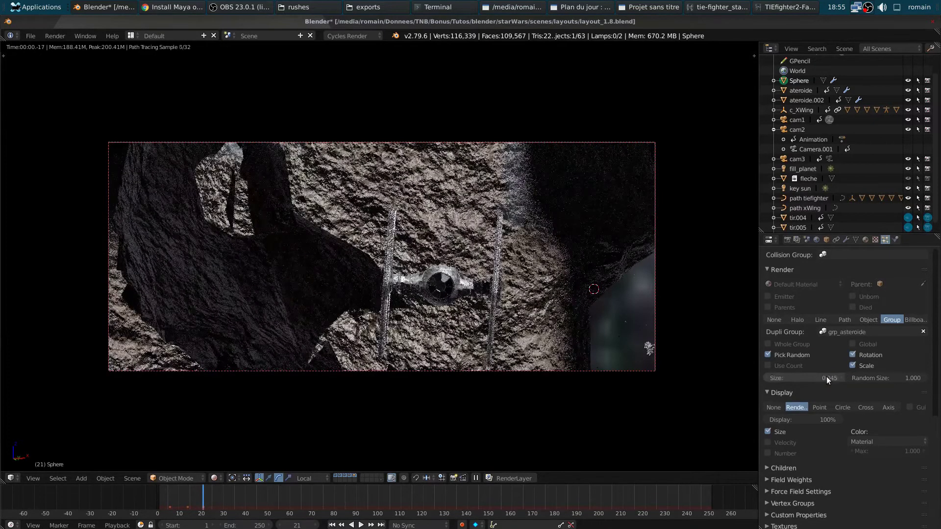
{"action": "double_click", "coordinate": [825, 377]}
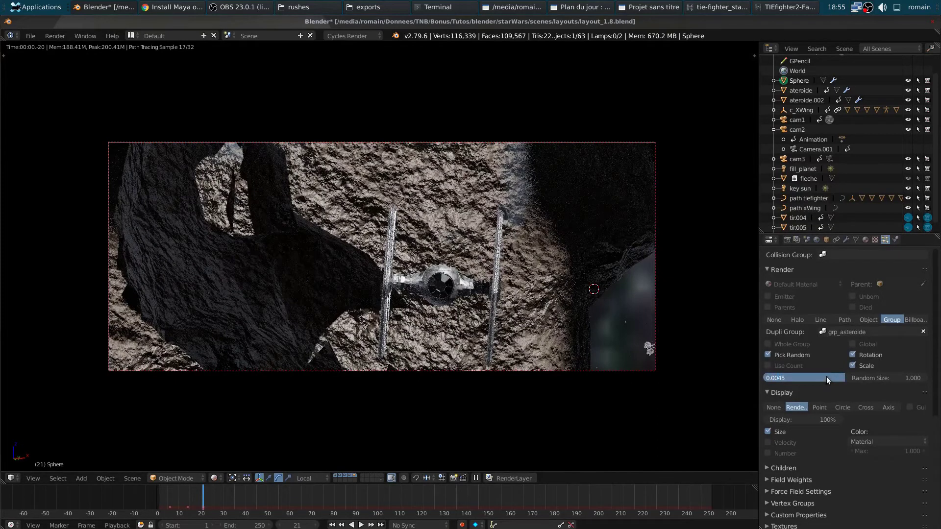
{"action": "key", "text": "Return"}
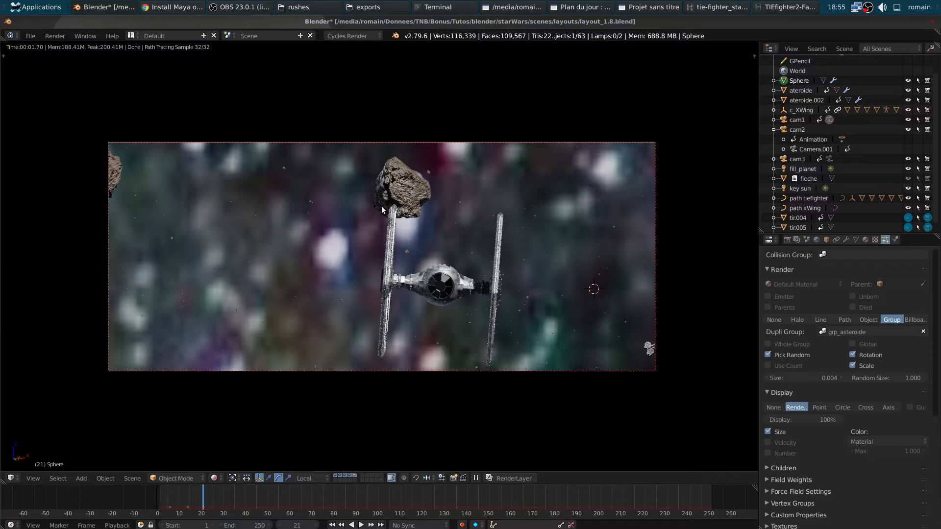
Step: Save over the file, preview frame 18 rendered, then return to solid shading and save
{"action": "key", "text": "ctrl+s"}
{"action": "left_click", "coordinate": [420, 254]}
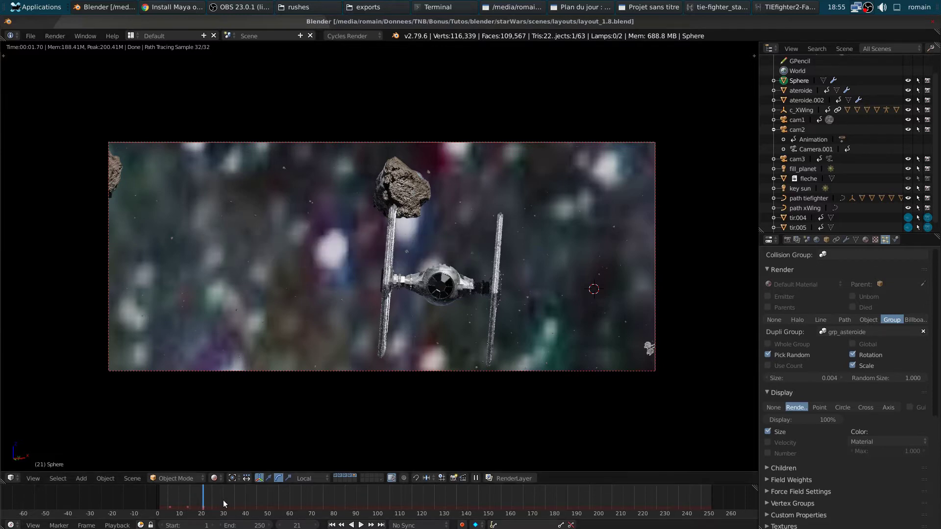
{"action": "left_click_drag", "start_coordinate": [208, 491], "coordinate": [233, 498]}
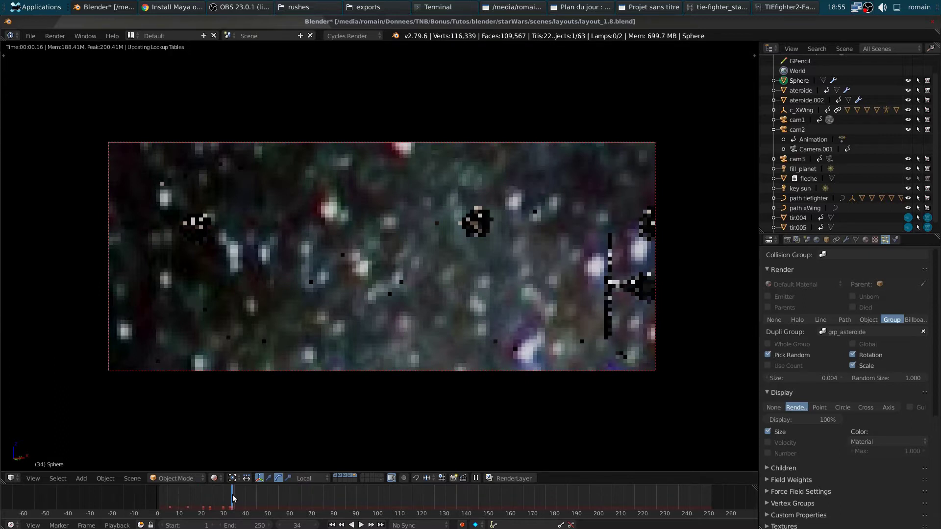
{"action": "key", "text": "ctrl+s"}
{"action": "left_click", "coordinate": [196, 493]}
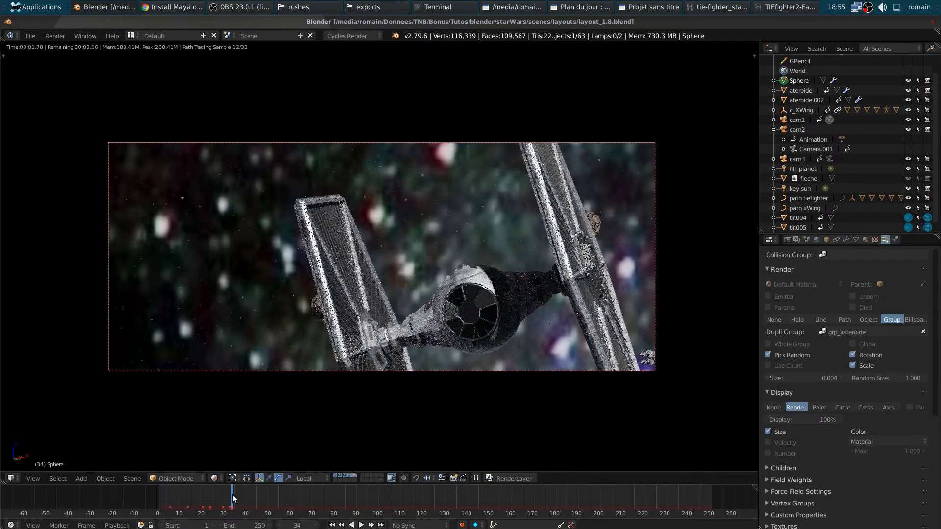
{"action": "left_click", "coordinate": [196, 493]}
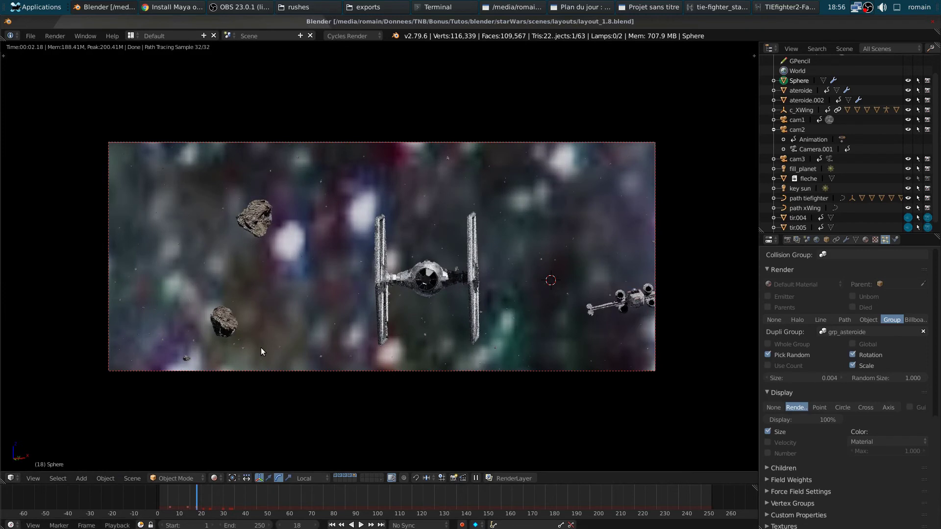
{"action": "key", "text": "shift+z"}
{"action": "key", "text": "ctrl+s"}
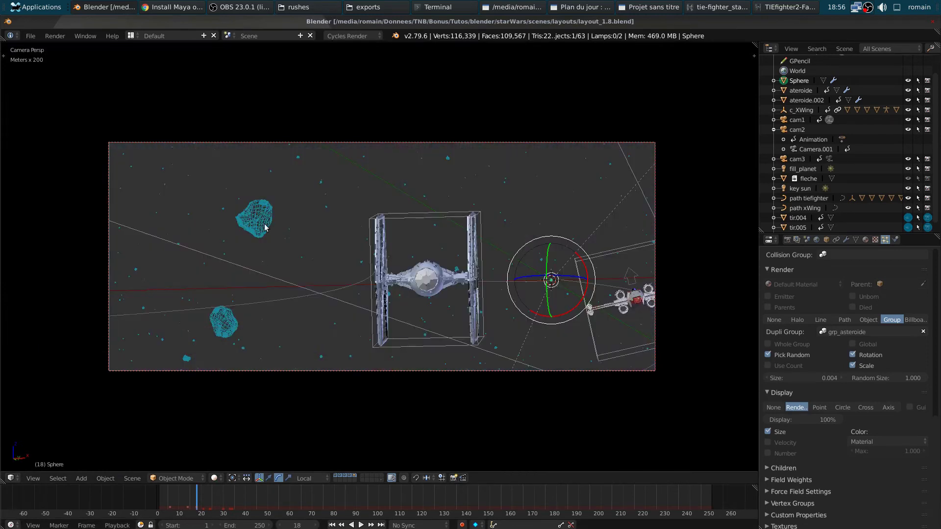
Step: Save over layout_1.8.blend and leave the camera view for a free view
{"action": "scroll", "coordinate": [774, 155], "scroll_direction": "down", "scroll_amount": 1}
{"action": "key", "text": "ctrl+s"}
{"action": "left_click", "coordinate": [775, 156]}
{"action": "key", "text": "KP_0"}
{"action": "key", "text": "ctrl+s"}
{"action": "left_click", "coordinate": [394, 291]}
Step: Make cam2 the active object and look through it
{"action": "mouse_move", "coordinate": [393, 291]}
{"action": "middle_mouse_down"}
{"action": "mouse_move", "coordinate": [407, 308]}
{"action": "mouse_move", "coordinate": [286, 317]}
{"action": "mouse_move", "coordinate": [388, 367]}
{"action": "mouse_move", "coordinate": [419, 406]}
{"action": "middle_mouse_up"}
{"action": "scroll", "coordinate": [419, 406], "scroll_direction": "up", "scroll_amount": 3}
{"action": "scroll", "coordinate": [419, 410], "scroll_direction": "up", "scroll_amount": 3}
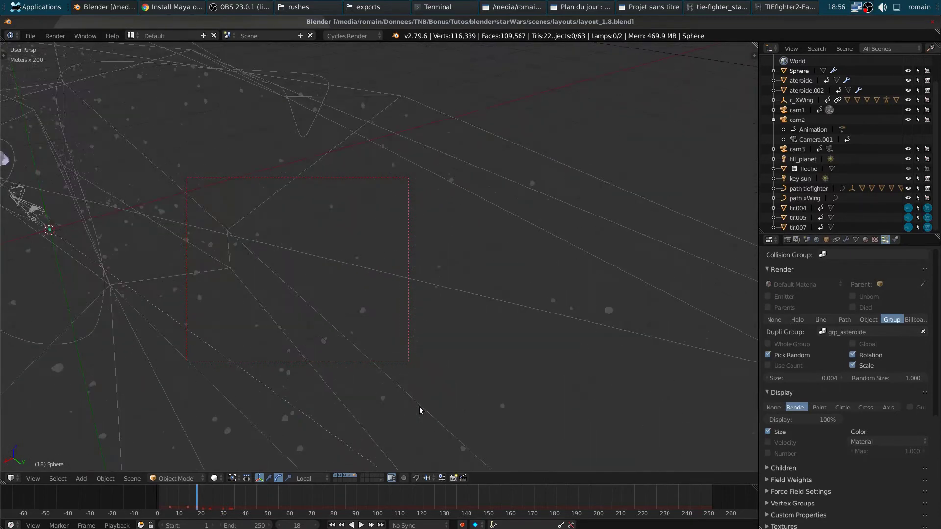
{"action": "scroll", "coordinate": [454, 296], "scroll_direction": "down", "scroll_amount": 2}
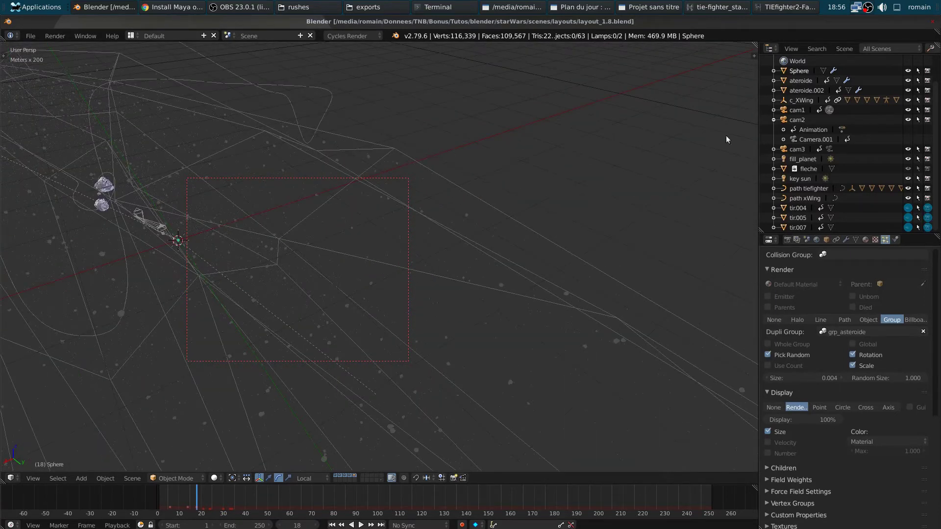
{"action": "left_click", "coordinate": [796, 120]}
{"action": "key", "text": "KP_0"}
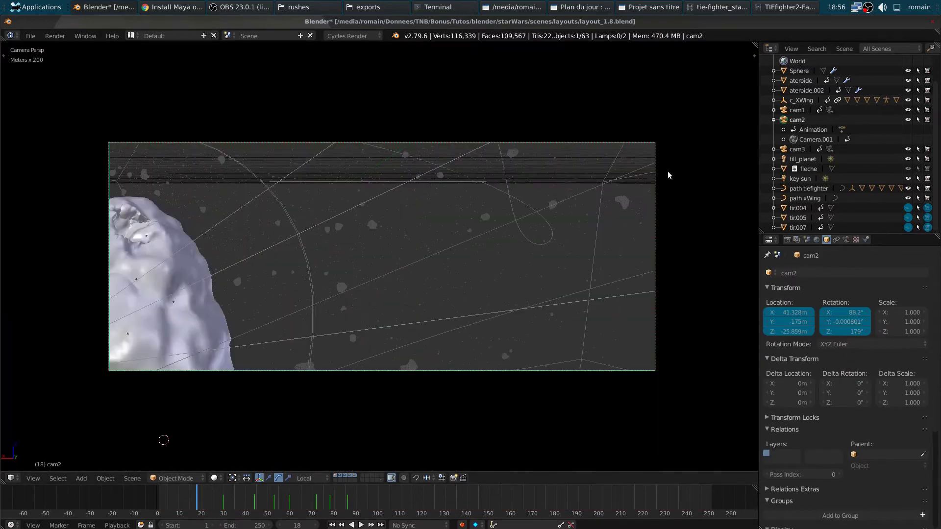
Step: Play the animation, stop at frame 42, and preview it fully rendered
{"action": "key", "text": "alt+a"}
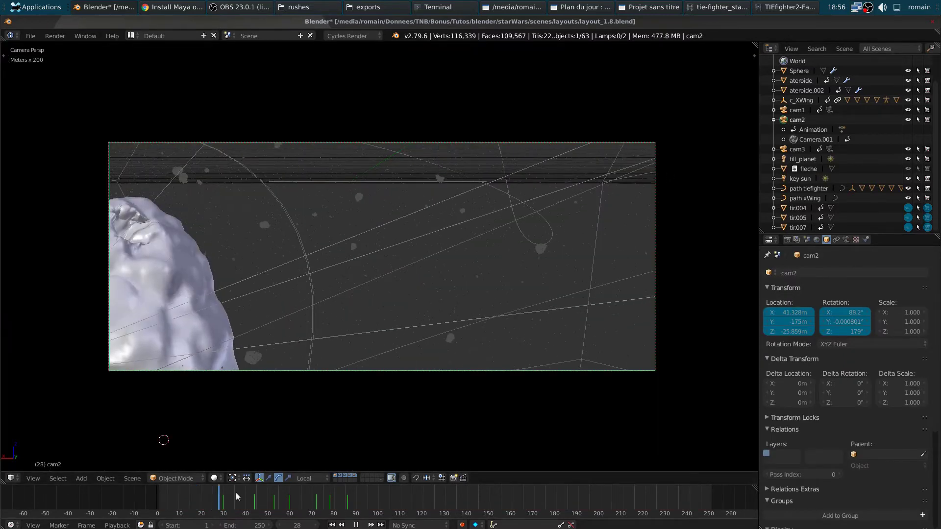
{"action": "left_click_drag", "start_coordinate": [271, 500], "coordinate": [250, 500]}
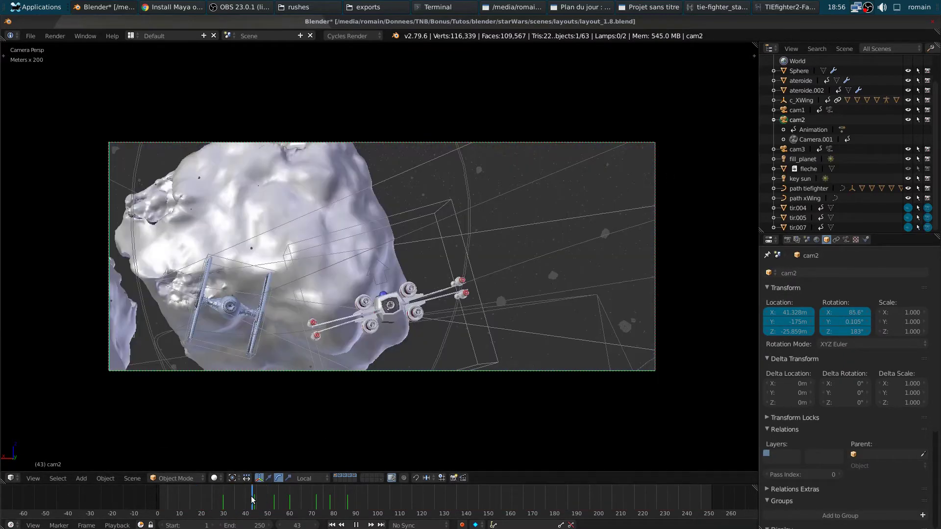
{"action": "key", "text": "Escape"}
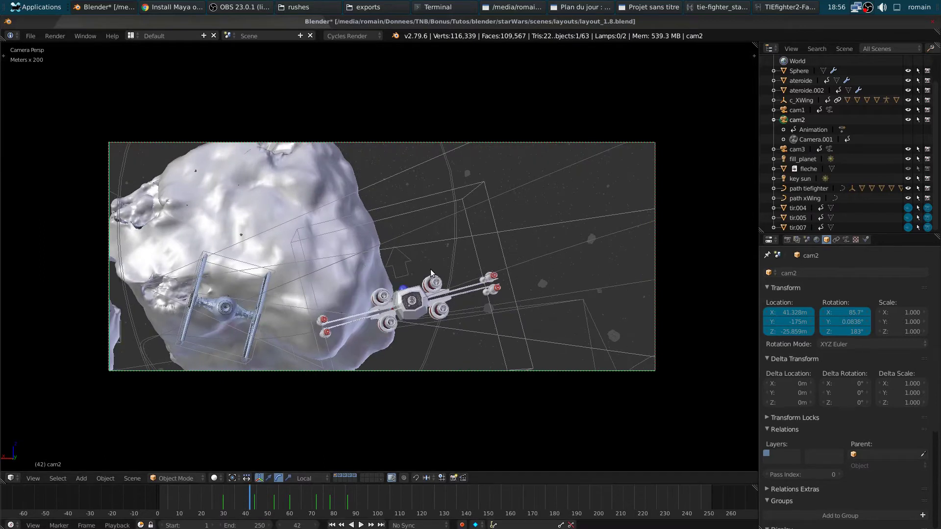
{"action": "key", "text": "shift+z"}
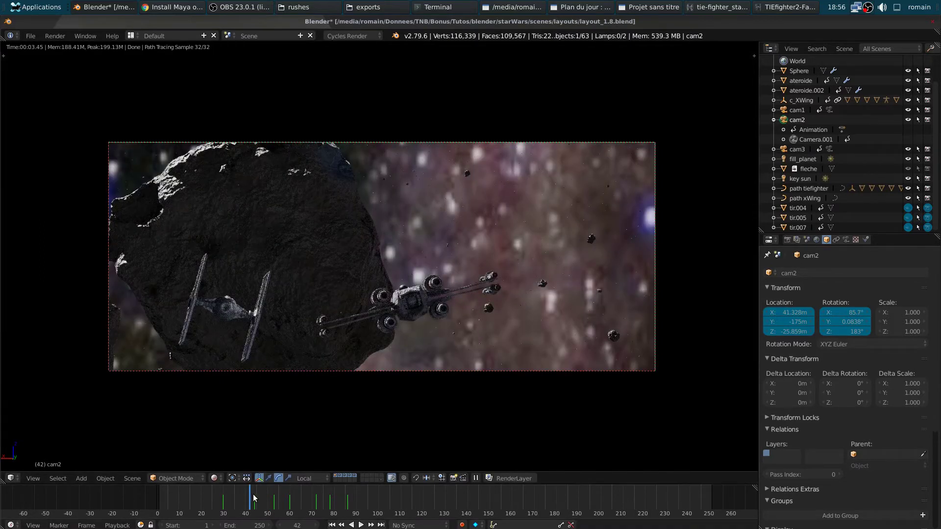
Step: Return to solid shading and save over layout_1.8.blend
{"action": "key", "text": "shift+z"}
{"action": "key", "text": "ctrl+s"}
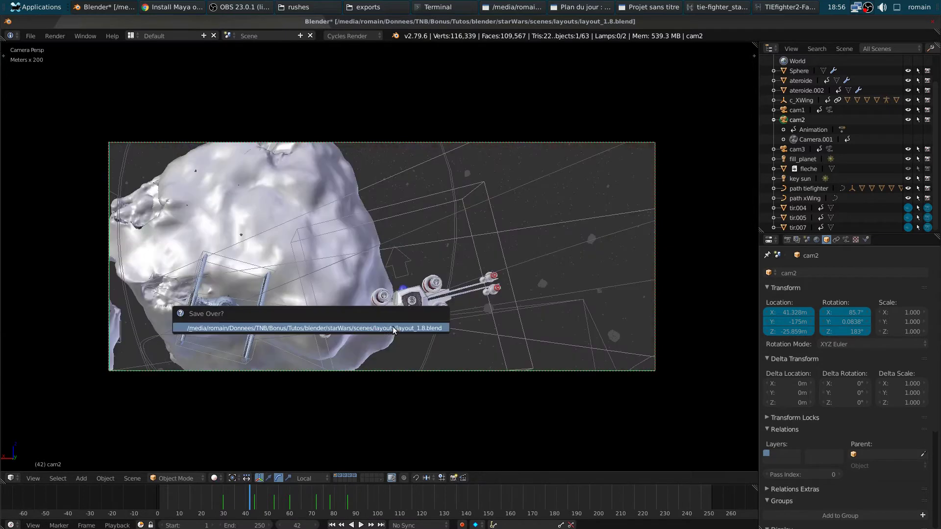
{"action": "left_click", "coordinate": [393, 326]}
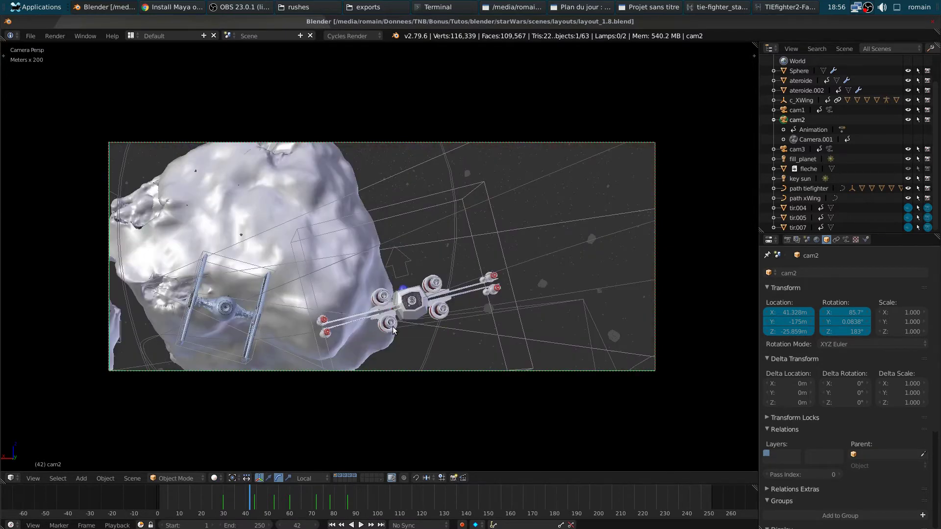
{"action": "key", "text": "ctrl+s"}
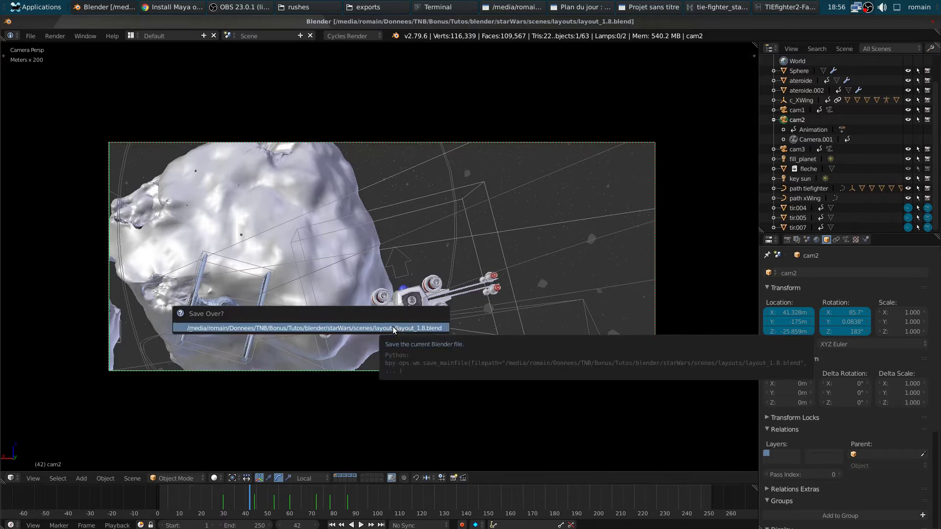
{"action": "left_click", "coordinate": [393, 326]}
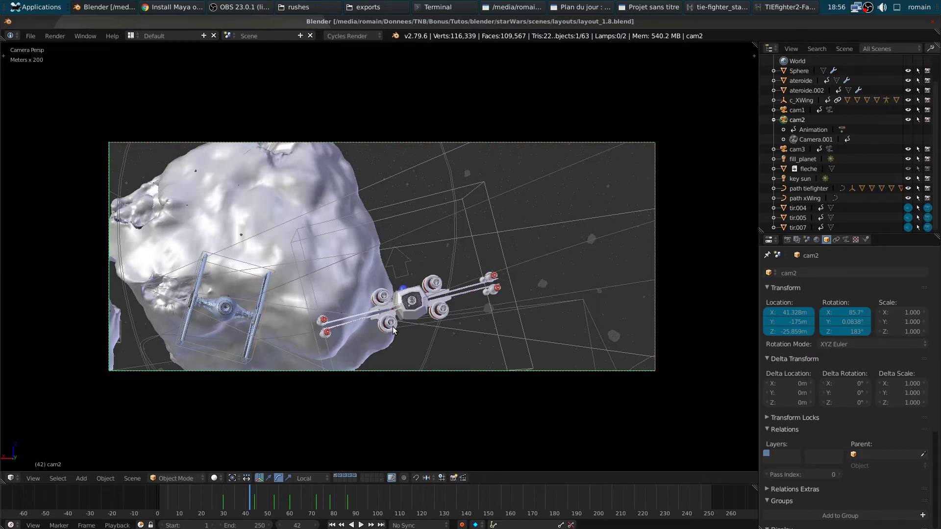
Step: Select the Sphere emitter, save, list groups in the outliner, and render frame 42
{"action": "right_click", "coordinate": [550, 281]}
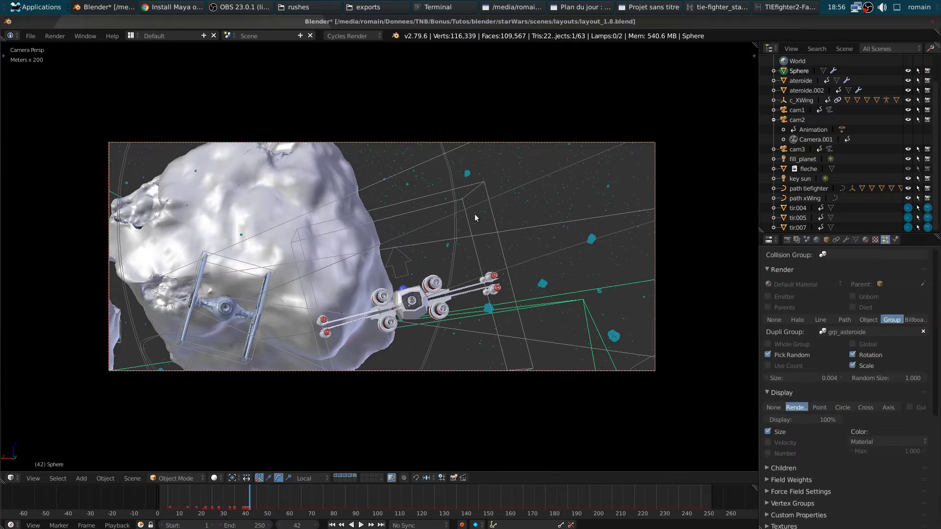
{"action": "key", "text": "ctrl+s"}
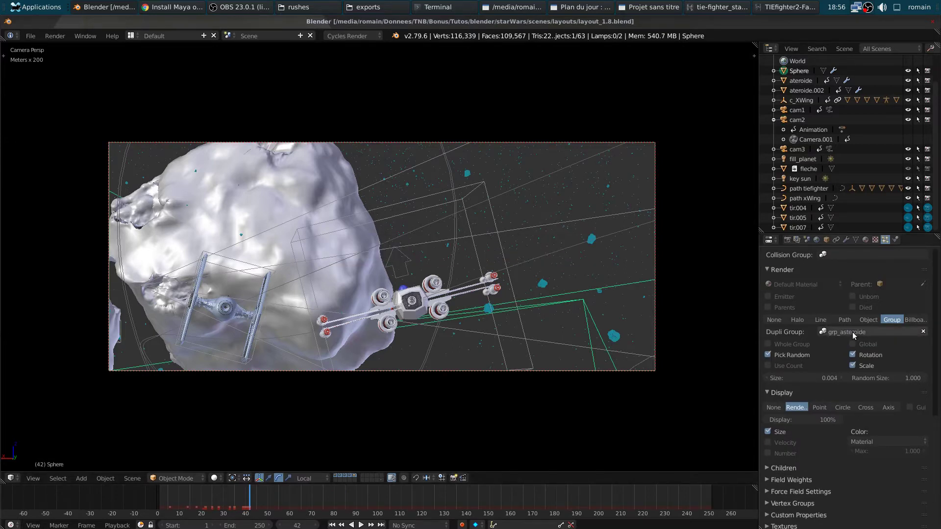
{"action": "left_click", "coordinate": [891, 48]}
{"action": "left_click", "coordinate": [875, 124]}
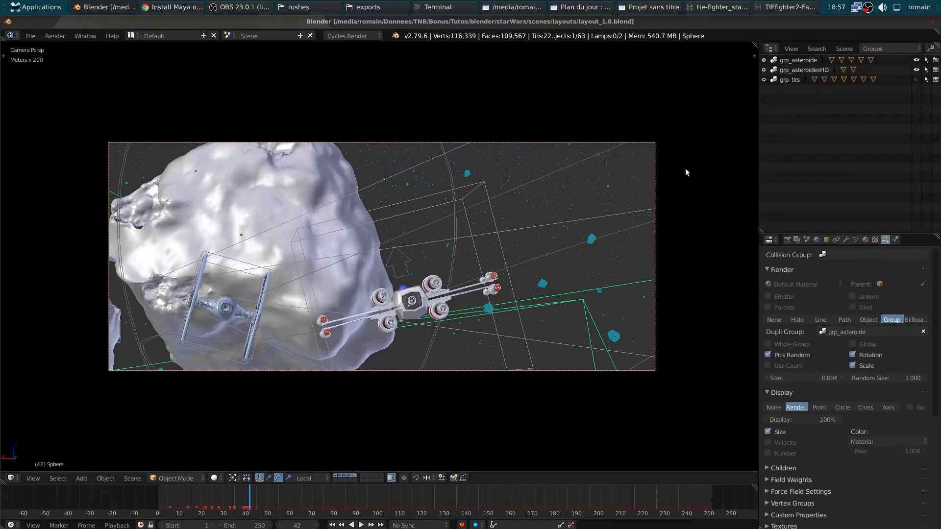
{"action": "key", "text": "F12"}
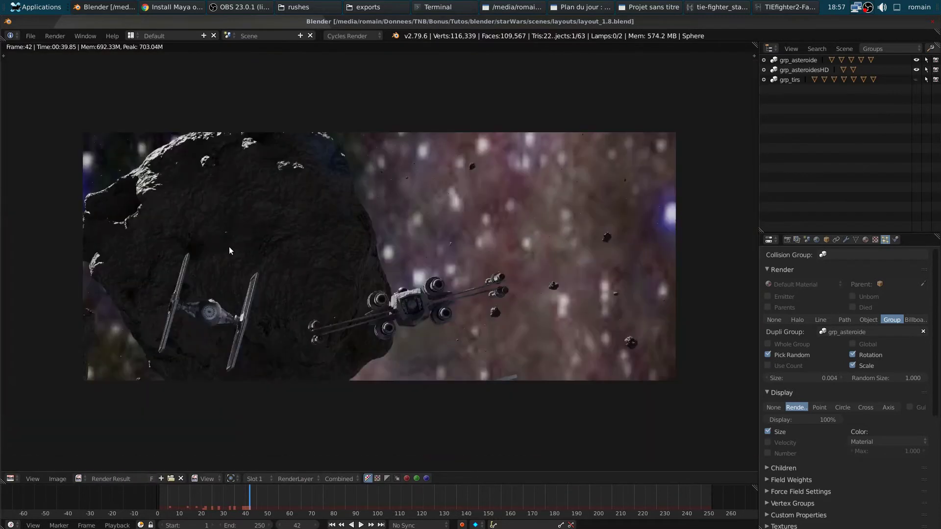
{"action": "key", "text": "Escape"}
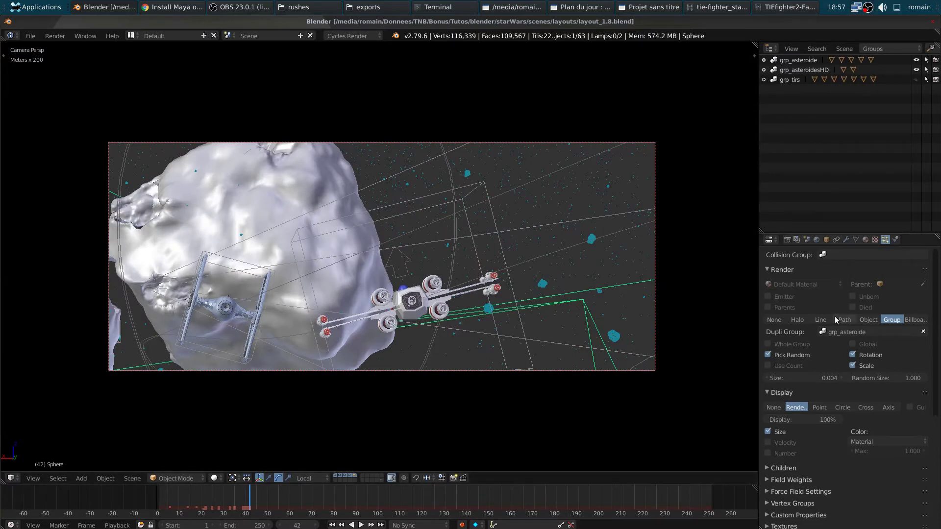
Step: Set the Cycles Performance tile size X and Y to 256
{"action": "left_click", "coordinate": [807, 242]}
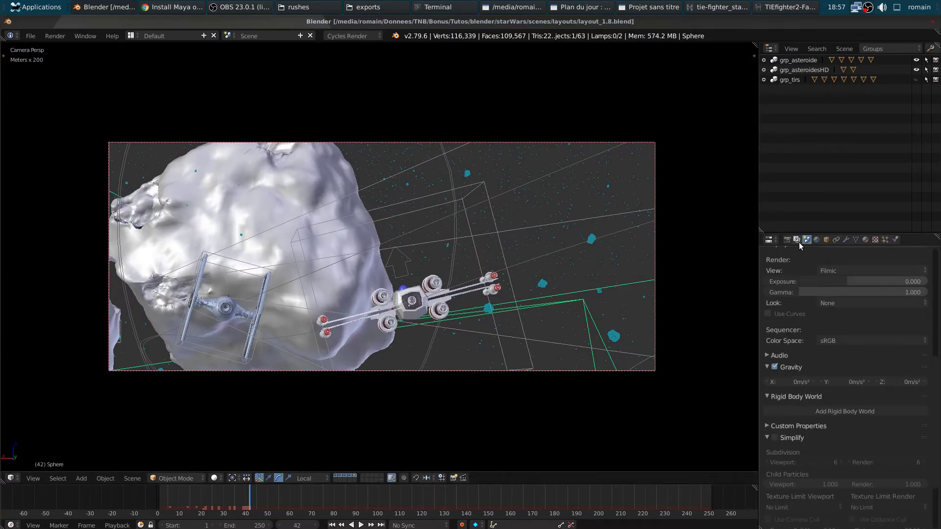
{"action": "left_click", "coordinate": [798, 241]}
{"action": "left_click", "coordinate": [786, 241]}
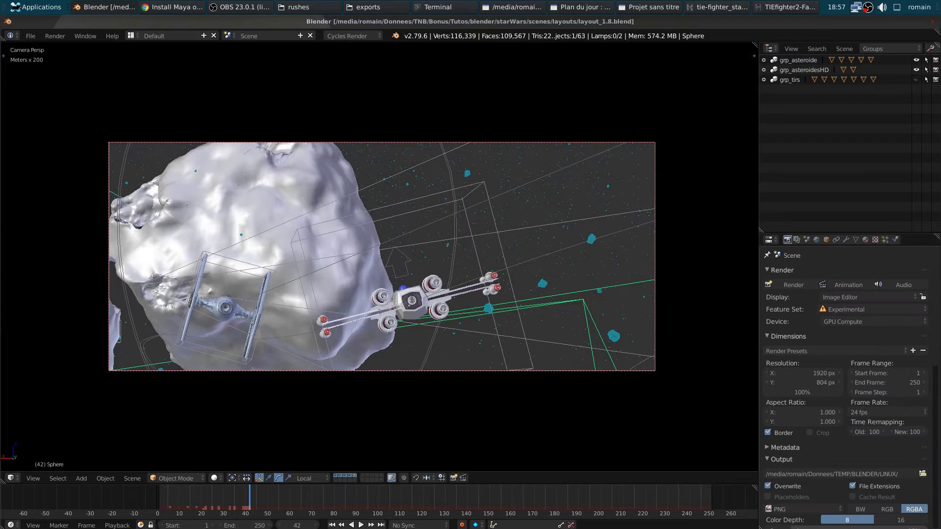
{"action": "left_click_drag", "start_coordinate": [937, 397], "coordinate": [934, 524]}
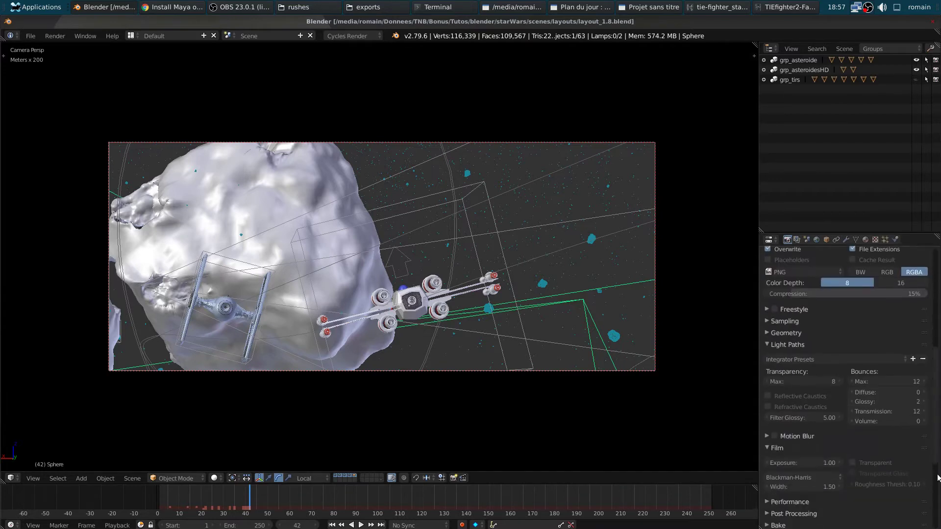
{"action": "left_click", "coordinate": [788, 347]}
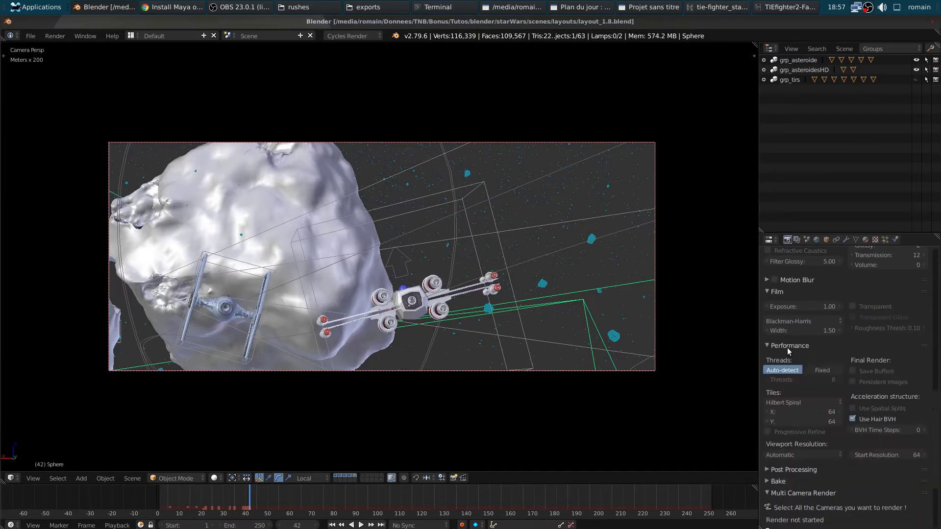
{"action": "left_click_drag", "start_coordinate": [831, 415], "coordinate": [831, 423]}
{"action": "type", "text": "256"}
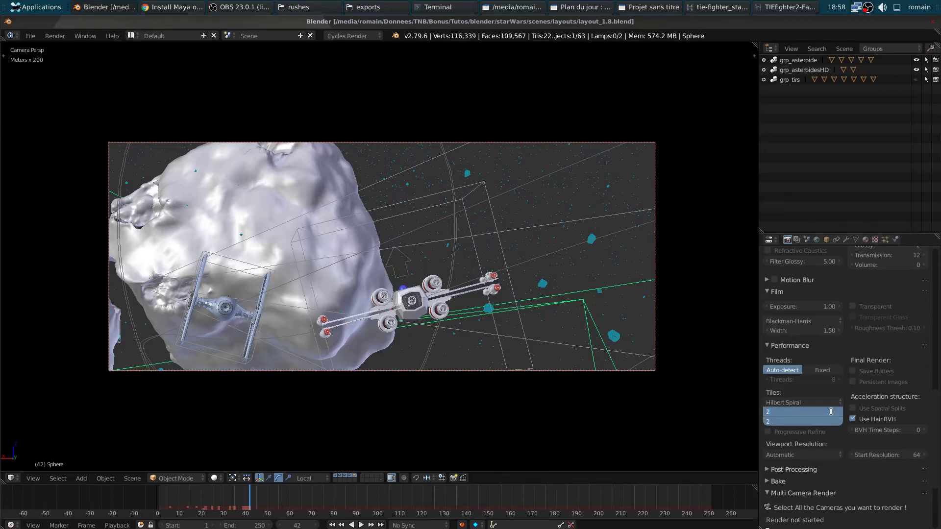
{"action": "key", "text": "Return"}
Step: Save over the file and select the X-wing body
{"action": "key", "text": "ctrl+s"}
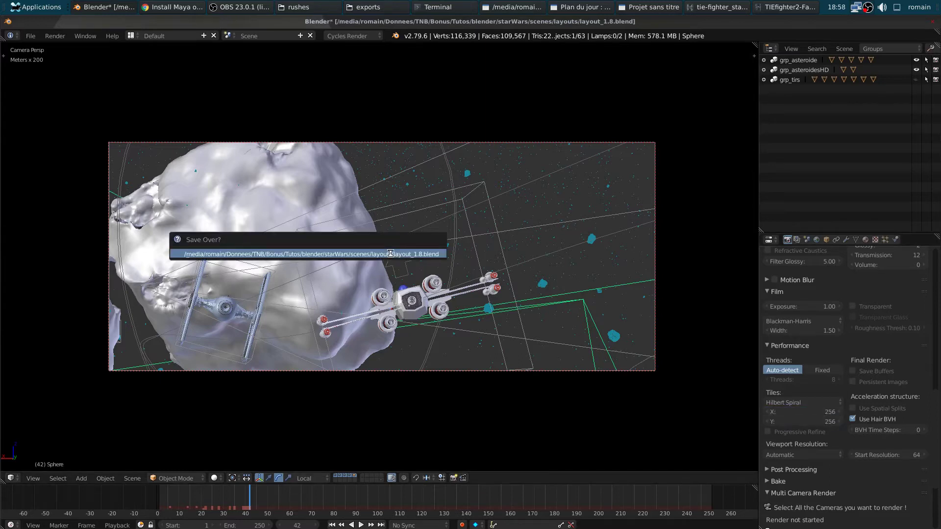
{"action": "left_click", "coordinate": [390, 256]}
{"action": "right_click", "coordinate": [411, 299]}
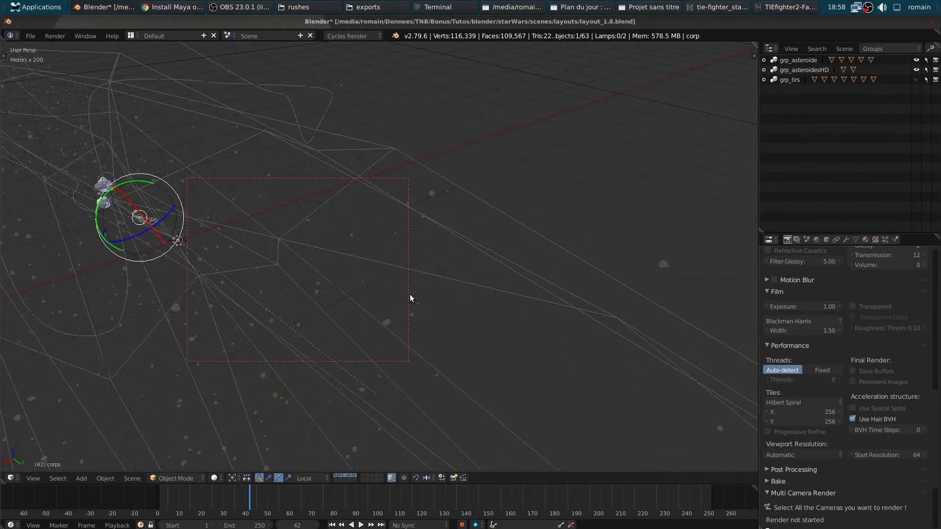
Step: Frame the X-wing, show its modifiers, and select its engines and cannons
{"action": "key", "text": "KP_Decimal"}
{"action": "mouse_move", "coordinate": [408, 295]}
{"action": "middle_mouse_down"}
{"action": "mouse_move", "coordinate": [289, 316]}
{"action": "mouse_move", "coordinate": [206, 310]}
{"action": "mouse_move", "coordinate": [304, 234]}
{"action": "mouse_move", "coordinate": [369, 295]}
{"action": "mouse_move", "coordinate": [289, 301]}
{"action": "mouse_move", "coordinate": [874, 291]}
{"action": "middle_mouse_up"}
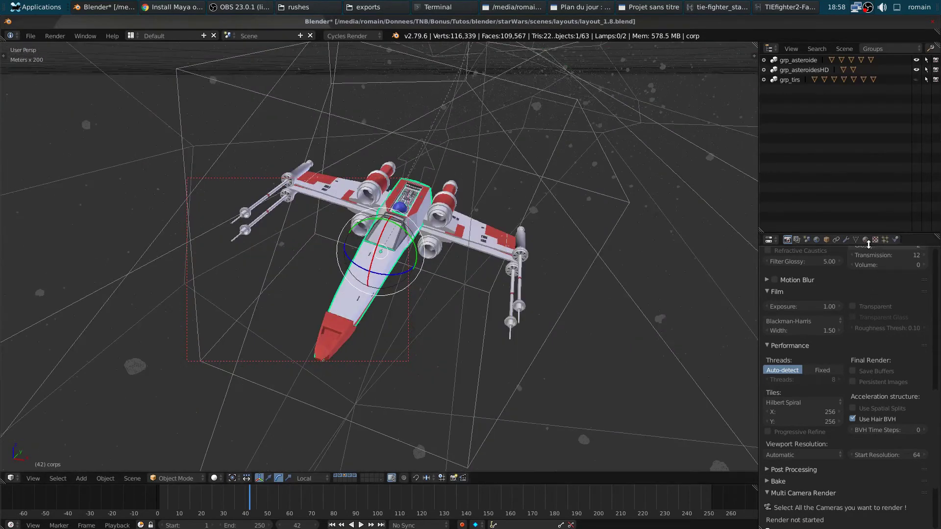
{"action": "left_click", "coordinate": [846, 239]}
{"action": "mouse_move", "coordinate": [539, 274]}
{"action": "middle_mouse_down"}
{"action": "mouse_move", "coordinate": [440, 259]}
{"action": "mouse_move", "coordinate": [461, 240]}
{"action": "middle_mouse_up"}
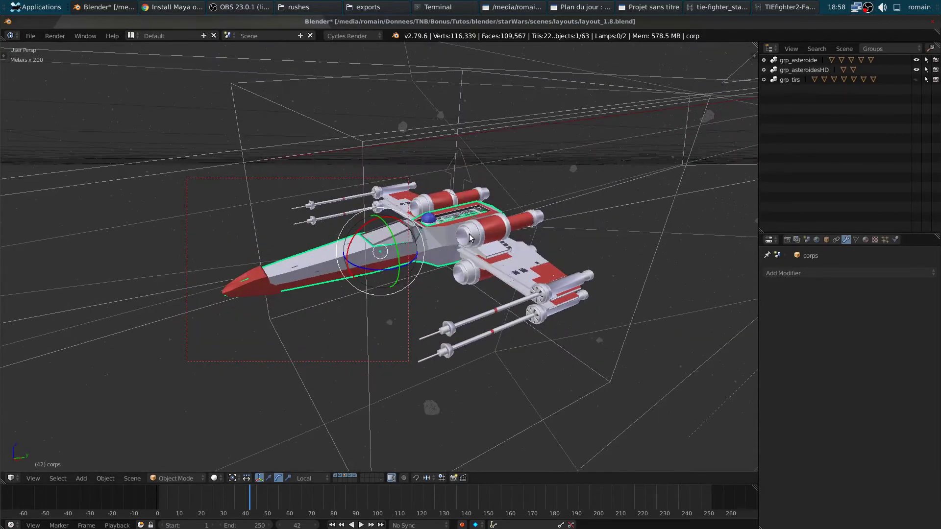
{"action": "right_click", "coordinate": [461, 240]}
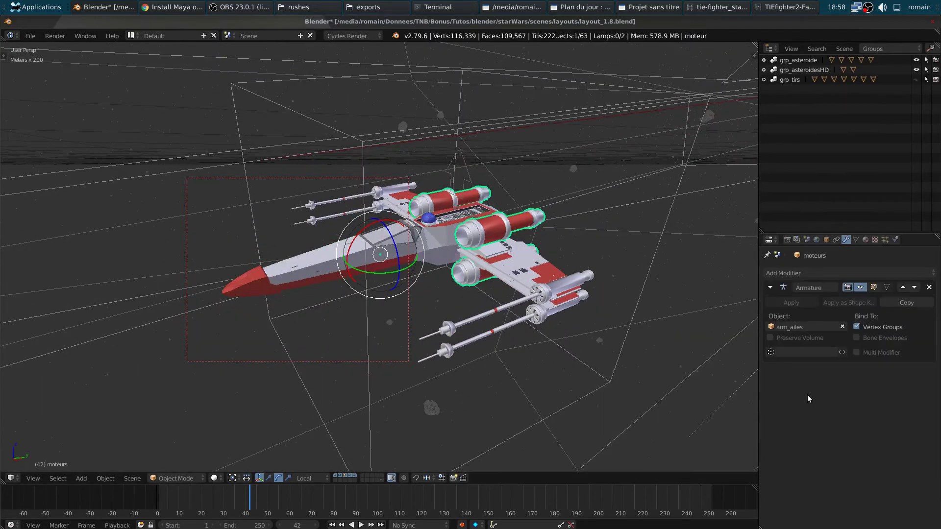
{"action": "right_click", "coordinate": [574, 293]}
{"action": "mouse_move", "coordinate": [423, 280]}
{"action": "middle_mouse_down"}
{"action": "mouse_move", "coordinate": [483, 281]}
{"action": "mouse_move", "coordinate": [339, 295]}
{"action": "middle_mouse_up"}
Step: Add the engines, CircleArriere, R2D2 and nose parts to the selection
{"action": "right_click", "coordinate": [524, 343], "text": "shift"}
{"action": "middle_click_drag", "start_coordinate": [551, 343], "coordinate": [460, 334]}
{"action": "mouse_move", "coordinate": [448, 322]}
{"action": "middle_mouse_down"}
{"action": "mouse_move", "coordinate": [466, 324]}
{"action": "mouse_move", "coordinate": [454, 310]}
{"action": "mouse_move", "coordinate": [451, 368]}
{"action": "mouse_move", "coordinate": [497, 387]}
{"action": "mouse_move", "coordinate": [601, 370]}
{"action": "mouse_move", "coordinate": [472, 320]}
{"action": "middle_mouse_up"}
{"action": "right_click", "coordinate": [430, 272]}
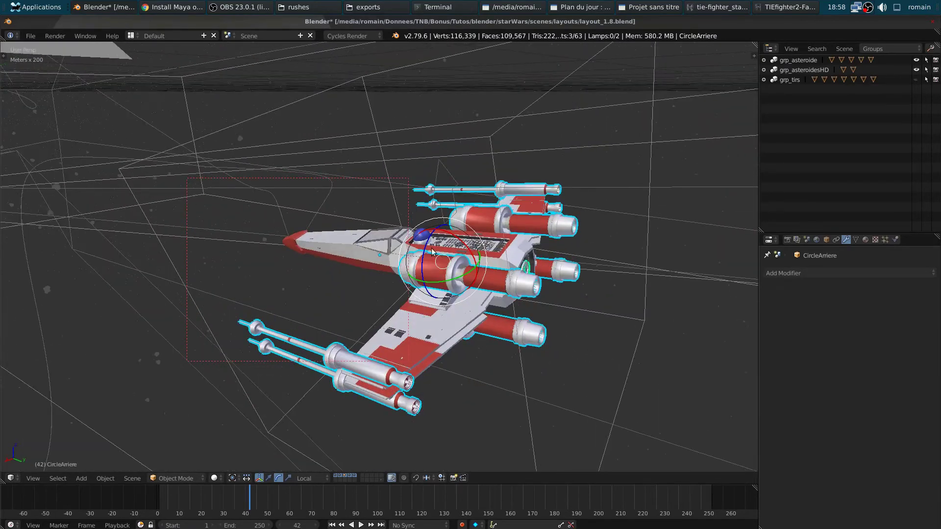
{"action": "key", "text": "ctrl+space"}
{"action": "right_click", "coordinate": [422, 235]}
{"action": "mouse_move", "coordinate": [441, 262]}
{"action": "middle_mouse_down"}
{"action": "mouse_move", "coordinate": [409, 330]}
{"action": "mouse_move", "coordinate": [569, 253]}
{"action": "mouse_move", "coordinate": [356, 314]}
{"action": "middle_mouse_up"}
{"action": "right_click", "coordinate": [334, 312], "text": "shift"}
{"action": "mouse_move", "coordinate": [392, 346]}
{"action": "middle_mouse_down"}
{"action": "mouse_move", "coordinate": [336, 300]}
{"action": "mouse_move", "coordinate": [268, 296]}
{"action": "mouse_move", "coordinate": [225, 345]}
{"action": "middle_mouse_up"}
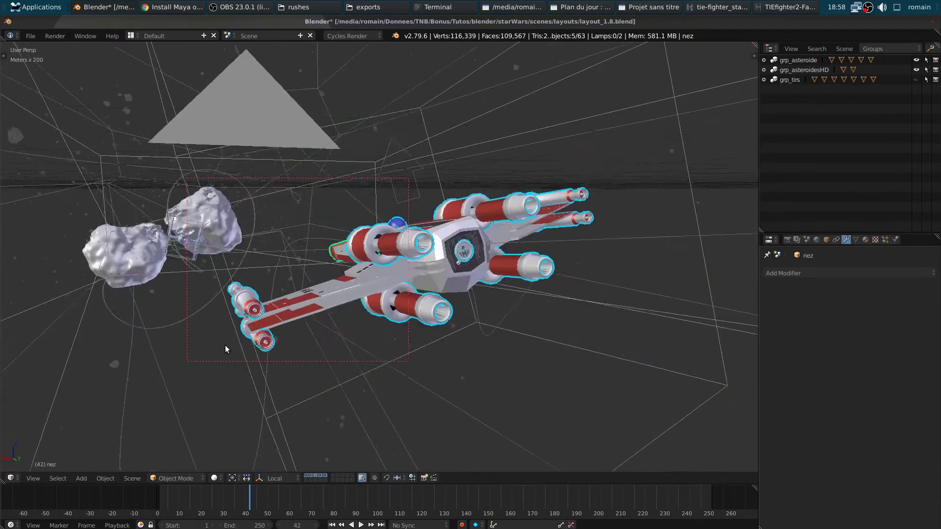
Step: Save, then give the nez part a level-2 Subdivision Surface
{"action": "key", "text": "ctrl+s"}
{"action": "left_click", "coordinate": [217, 355]}
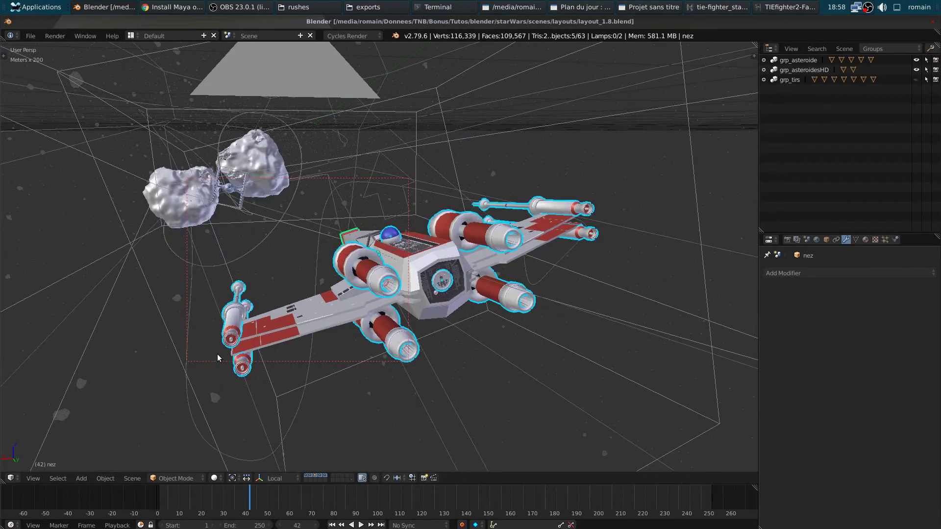
{"action": "key", "text": "ctrl+2"}
{"action": "mouse_move", "coordinate": [383, 360]}
{"action": "middle_mouse_down"}
{"action": "mouse_move", "coordinate": [324, 378]}
{"action": "mouse_move", "coordinate": [354, 364]}
{"action": "mouse_move", "coordinate": [404, 394]}
{"action": "mouse_move", "coordinate": [402, 335]}
{"action": "middle_mouse_up"}
Step: Save over the file, look through the scene camera, and render the frame
{"action": "key", "text": "ctrl+s"}
{"action": "left_click", "coordinate": [324, 375]}
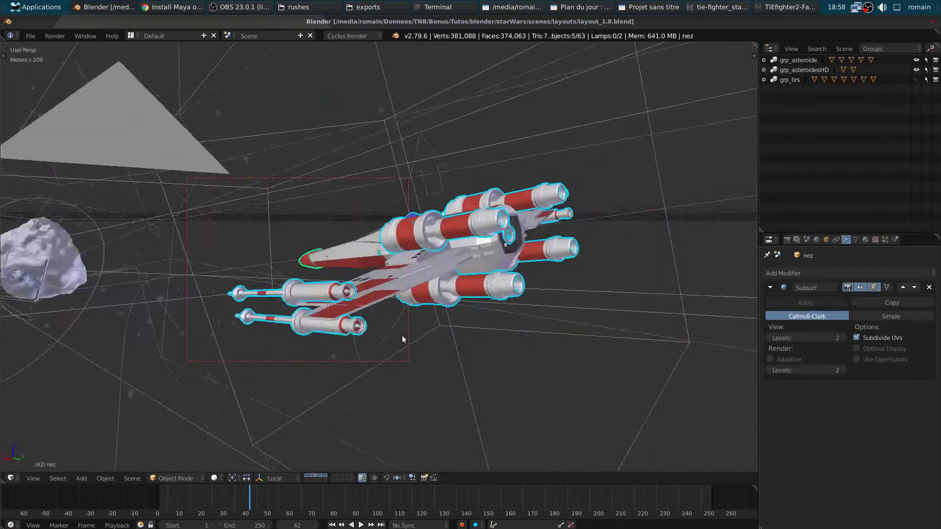
{"action": "key", "text": "ctrl+s"}
{"action": "left_click", "coordinate": [401, 336]}
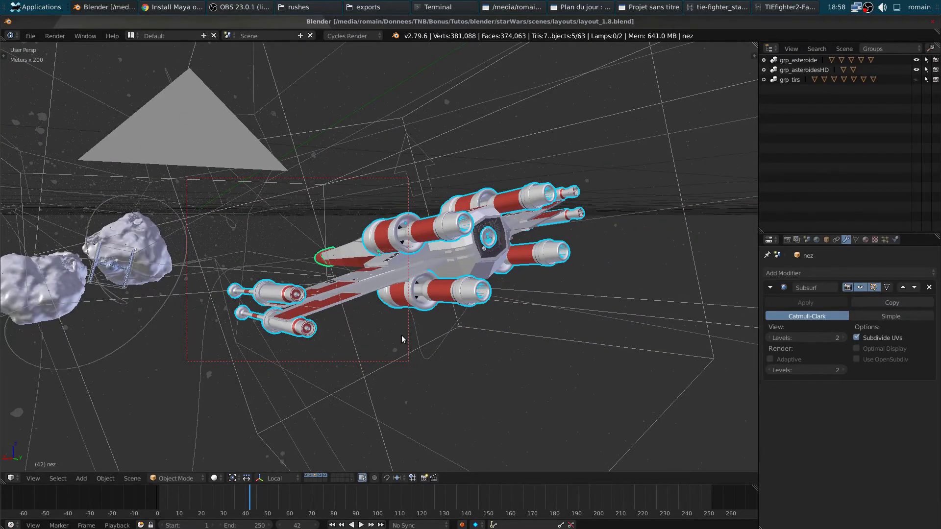
{"action": "key", "text": "KP_0"}
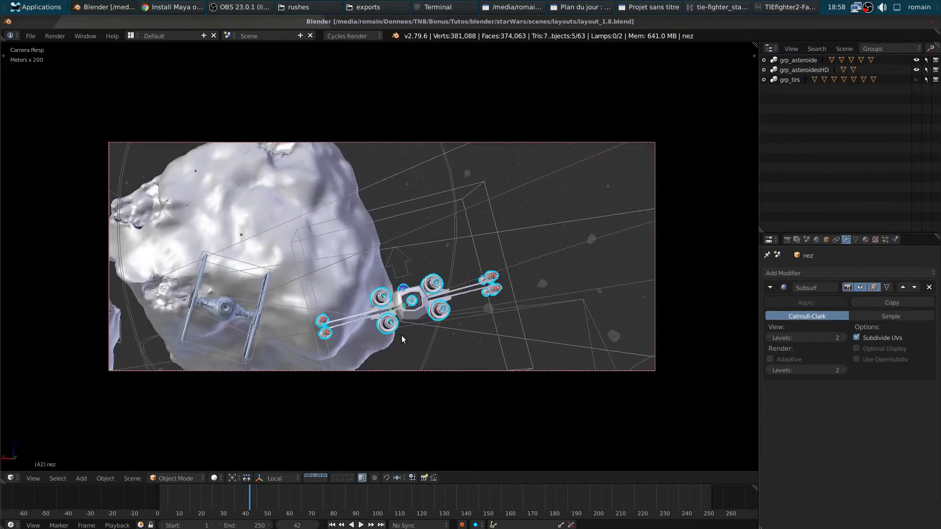
{"action": "key", "text": "F12"}
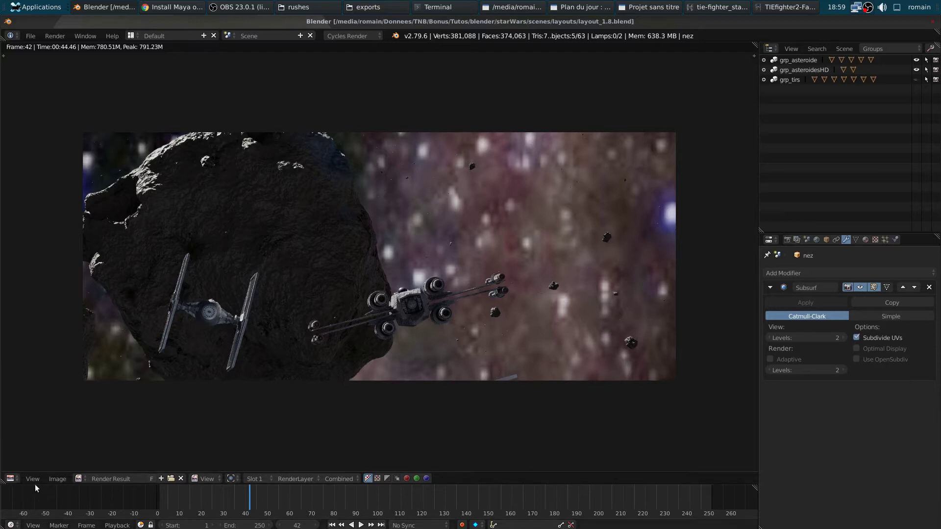
{"action": "left_click", "coordinate": [10, 478]}
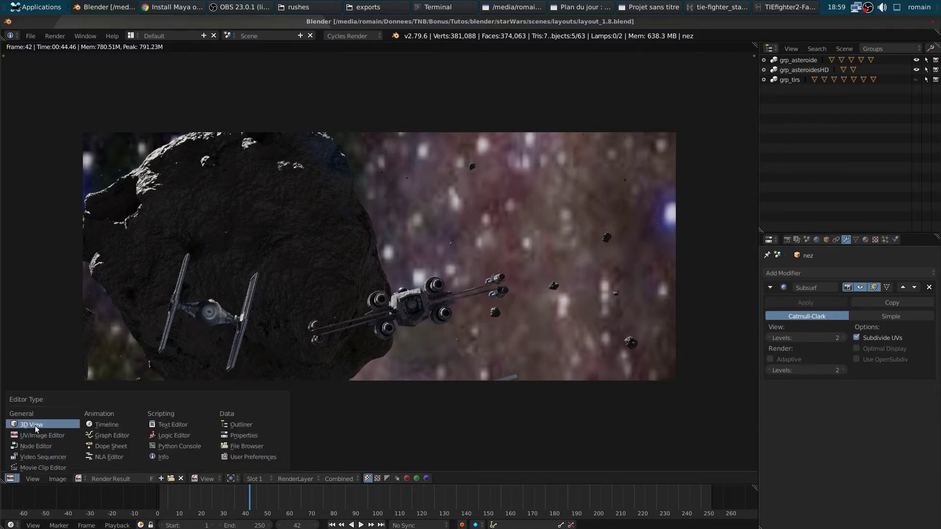
{"action": "left_click", "coordinate": [30, 425]}
{"action": "key", "text": "space"}
{"action": "key", "text": "Return"}
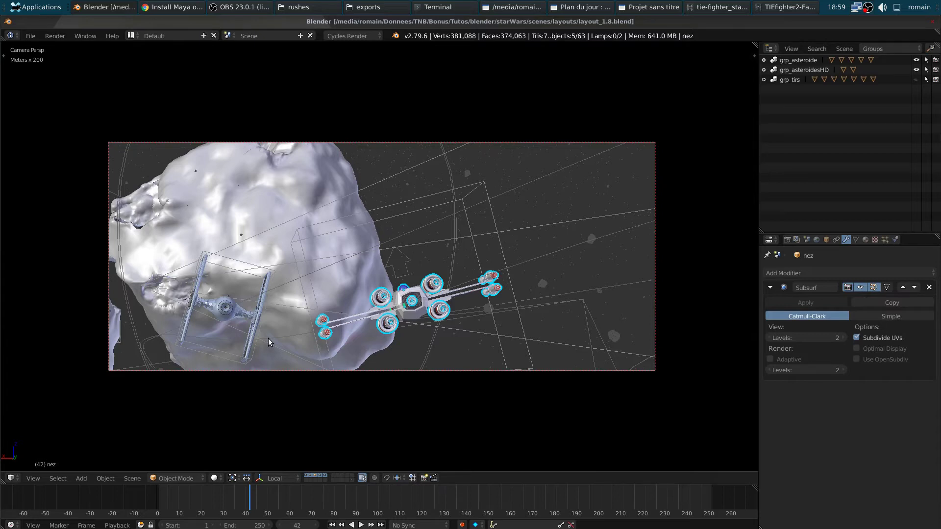
{"action": "key", "text": "ctrl+s"}
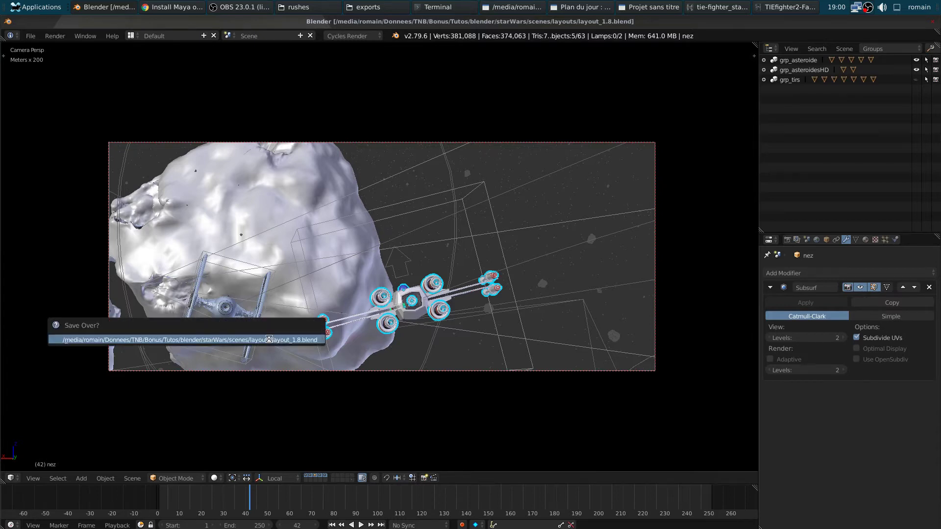
{"action": "left_click", "coordinate": [269, 339]}
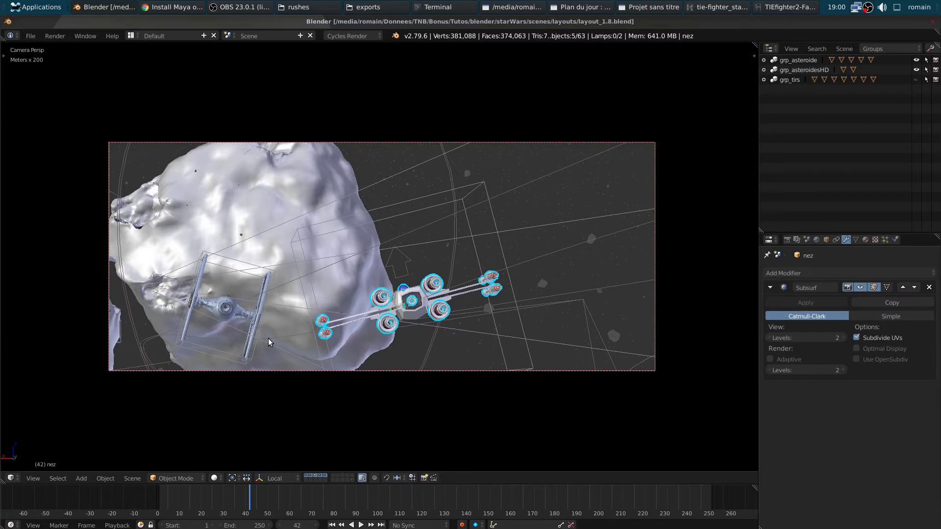
{"action": "key", "text": "ctrl+s"}
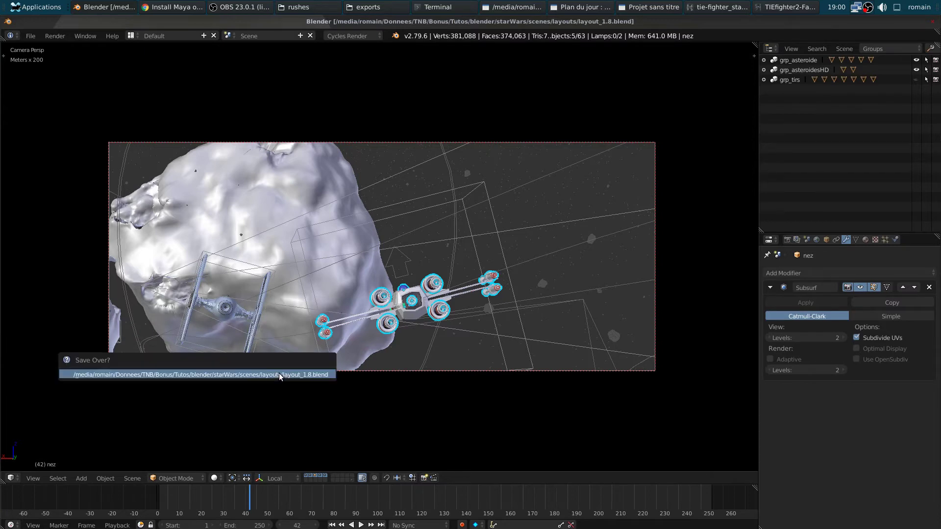
{"action": "left_click", "coordinate": [279, 374]}
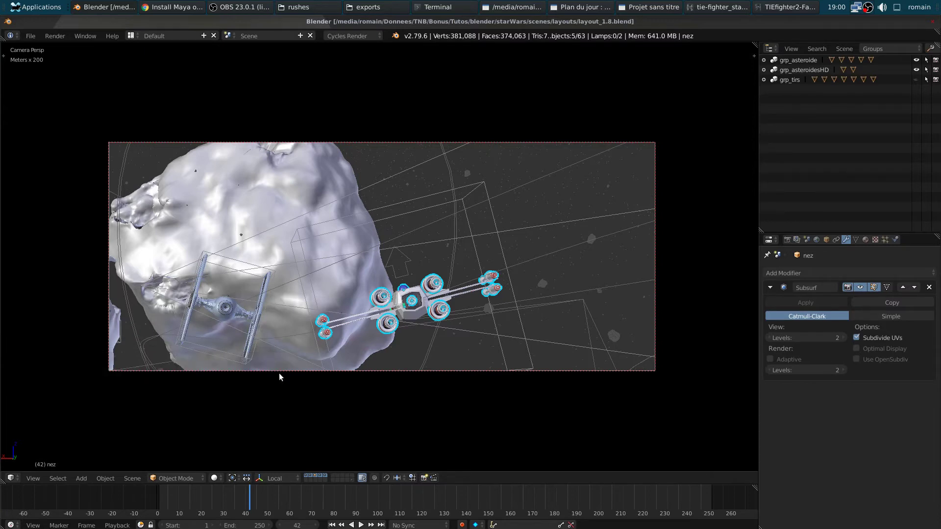
Step: Select cam2, enable the viewport depth-of-field preview, and raise its focus distance
{"action": "right_click", "coordinate": [280, 371]}
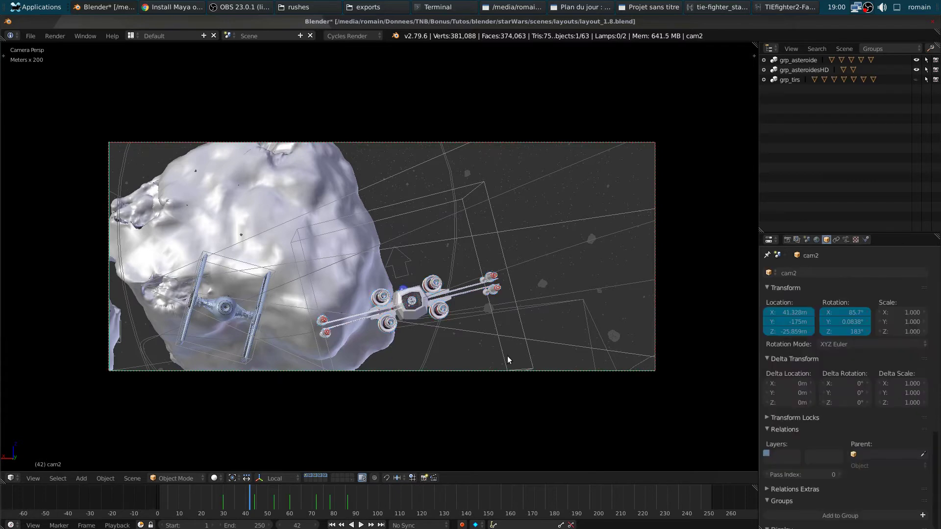
{"action": "key", "text": "n"}
{"action": "left_click", "coordinate": [710, 305]}
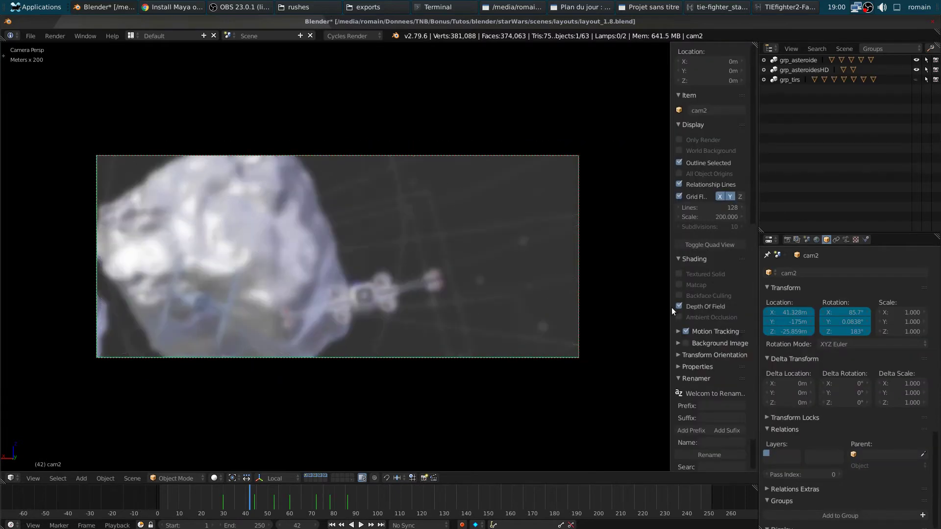
{"action": "left_click", "coordinate": [845, 241]}
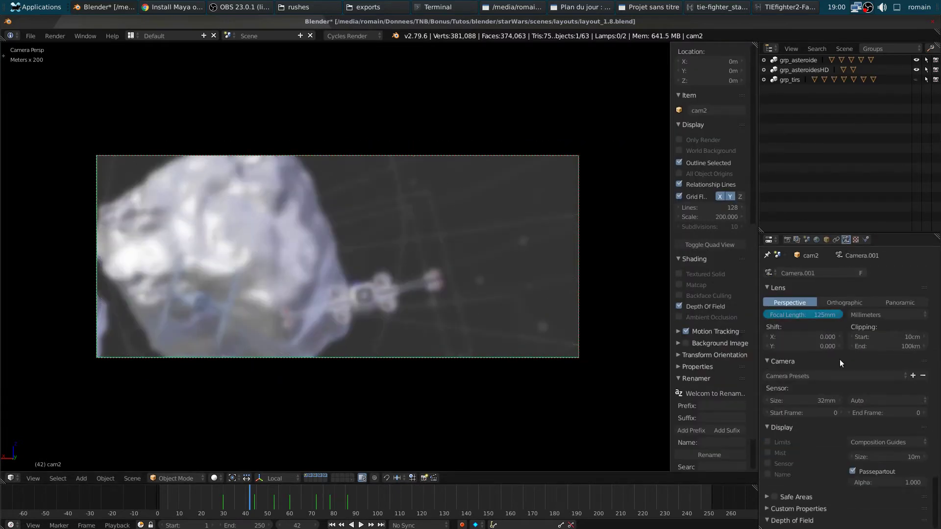
{"action": "scroll", "coordinate": [826, 451], "scroll_direction": "down", "scroll_amount": 3}
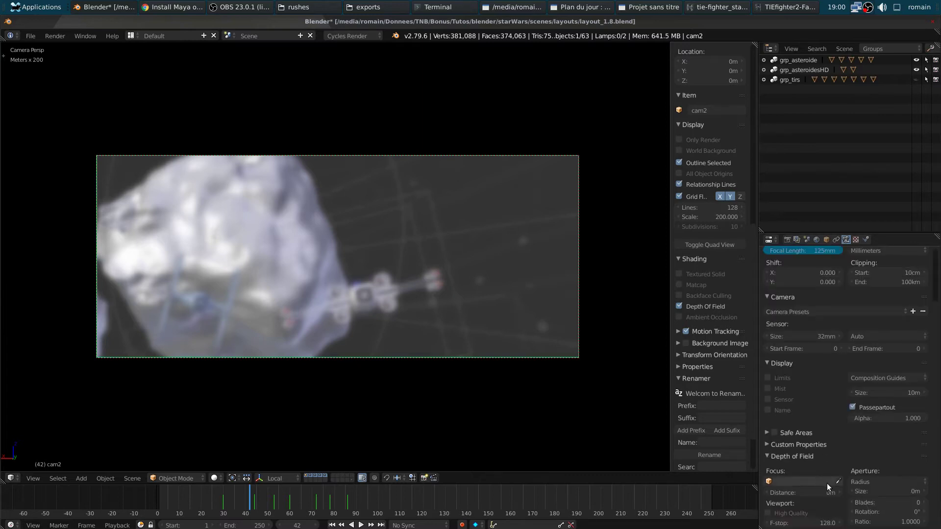
{"action": "mouse_move", "coordinate": [795, 492]}
{"action": "left_mouse_down"}
{"action": "mouse_move", "coordinate": [833, 493]}
{"action": "mouse_move", "coordinate": [796, 492]}
{"action": "left_mouse_up"}
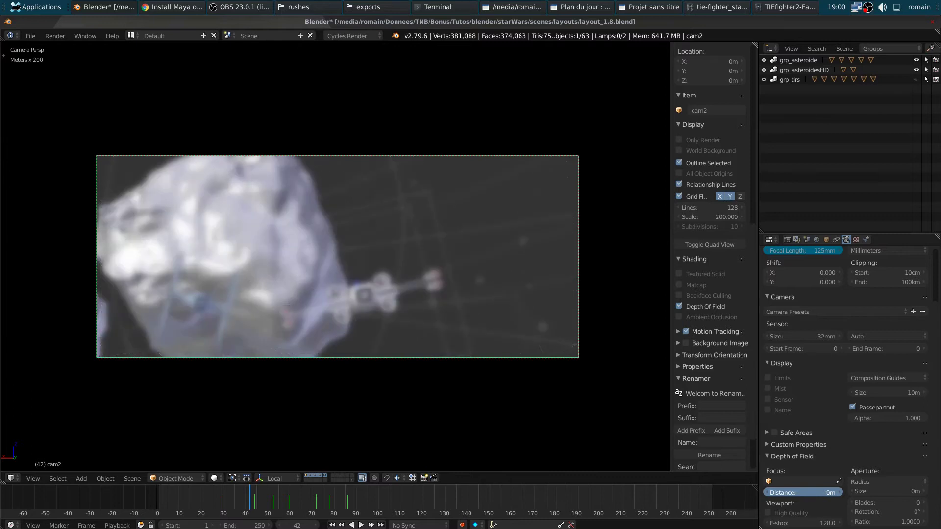
Step: Set cam2's F-stop to 1.8, after first trying 2
{"action": "left_click", "coordinate": [804, 522]}
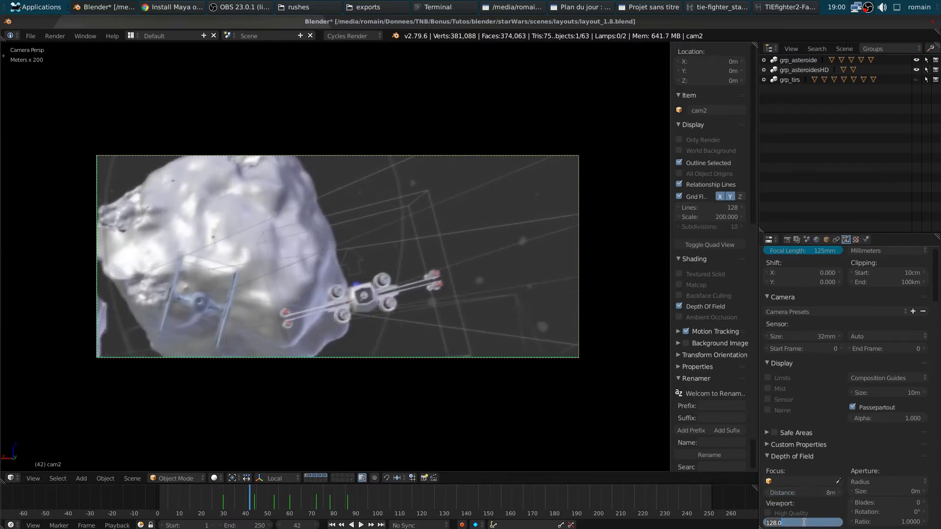
{"action": "type", "text": "2"}
{"action": "key", "text": "Return"}
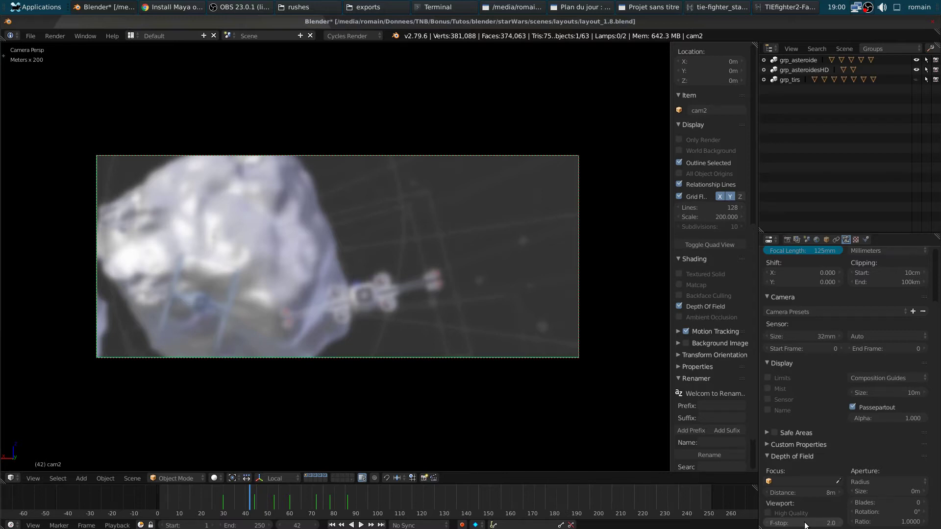
{"action": "left_click", "coordinate": [805, 523]}
{"action": "type", "text": "1.8"}
{"action": "key", "text": "Return"}
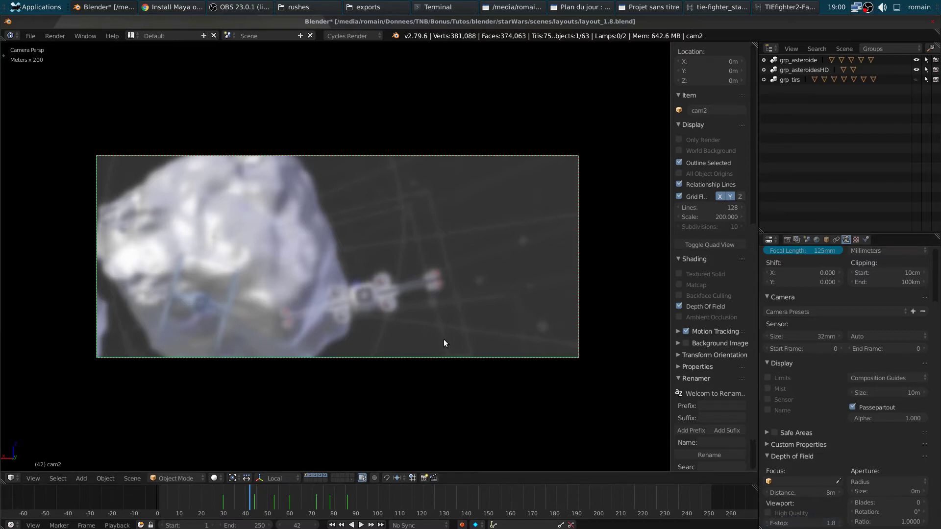
Step: Set the focus distance to 48 m, keyframe it at frame 42, and play
{"action": "mouse_move", "coordinate": [803, 492]}
{"action": "left_mouse_down"}
{"action": "mouse_move", "coordinate": [838, 492]}
{"action": "mouse_move", "coordinate": [765, 491]}
{"action": "left_mouse_up"}
{"action": "key", "text": "i"}
{"action": "key", "text": "alt+a"}
{"action": "left_click", "coordinate": [229, 498]}
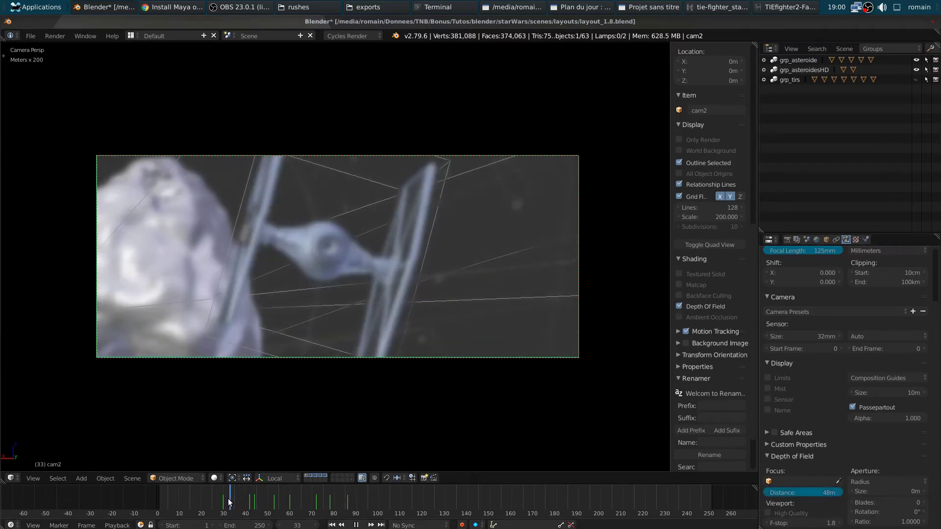
Step: Focus cam2 at 30 m, then 69 m at frame 38, save, and preview rendered
{"action": "key", "text": "alt+a"}
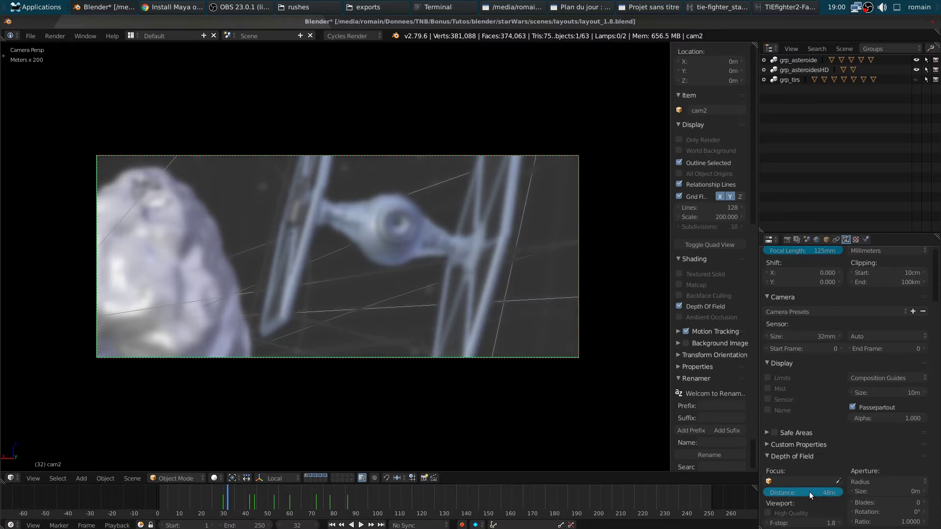
{"action": "left_click_drag", "start_coordinate": [809, 492], "coordinate": [788, 492]}
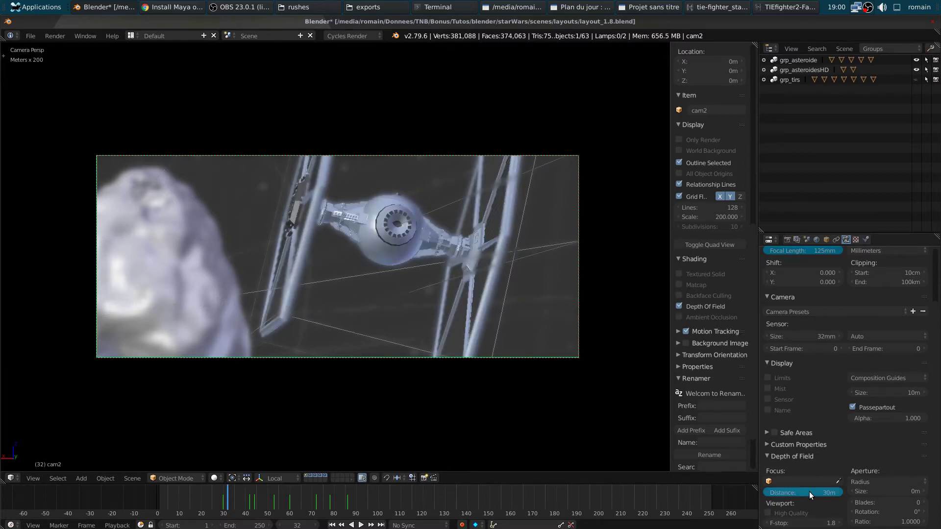
{"action": "left_click", "coordinate": [240, 494]}
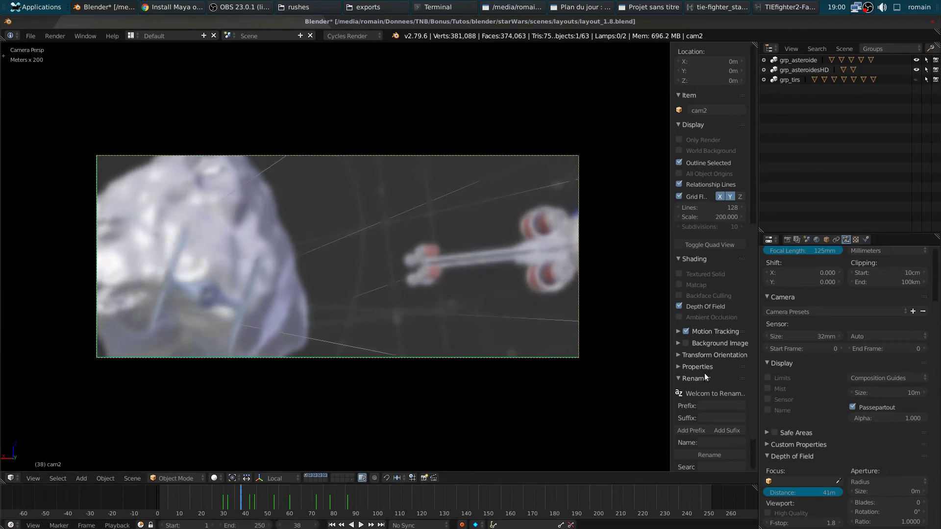
{"action": "left_click_drag", "start_coordinate": [789, 492], "coordinate": [821, 492]}
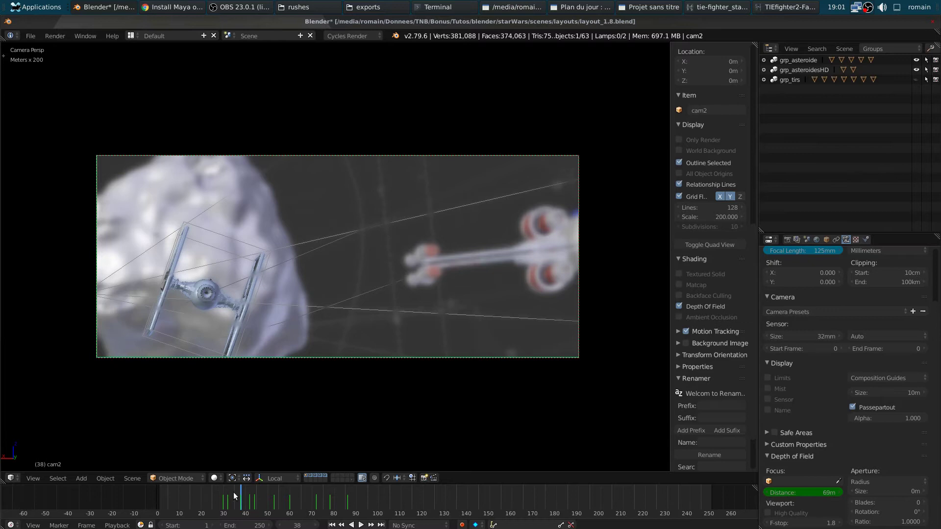
{"action": "key", "text": "ctrl+s"}
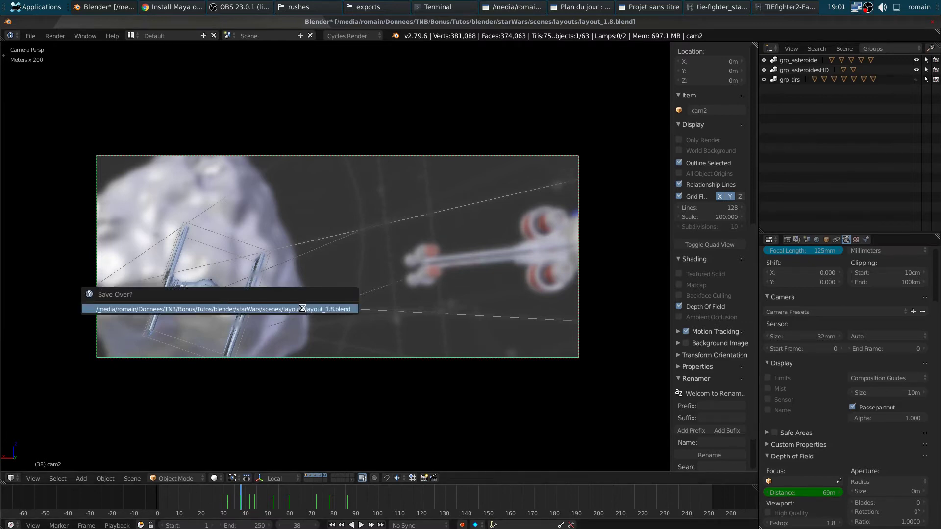
{"action": "left_click", "coordinate": [302, 309]}
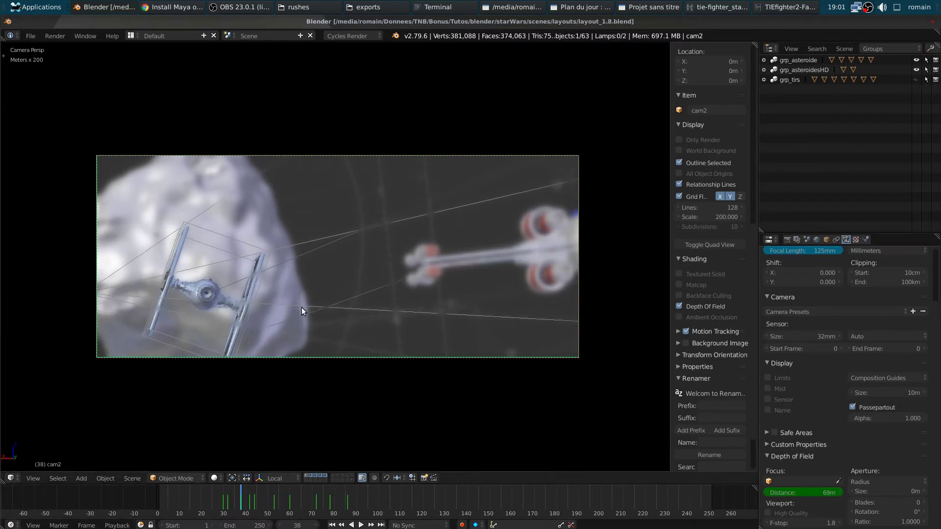
{"action": "key", "text": "shift+z"}
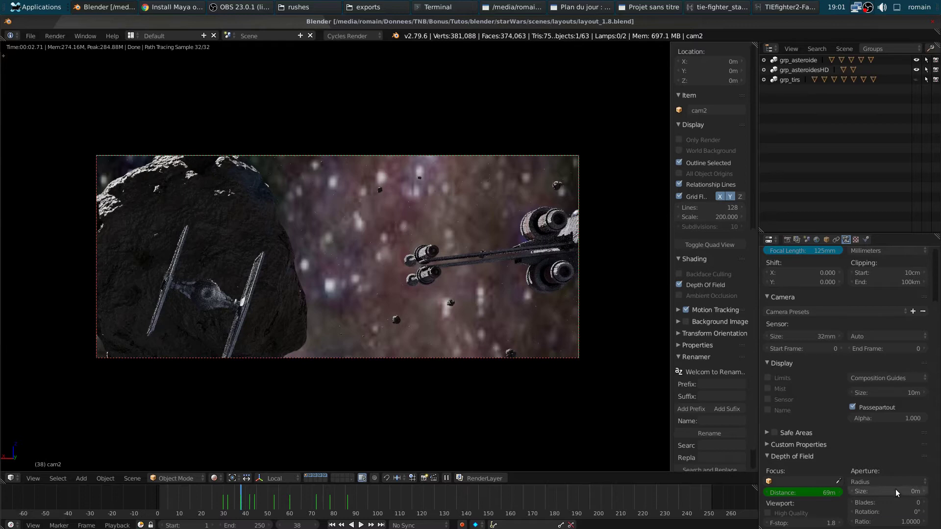
Step: Set cam2's aperture size to 5cm, after trying 500m, 5m and 5mm
{"action": "left_click", "coordinate": [880, 489]}
{"action": "key", "text": "BackSpace"}
{"action": "key", "text": "Return"}
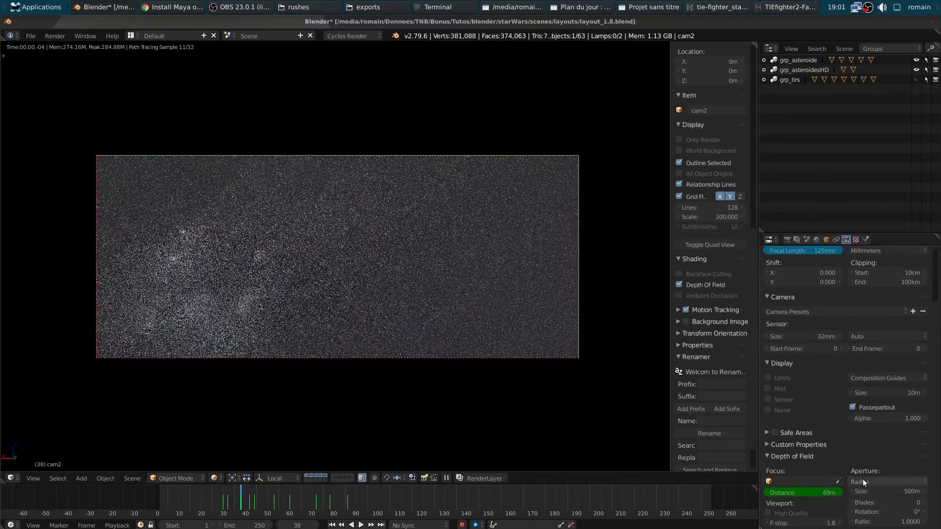
{"action": "left_click", "coordinate": [888, 491]}
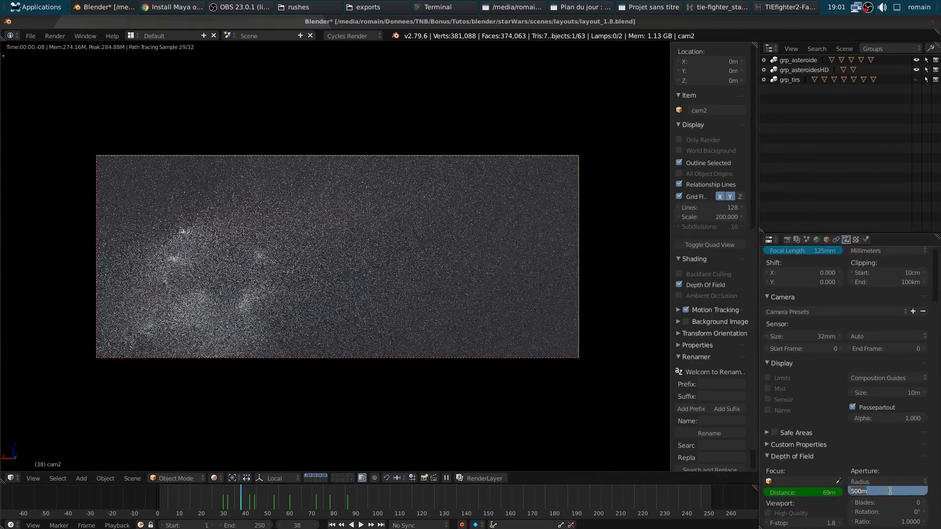
{"action": "type", "text": "005"}
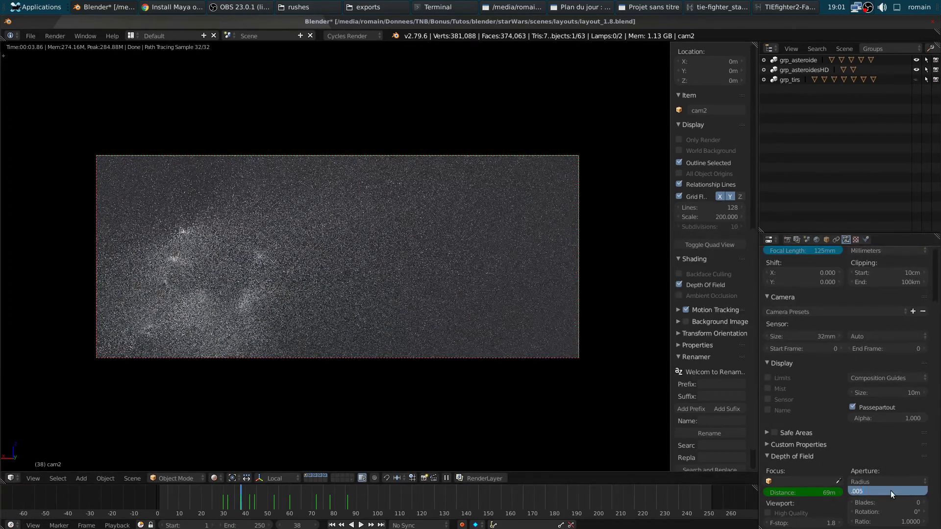
{"action": "key", "text": "Return"}
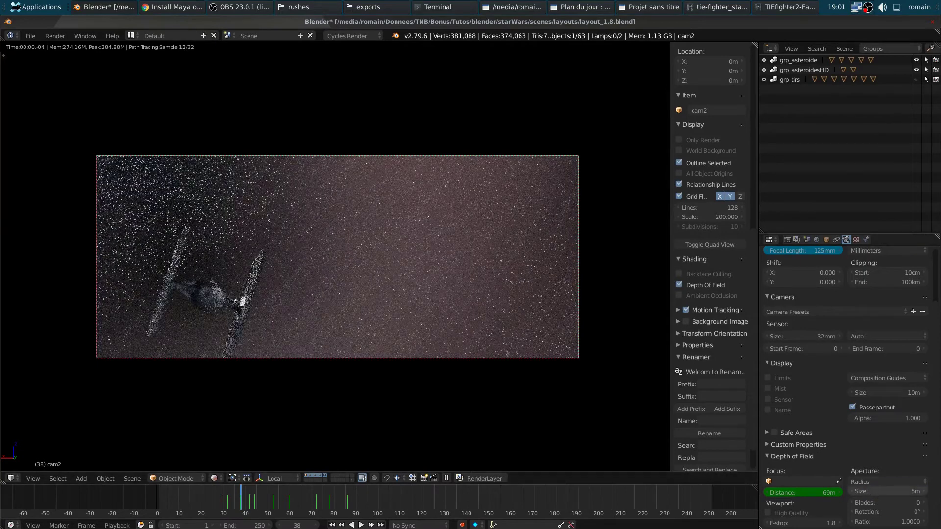
{"action": "left_click", "coordinate": [886, 492]}
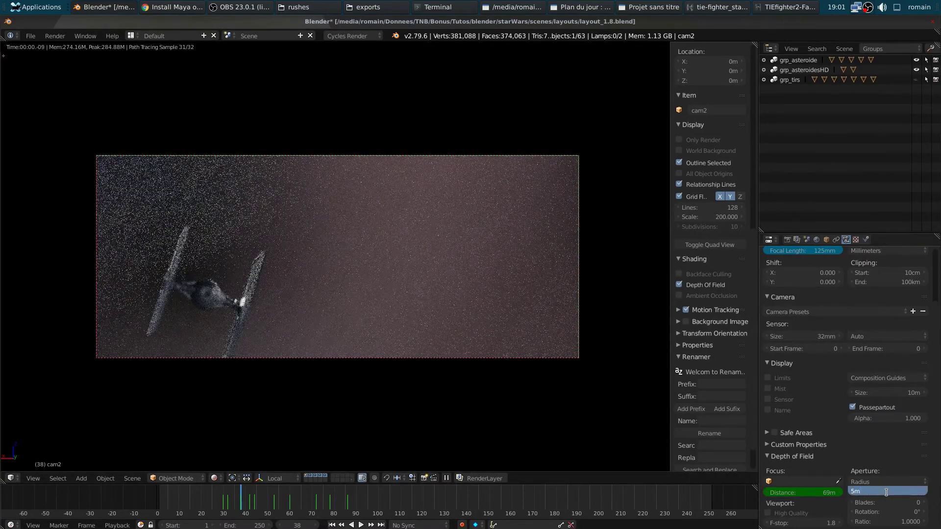
{"action": "type", "text": "5mm"}
{"action": "key", "text": "Return"}
{"action": "left_click", "coordinate": [875, 493]}
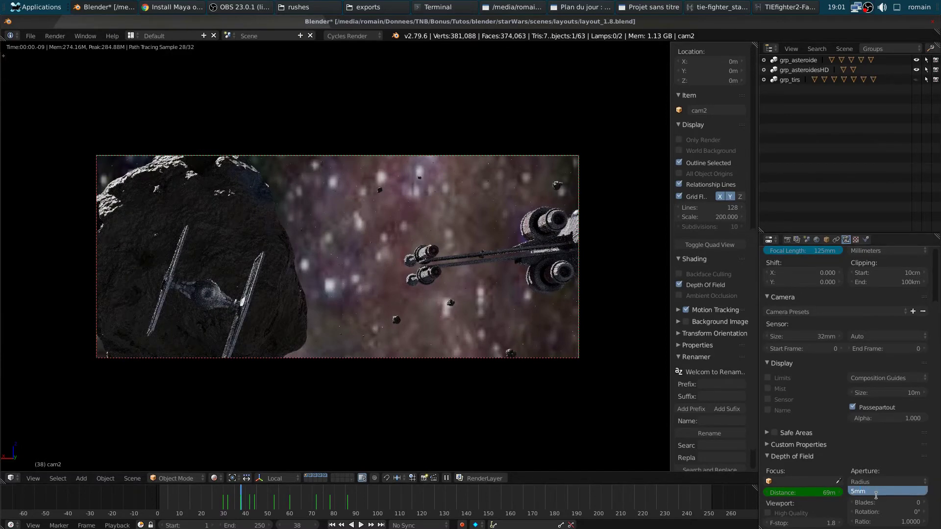
{"action": "type", "text": "5cm"}
{"action": "key", "text": "Return"}
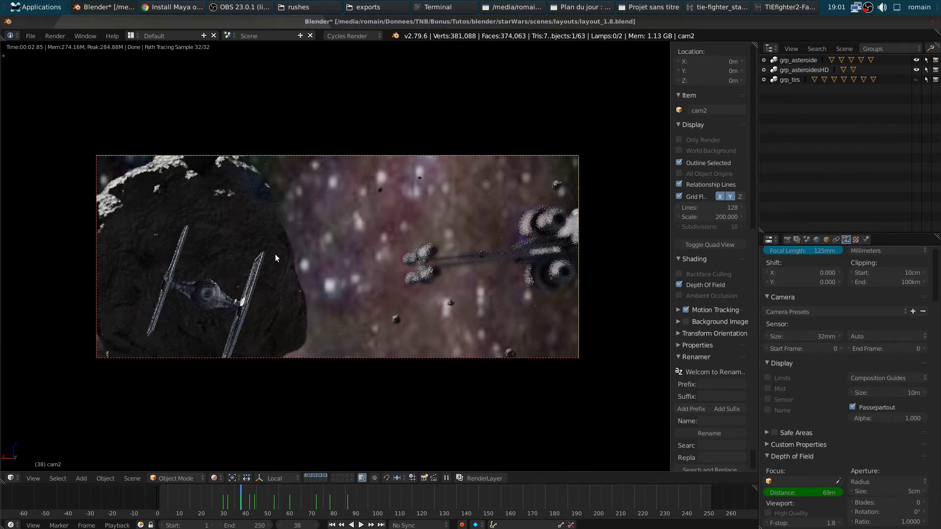
Step: Set the depth-of-field ratio to 2 and play the animation to check the blur
{"action": "left_click", "coordinate": [896, 520]}
{"action": "type", "text": "2"}
{"action": "key", "text": "Return"}
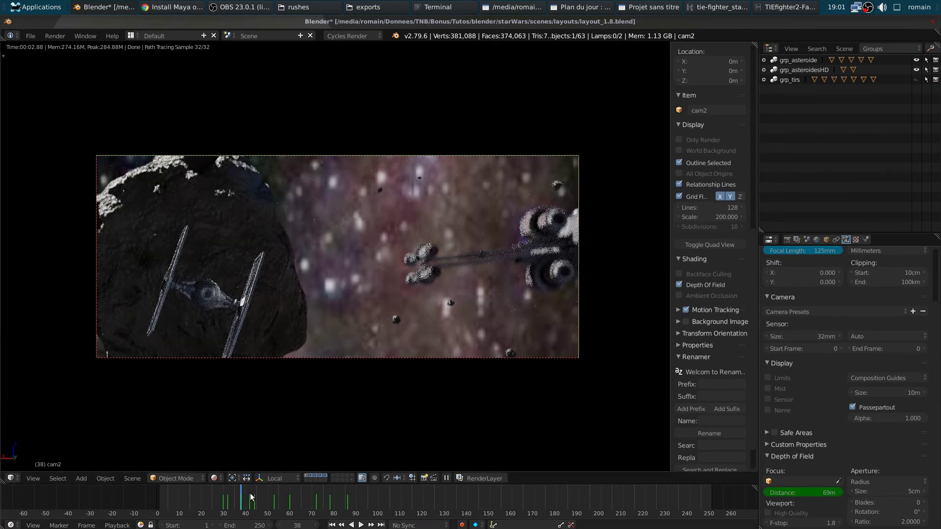
{"action": "key", "text": "alt+a"}
{"action": "key", "text": "alt+a"}
Step: In solid shading, set cam2's focus distance to 89 m and keyframe it at frame 48
{"action": "key", "text": "shift+z"}
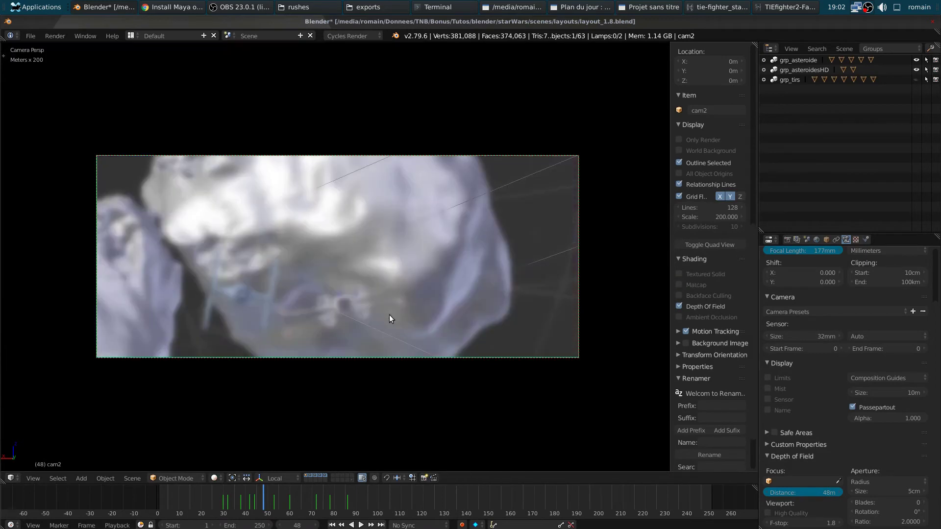
{"action": "left_click_drag", "start_coordinate": [803, 492], "coordinate": [833, 492]}
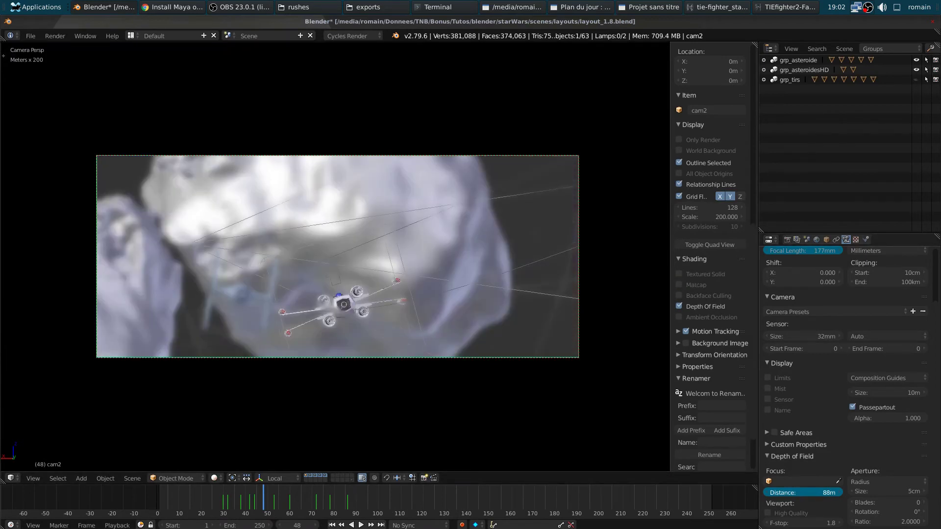
{"action": "key", "text": "i"}
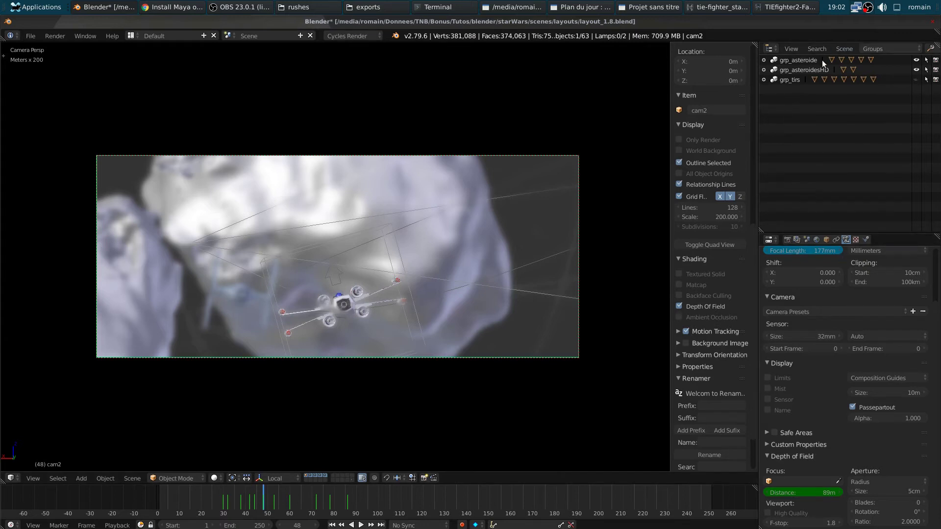
{"action": "left_click", "coordinate": [888, 47]}
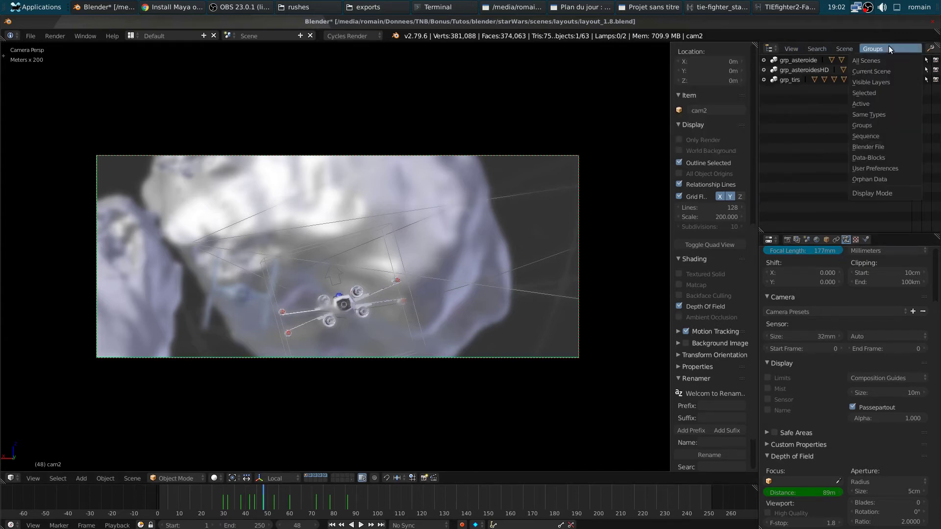
Step: Preview the cam1 shot from the first frame and set its F-stop to 1.8
{"action": "key", "text": "alt+a"}
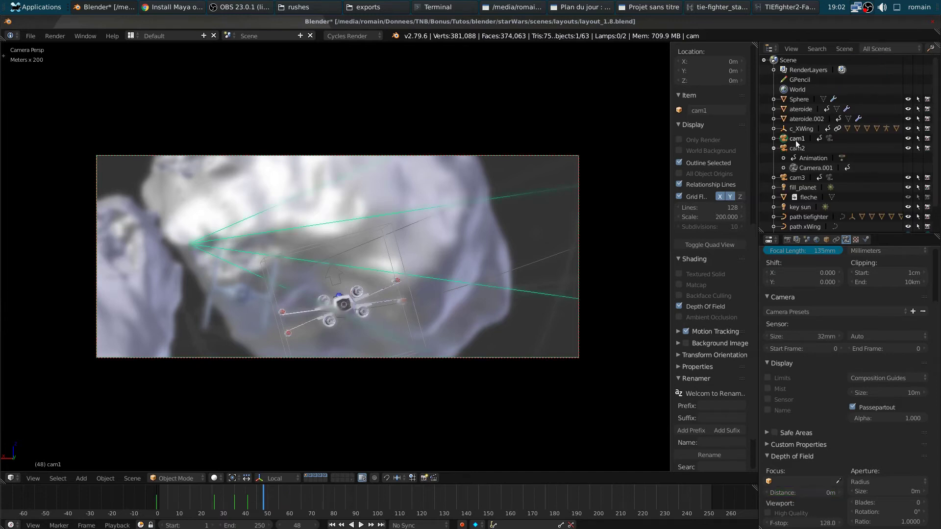
{"action": "left_click", "coordinate": [158, 499]}
{"action": "key", "text": "alt+a"}
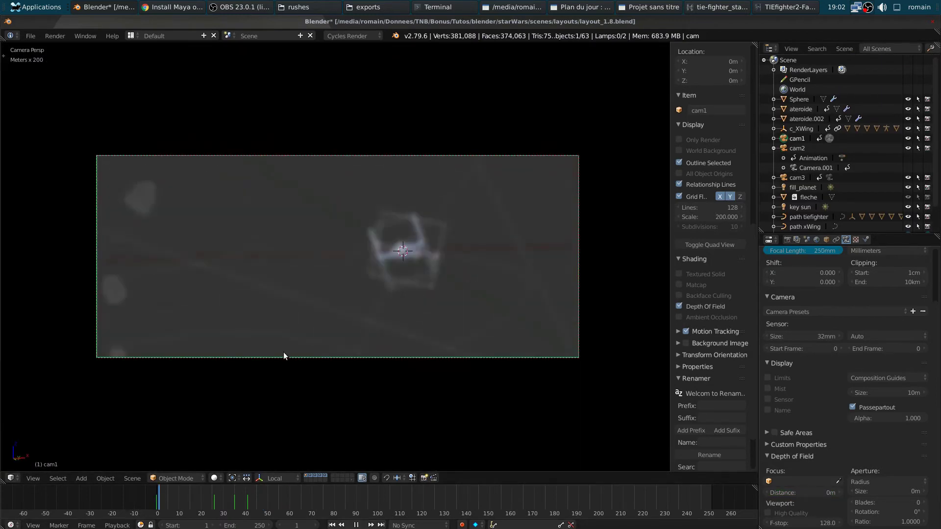
{"action": "left_click_drag", "start_coordinate": [802, 492], "coordinate": [828, 493]}
{"action": "left_click", "coordinate": [805, 523]}
{"action": "key", "text": "BackSpace"}
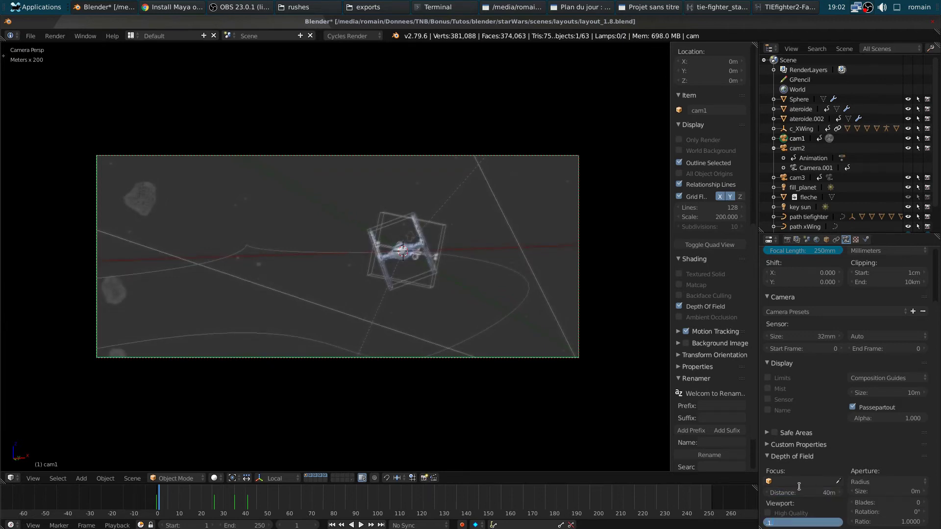
{"action": "type", "text": ".8"}
{"action": "key", "text": "Return"}
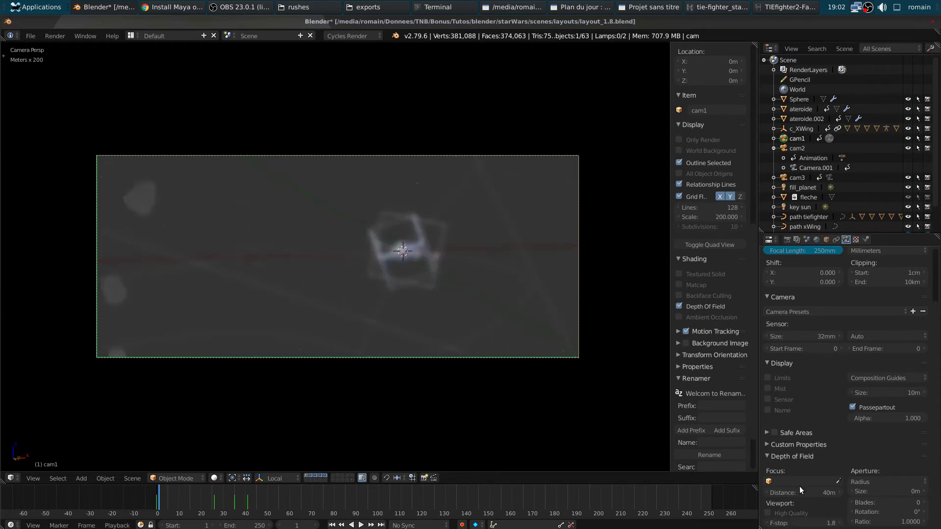
Step: Tune the DOF focus distance across frames, settling at 188m on the TIE fighter
{"action": "left_click_drag", "start_coordinate": [792, 492], "coordinate": [865, 491]}
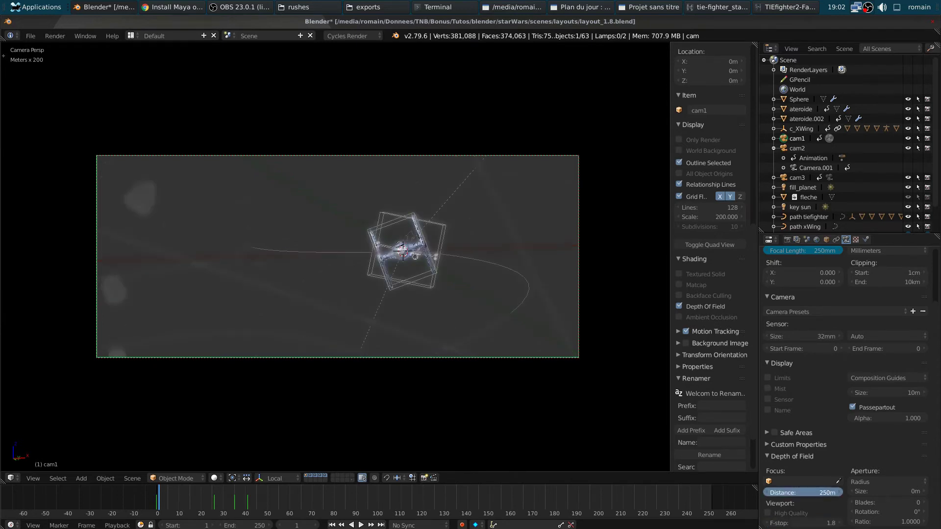
{"action": "left_click_drag", "start_coordinate": [795, 492], "coordinate": [795, 496]}
{"action": "key", "text": "alt+a"}
{"action": "key", "text": "alt+a"}
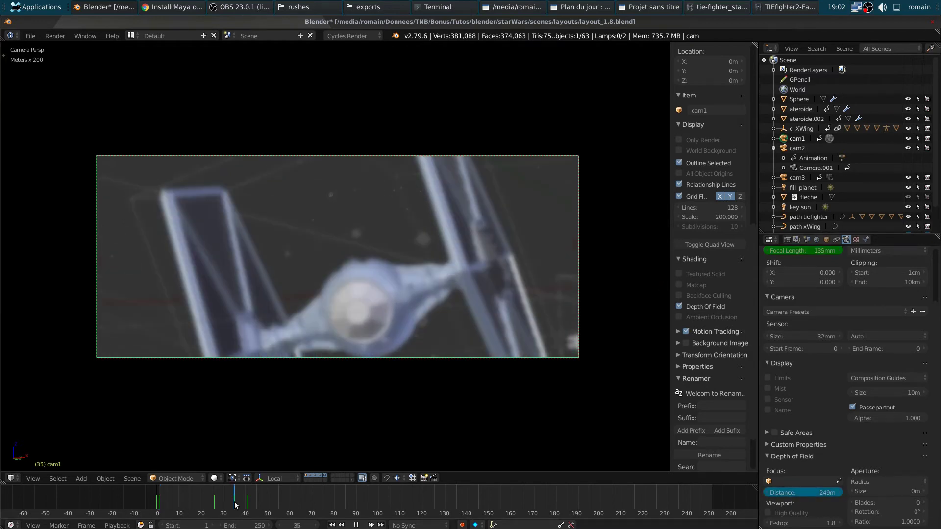
{"action": "left_click_drag", "start_coordinate": [802, 493], "coordinate": [784, 492]}
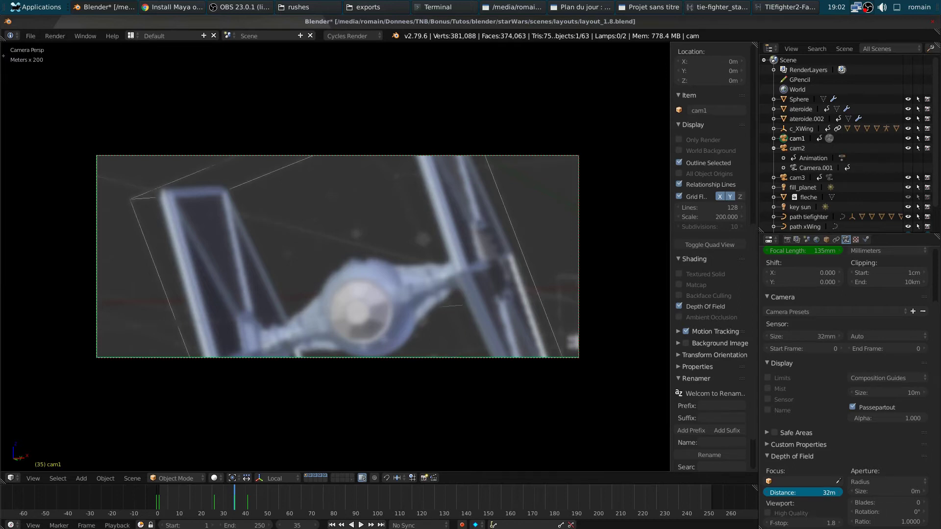
{"action": "mouse_move", "coordinate": [783, 492]}
{"action": "left_mouse_down"}
{"action": "mouse_move", "coordinate": [823, 492]}
{"action": "mouse_move", "coordinate": [784, 493]}
{"action": "left_mouse_up"}
{"action": "left_click_drag", "start_coordinate": [784, 492], "coordinate": [776, 492]}
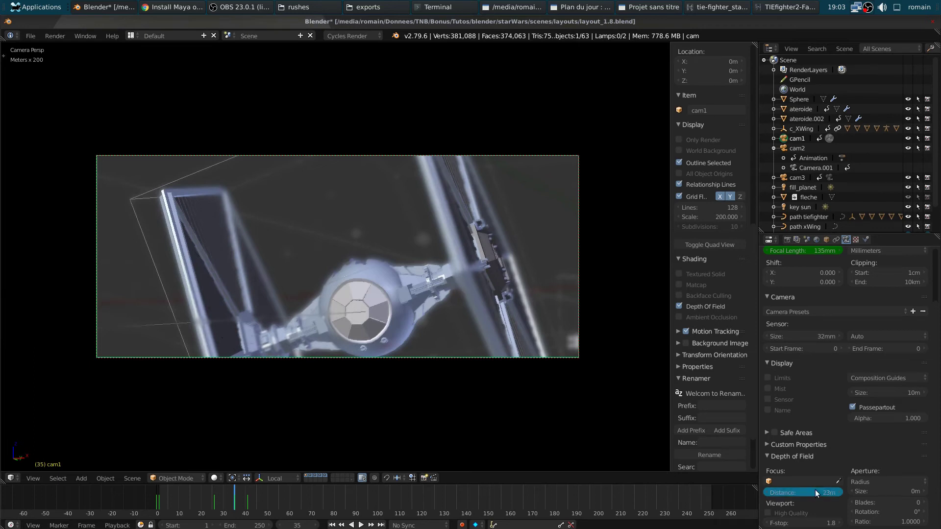
{"action": "left_click", "coordinate": [195, 502]}
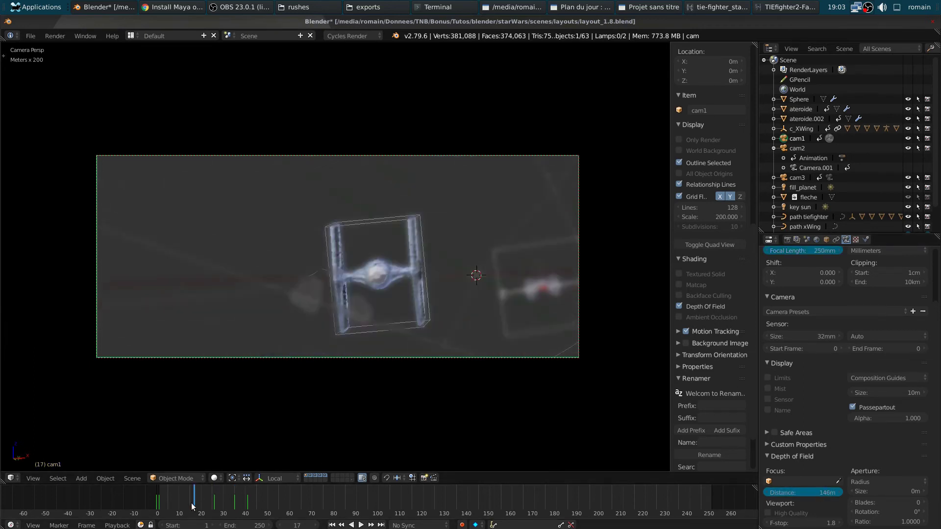
{"action": "left_click", "coordinate": [178, 495]}
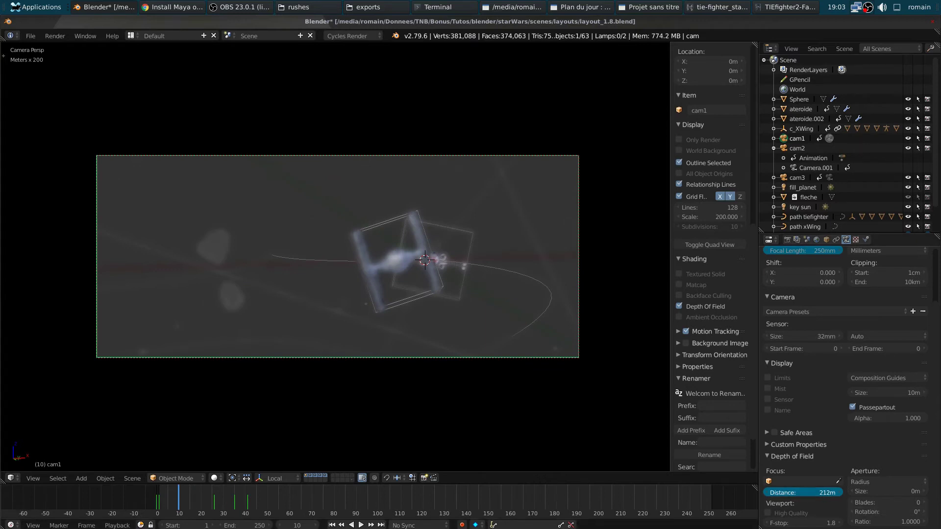
{"action": "left_click_drag", "start_coordinate": [804, 493], "coordinate": [791, 493]}
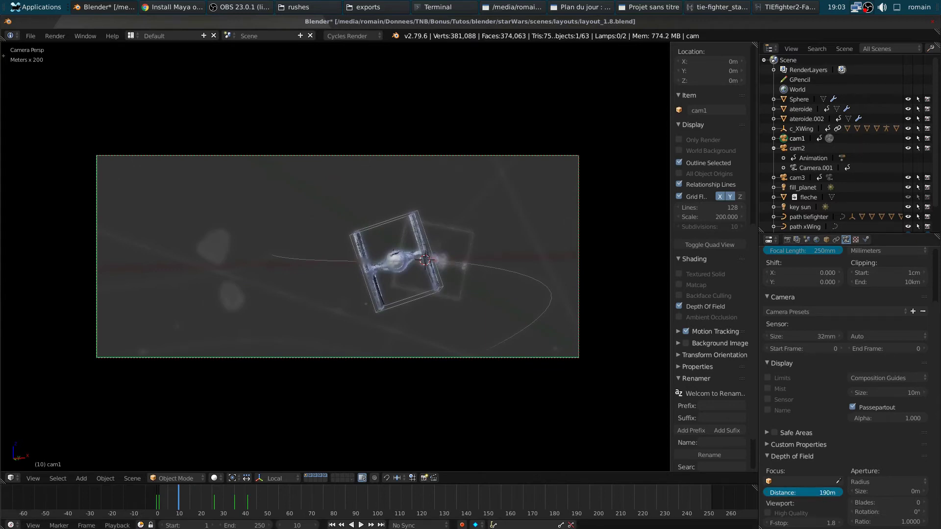
{"action": "left_click_drag", "start_coordinate": [808, 491], "coordinate": [807, 491]}
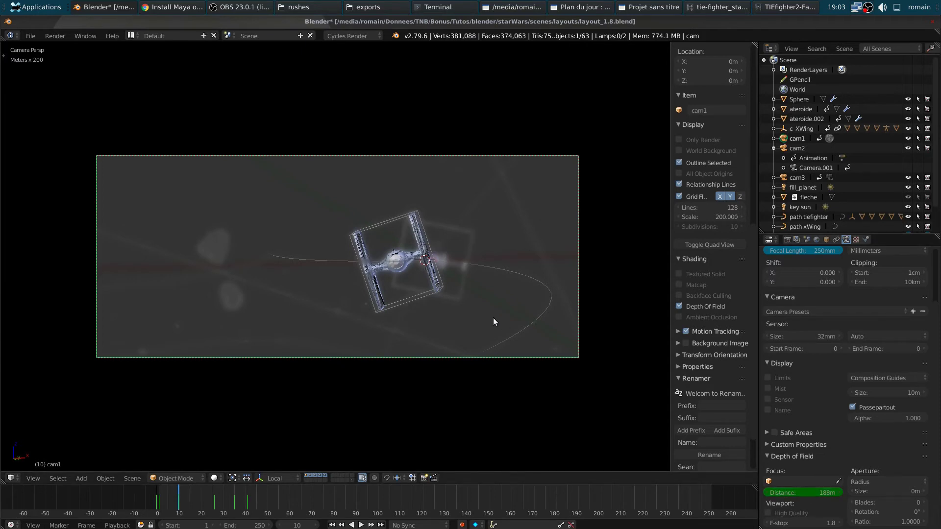
Step: Switch to rendered preview and set aperture ratio 2, trying 5cm and 5m aperture sizes
{"action": "key", "text": "F12"}
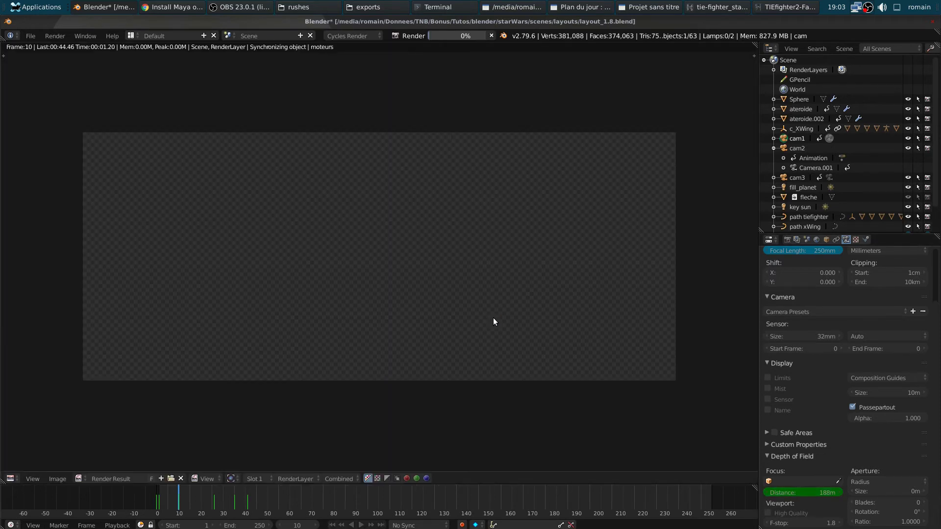
{"action": "key", "text": "Escape"}
{"action": "key", "text": "Escape"}
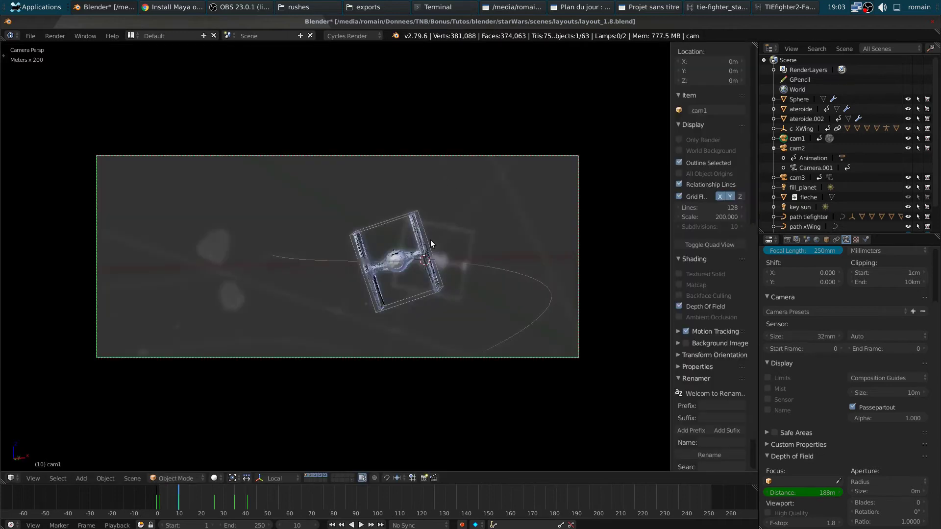
{"action": "key", "text": "shift+z"}
{"action": "left_click", "coordinate": [901, 492]}
{"action": "type", "text": "5cm"}
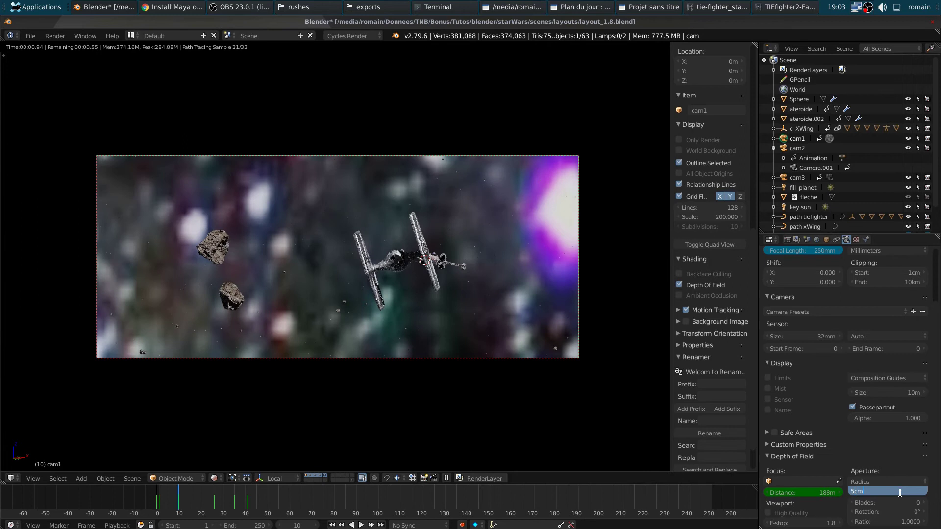
{"action": "key", "text": "Return"}
{"action": "left_click", "coordinate": [909, 491]}
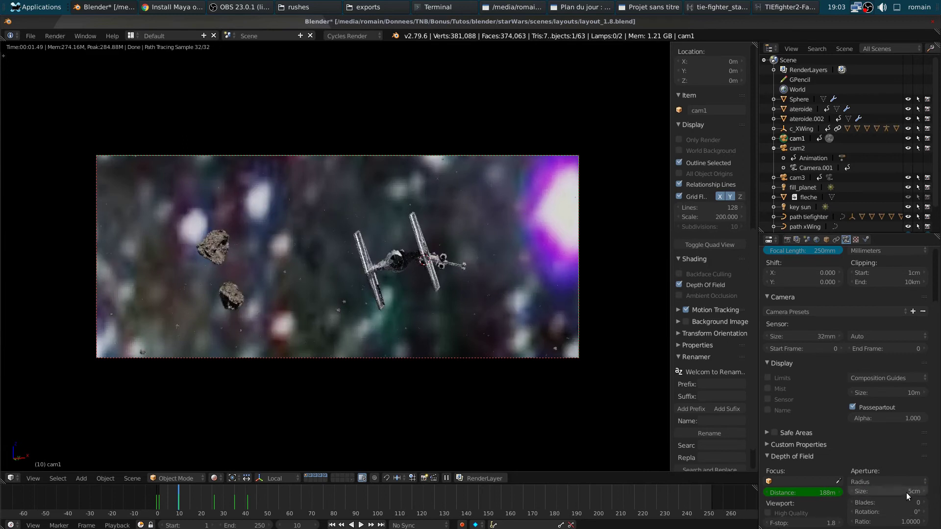
{"action": "type", "text": "5m"}
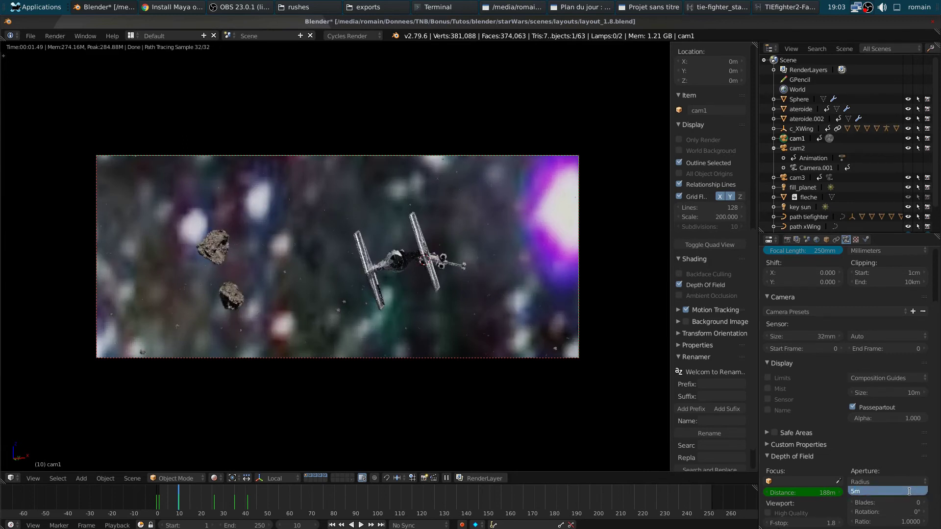
{"action": "key", "text": "Return"}
{"action": "left_click", "coordinate": [890, 521]}
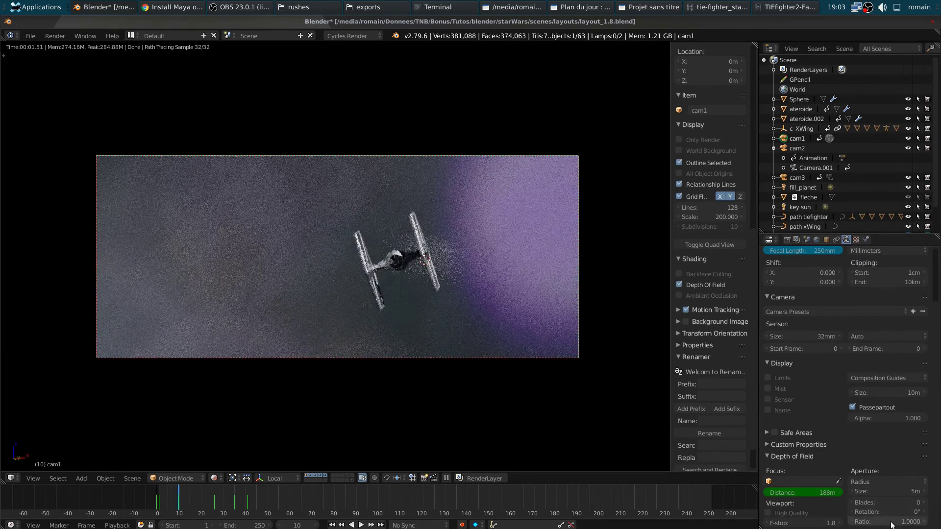
{"action": "type", "text": "2"}
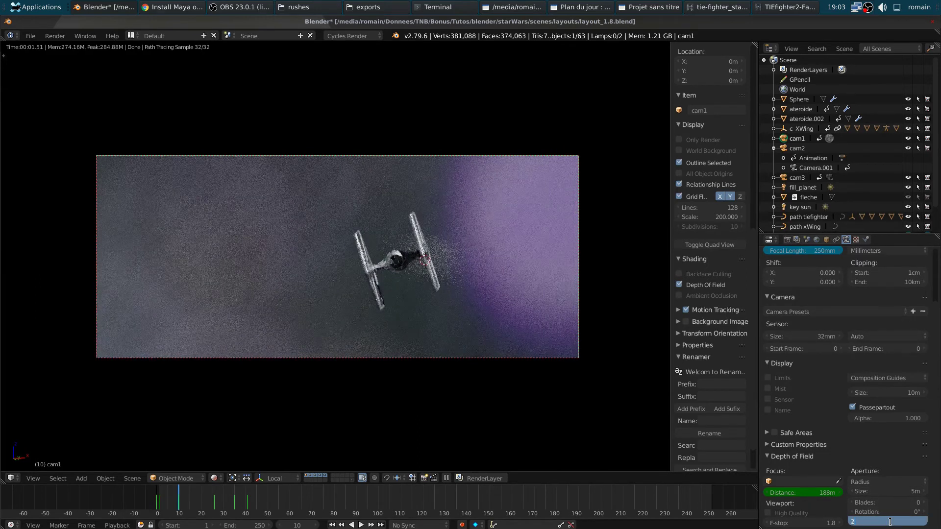
{"action": "key", "text": "Return"}
Step: Settle the aperture size at 25cm after trying 50cm and 10cm, then show Render settings
{"action": "left_click", "coordinate": [893, 488]}
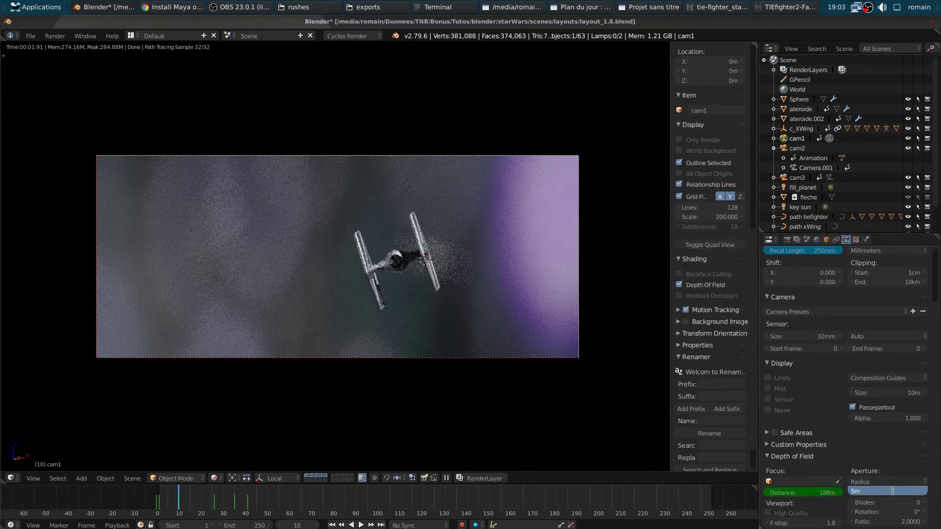
{"action": "type", "text": "5"}
{"action": "key", "text": "BackSpace"}
{"action": "key", "text": "Return"}
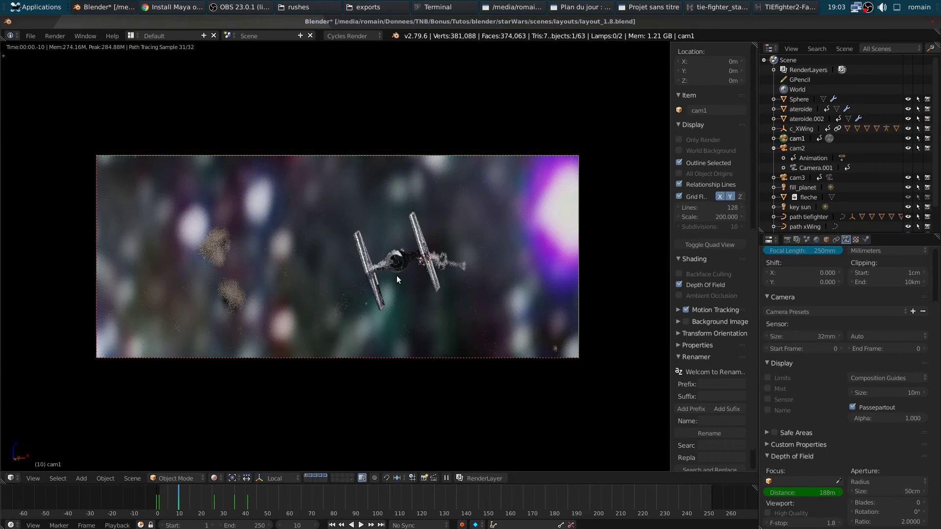
{"action": "left_click", "coordinate": [883, 491]}
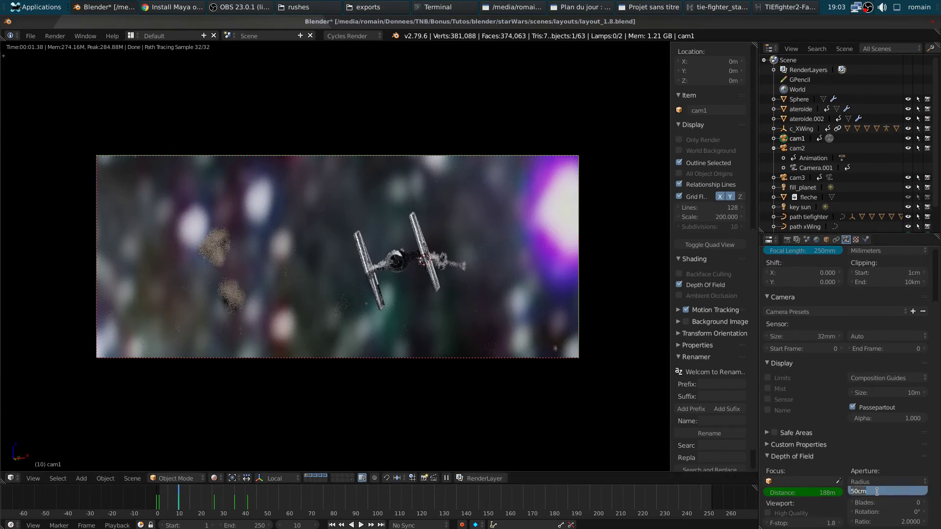
{"action": "type", "text": "10cm"}
{"action": "key", "text": "Return"}
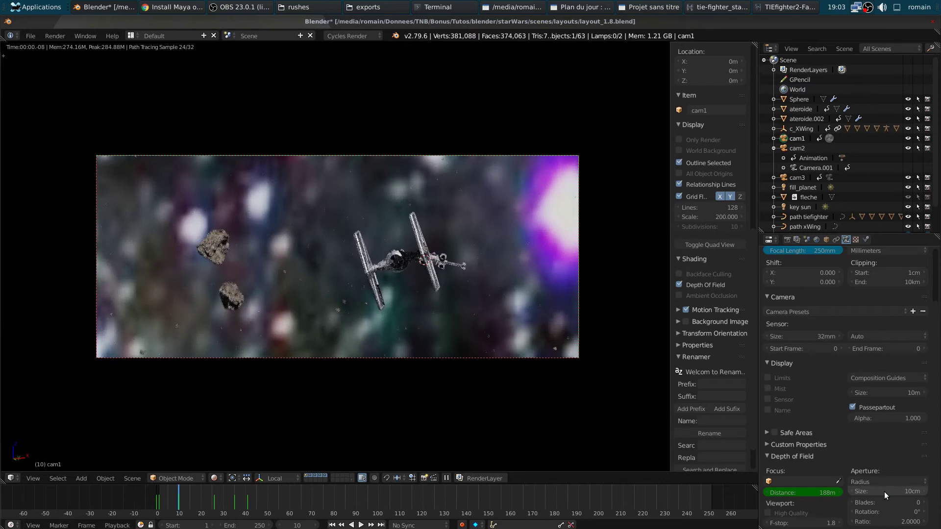
{"action": "left_click", "coordinate": [884, 491]}
{"action": "type", "text": "25cm"}
{"action": "key", "text": "Return"}
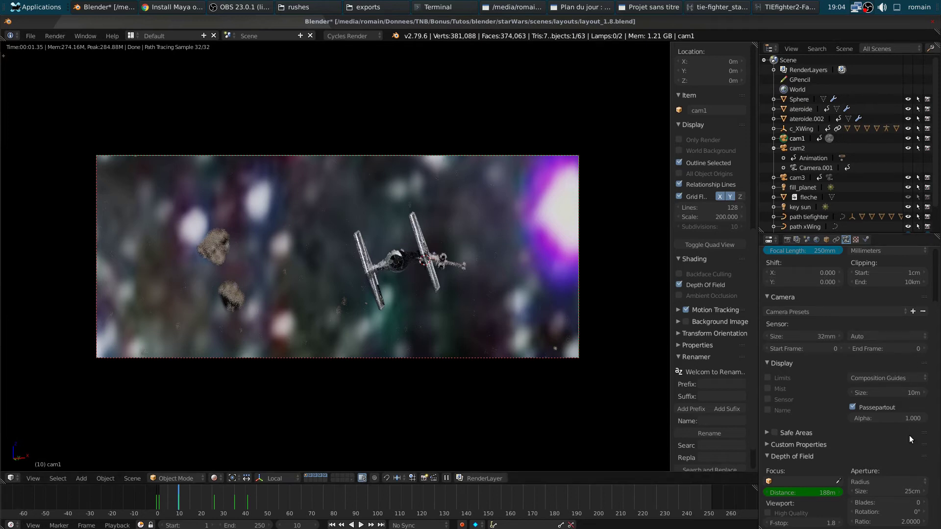
{"action": "left_click", "coordinate": [787, 240]}
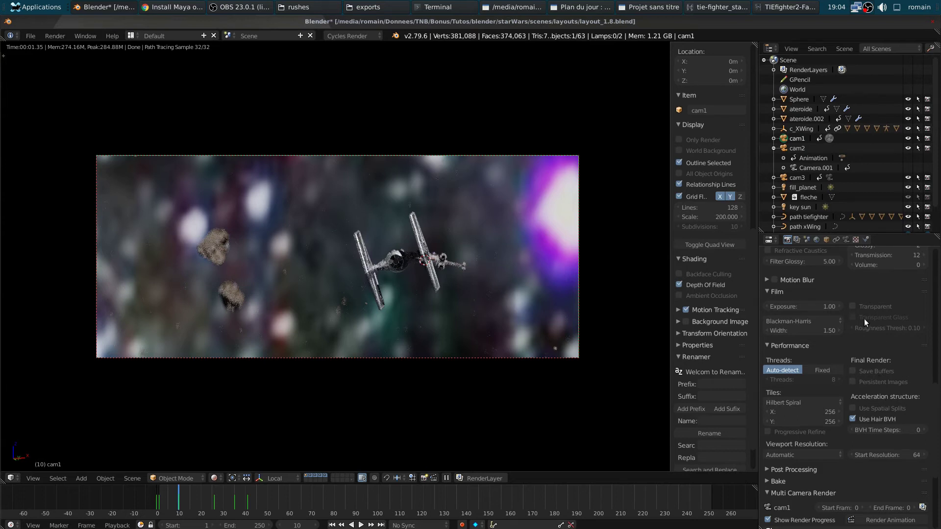
Step: Enable transparent film, save the file over the existing one, and render cam1's frame
{"action": "left_click", "coordinate": [856, 308]}
{"action": "key", "text": "ctrl+s"}
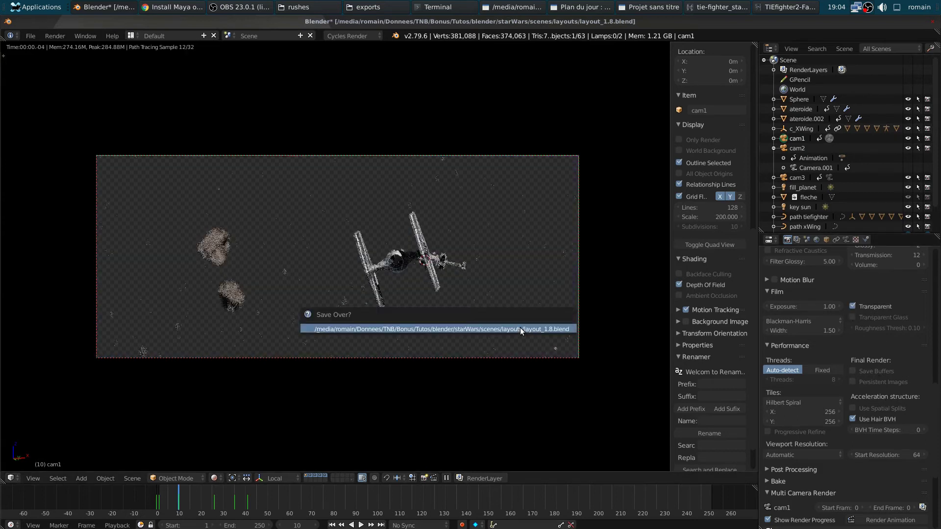
{"action": "left_click", "coordinate": [519, 327]}
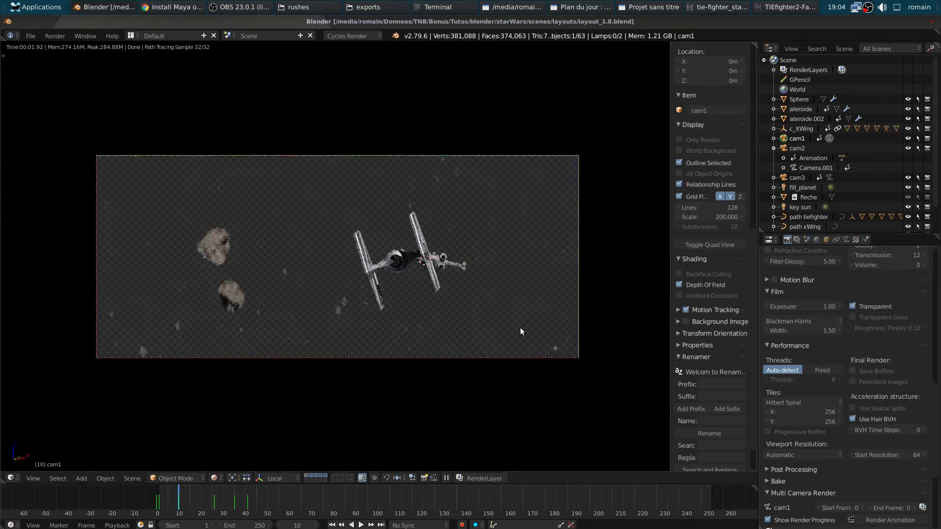
{"action": "key", "text": "F12"}
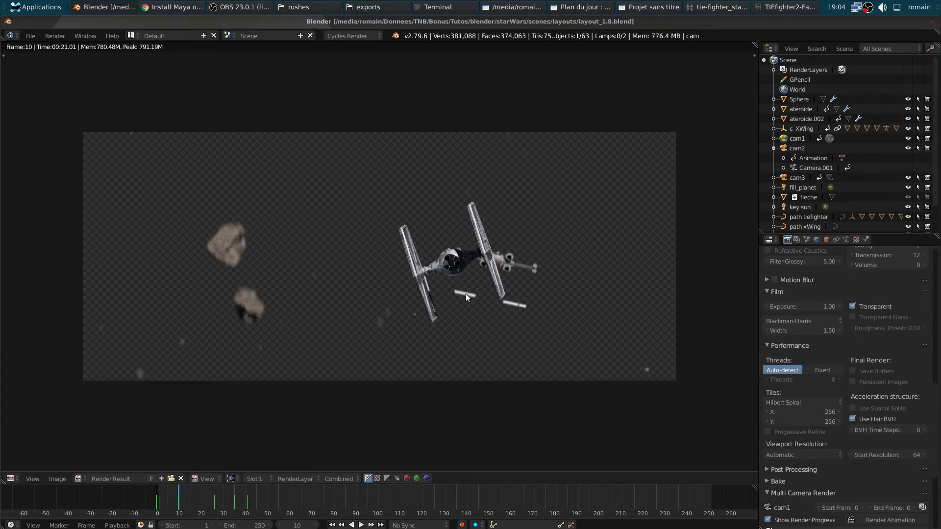
Step: Return the render area to the 3D View with Solid shading
{"action": "left_click", "coordinate": [11, 479]}
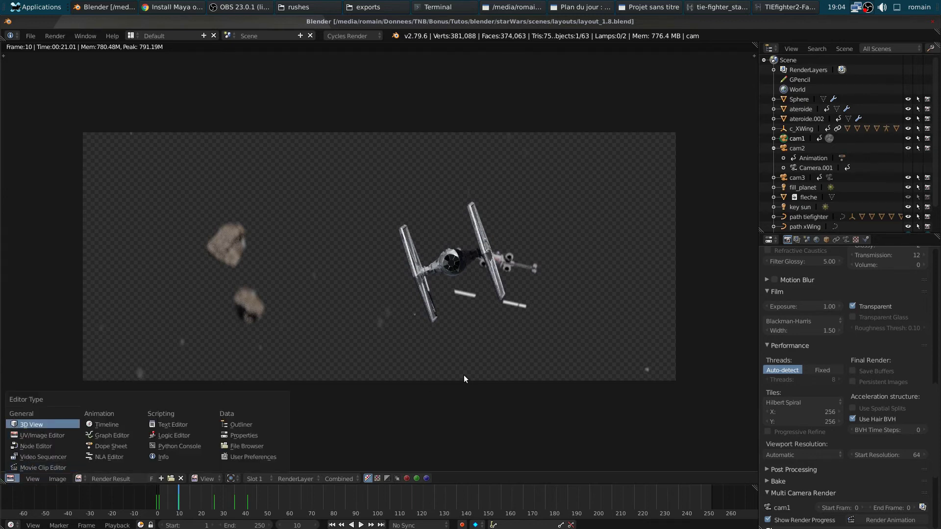
{"action": "left_click", "coordinate": [59, 424]}
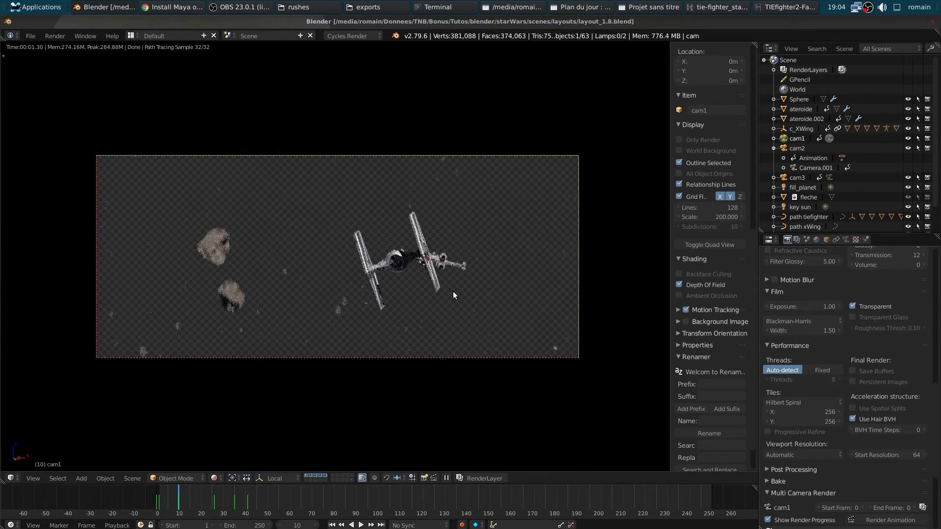
{"action": "key", "text": "shift+z"}
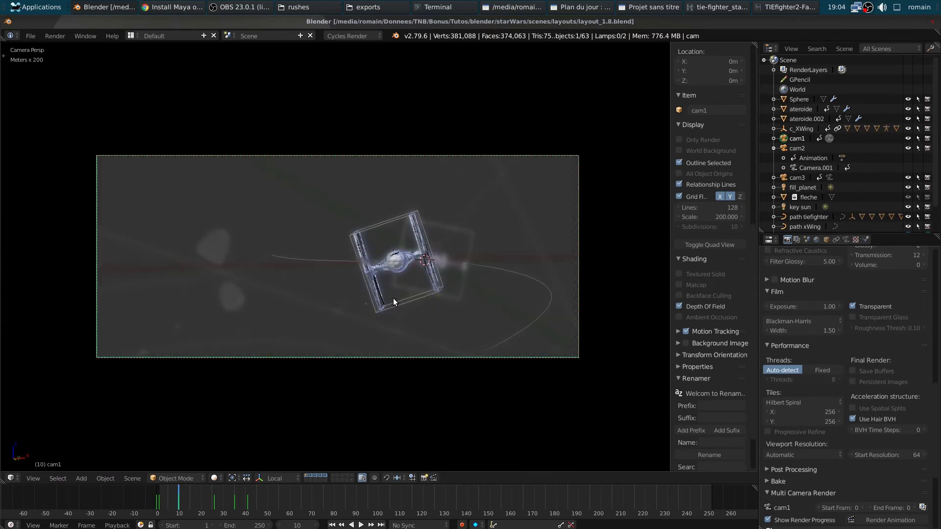
{"action": "key", "text": "KP_0"}
{"action": "mouse_move", "coordinate": [336, 298]}
{"action": "middle_mouse_down"}
{"action": "mouse_move", "coordinate": [335, 309]}
{"action": "mouse_move", "coordinate": [404, 325]}
{"action": "mouse_move", "coordinate": [451, 294]}
{"action": "mouse_move", "coordinate": [375, 289]}
{"action": "mouse_move", "coordinate": [160, 314]}
{"action": "middle_mouse_up"}
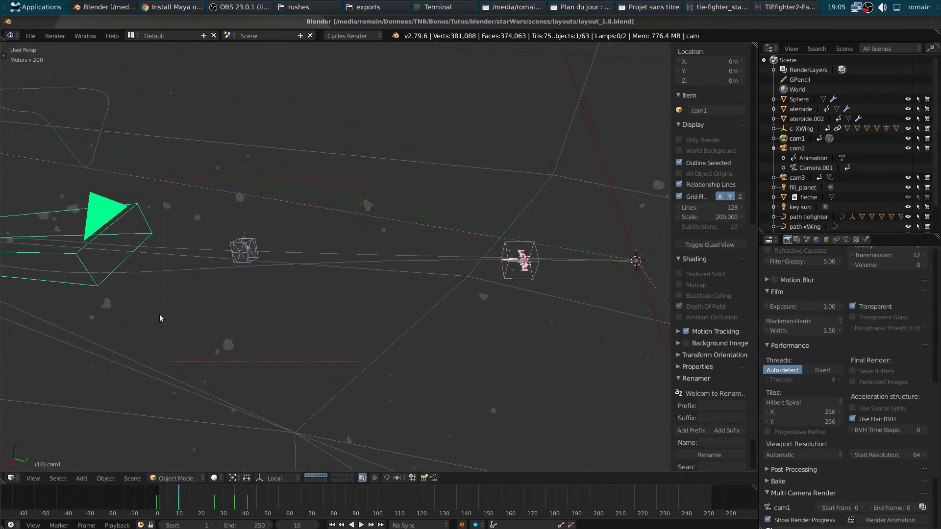
{"action": "mouse_move", "coordinate": [357, 336]}
{"action": "middle_mouse_down"}
{"action": "mouse_move", "coordinate": [260, 343]}
{"action": "mouse_move", "coordinate": [364, 295]}
{"action": "middle_mouse_up"}
{"action": "key", "text": "ctrl+s"}
{"action": "left_click", "coordinate": [363, 297]}
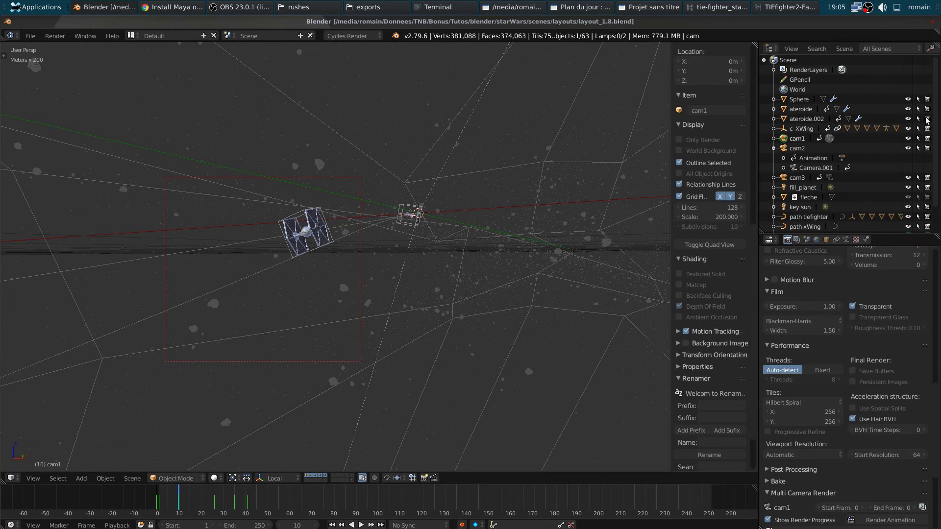
{"action": "scroll", "coordinate": [934, 211], "scroll_direction": "down", "scroll_amount": 2}
{"action": "scroll", "coordinate": [935, 223], "scroll_direction": "down", "scroll_amount": 1}
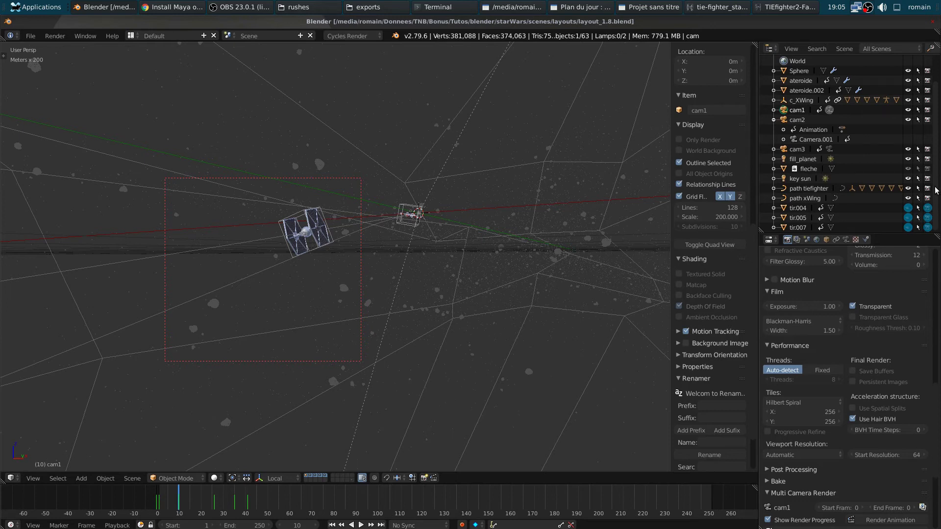
{"action": "scroll", "coordinate": [935, 191], "scroll_direction": "up", "scroll_amount": 2}
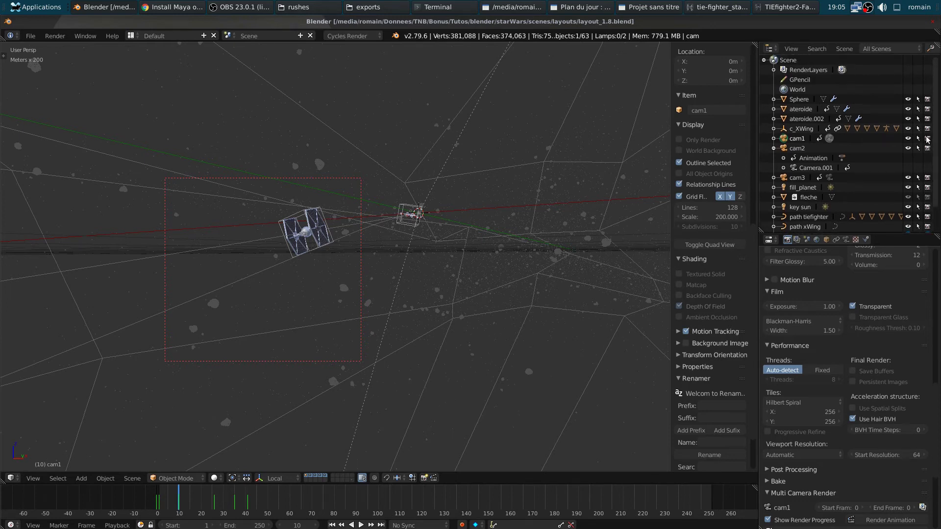
{"action": "scroll", "coordinate": [926, 142], "scroll_direction": "down", "scroll_amount": 2}
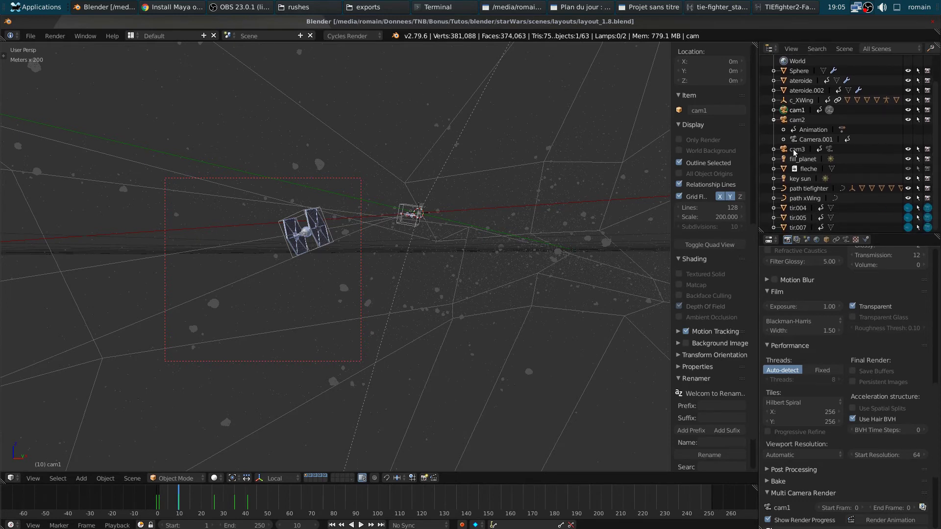
{"action": "left_click", "coordinate": [773, 91]}
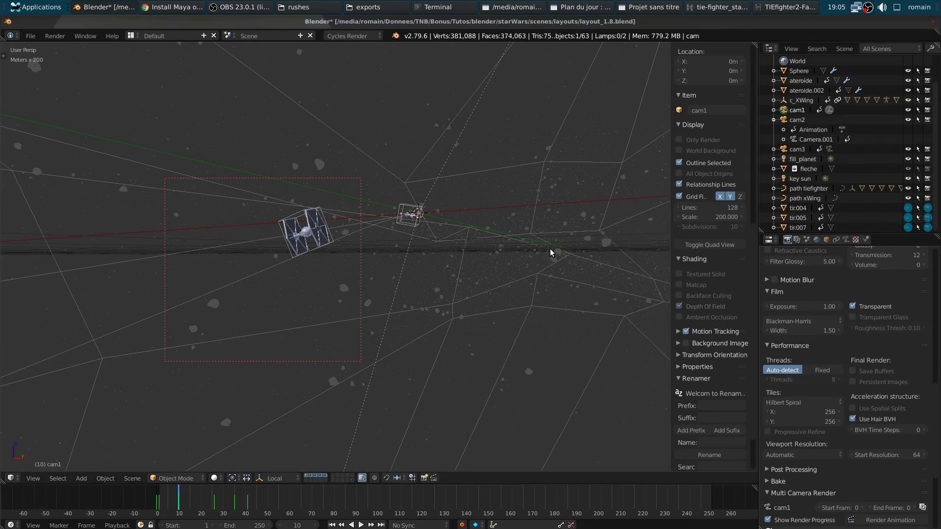
{"action": "key", "text": "KP_0"}
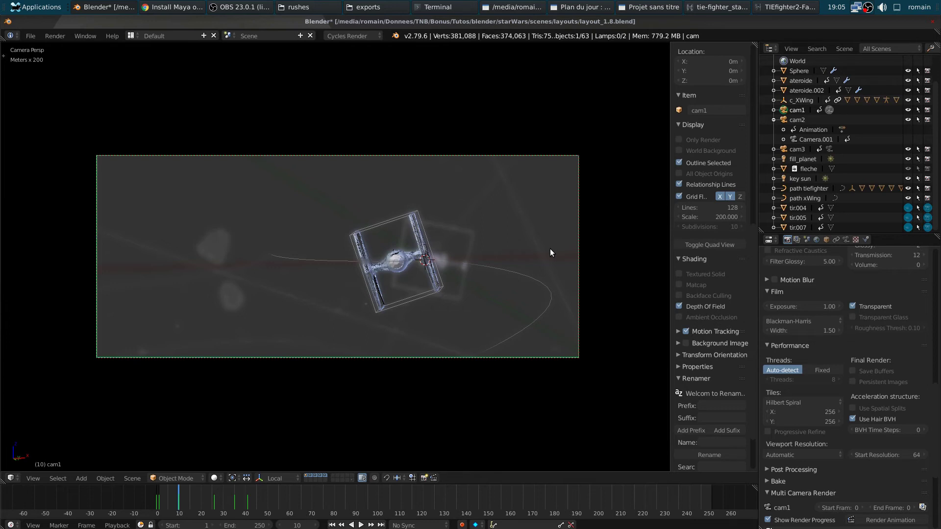
Step: Make cam2 the active camera and render a still of frame 39
{"action": "left_click", "coordinate": [805, 122]}
{"action": "left_click", "coordinate": [243, 505]}
{"action": "left_click_drag", "start_coordinate": [243, 505], "coordinate": [241, 507]}
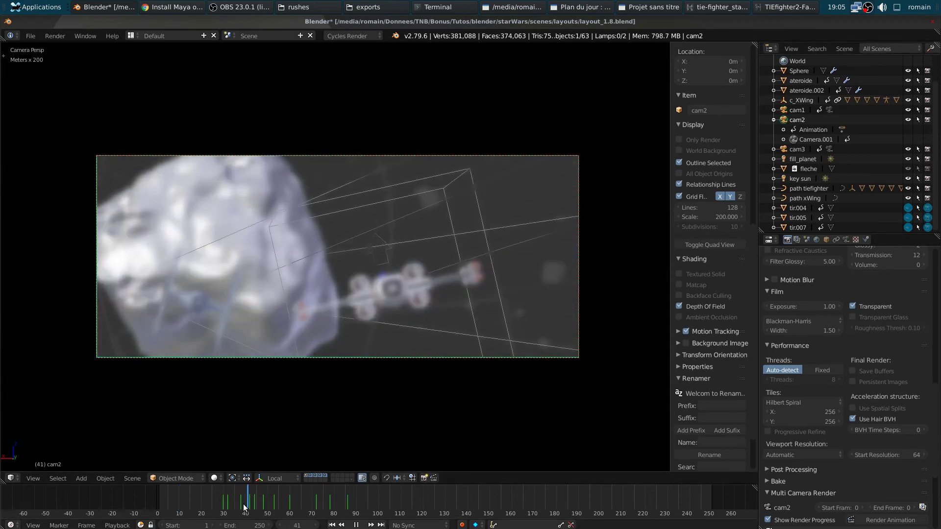
{"action": "key", "text": "Right"}
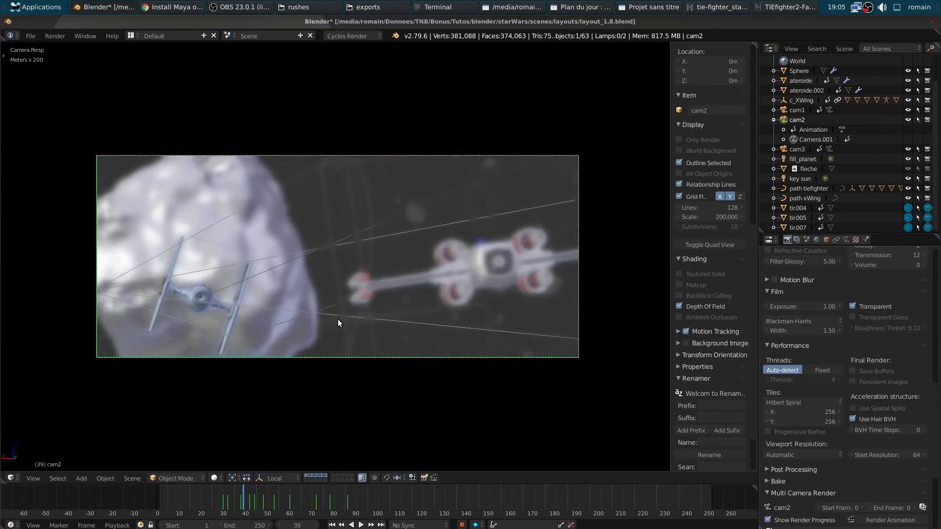
{"action": "key", "text": "F12"}
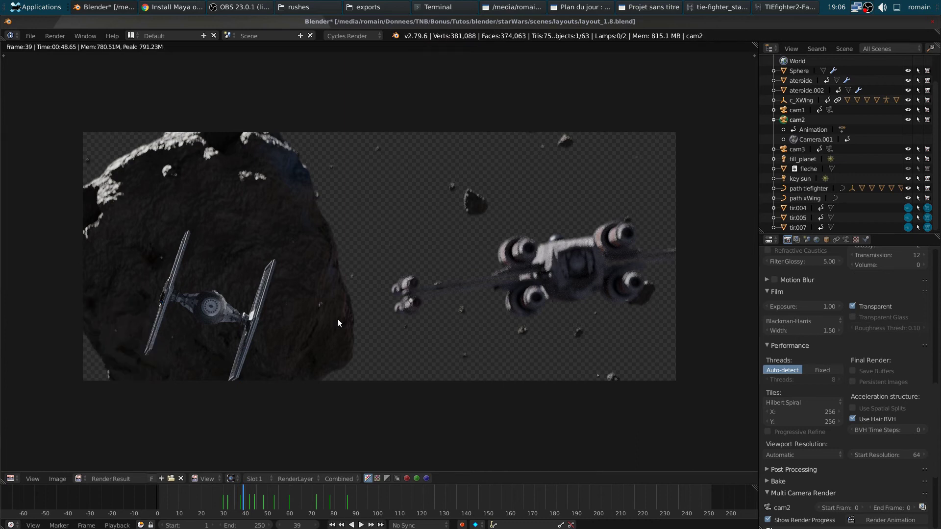
Step: Pan and zoom around the Render Result to inspect the TIE fighter and X-wing
{"action": "scroll", "coordinate": [337, 319], "scroll_direction": "up", "scroll_amount": 1}
{"action": "mouse_move", "coordinate": [234, 352]}
{"action": "middle_mouse_down"}
{"action": "mouse_move", "coordinate": [209, 339]}
{"action": "mouse_move", "coordinate": [378, 305]}
{"action": "middle_mouse_up"}
{"action": "scroll", "coordinate": [379, 304], "scroll_direction": "down", "scroll_amount": 1}
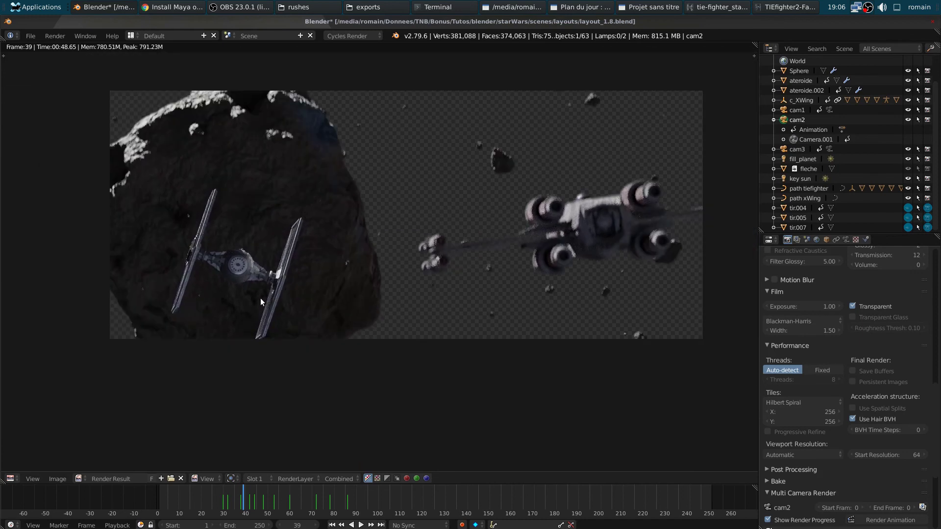
{"action": "middle_click_drag", "start_coordinate": [288, 295], "coordinate": [245, 326]}
{"action": "middle_click_drag", "start_coordinate": [348, 289], "coordinate": [352, 290]}
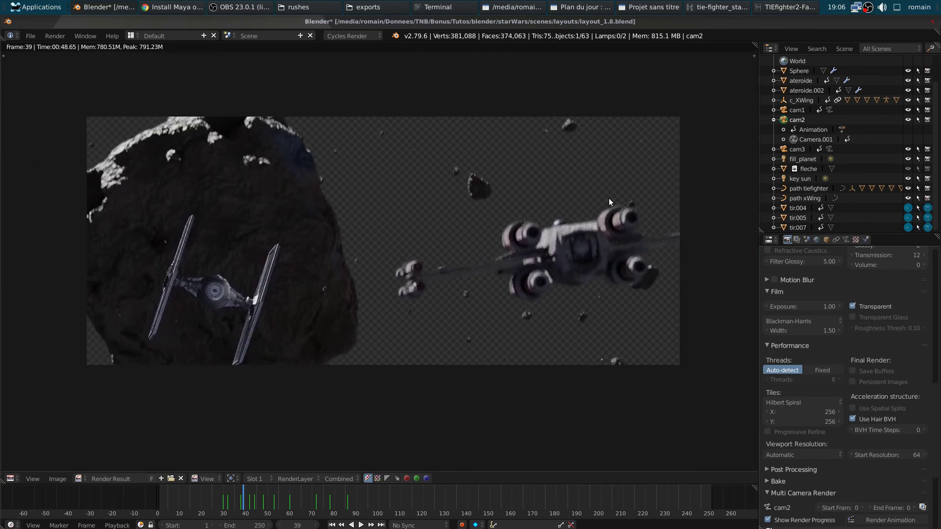
{"action": "middle_click_drag", "start_coordinate": [235, 263], "coordinate": [395, 313]}
{"action": "scroll", "coordinate": [475, 287], "scroll_direction": "up", "scroll_amount": 3}
{"action": "scroll", "coordinate": [475, 287], "scroll_direction": "up", "scroll_amount": 2}
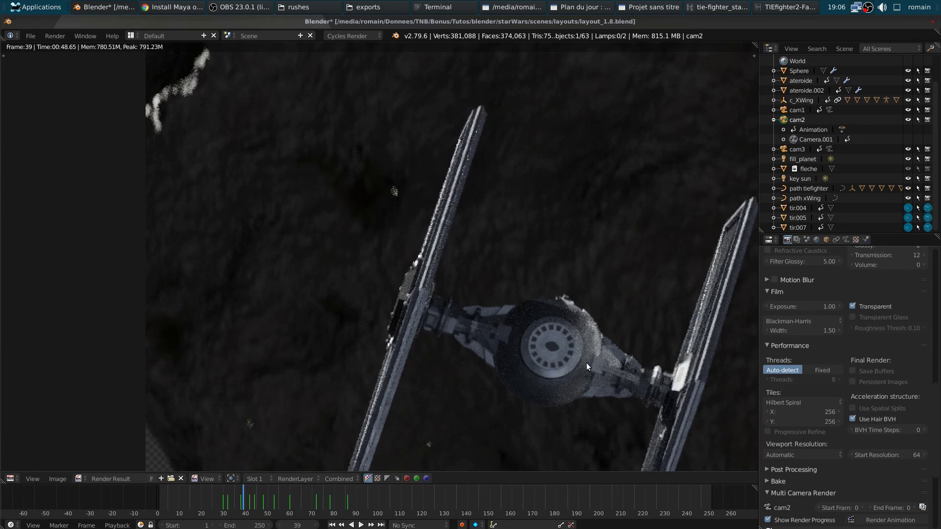
{"action": "scroll", "coordinate": [376, 289], "scroll_direction": "down", "scroll_amount": 5}
{"action": "mouse_move", "coordinate": [375, 289]}
{"action": "middle_mouse_down"}
{"action": "mouse_move", "coordinate": [369, 345]}
{"action": "mouse_move", "coordinate": [346, 337]}
{"action": "middle_mouse_up"}
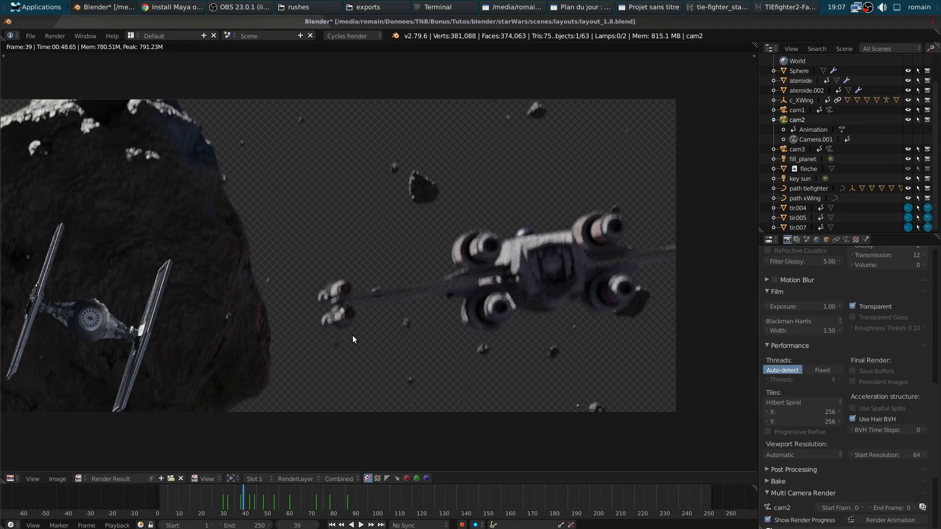
{"action": "scroll", "coordinate": [352, 335], "scroll_direction": "down", "scroll_amount": 1}
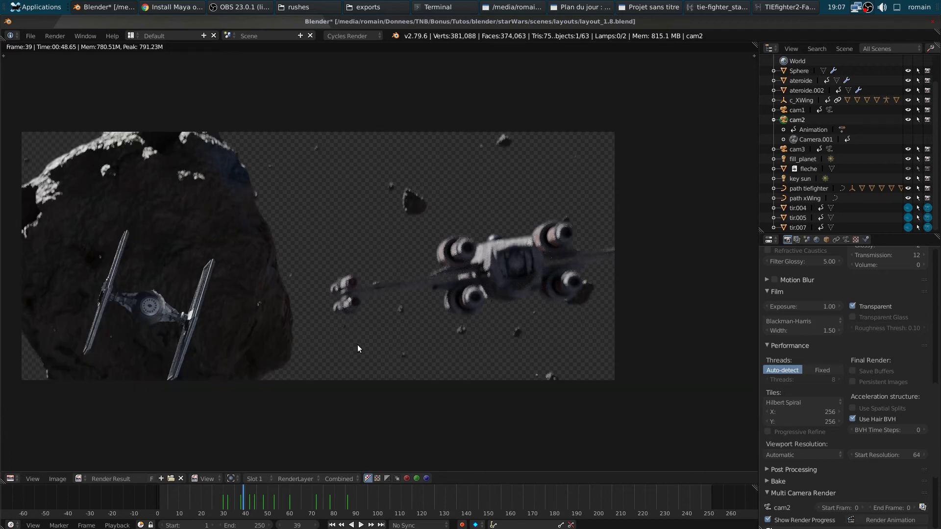
{"action": "middle_click_drag", "start_coordinate": [357, 344], "coordinate": [386, 358]}
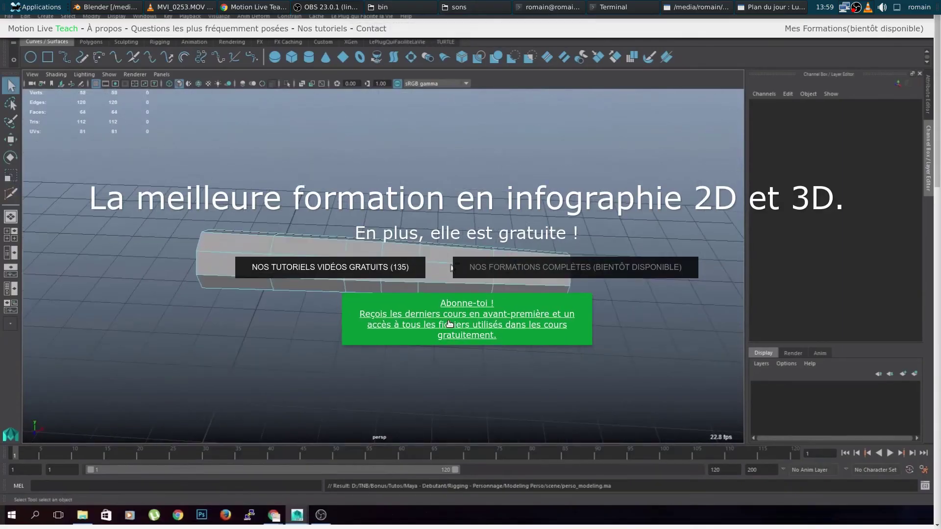
Step: Open the newsletter form and autofill the subscriber's first name and e-mail address
{"action": "left_click", "coordinate": [449, 324]}
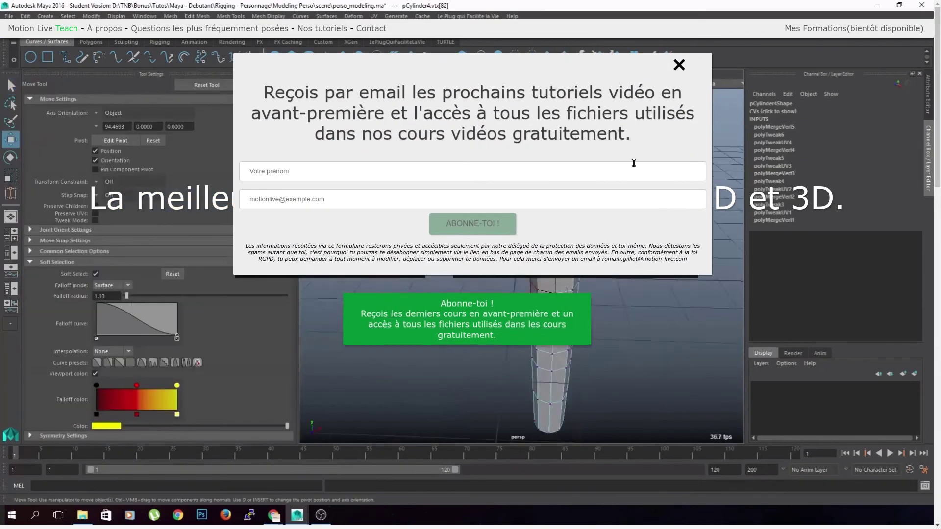
{"action": "left_click", "coordinate": [444, 175]}
{"action": "type", "text": "Rom"}
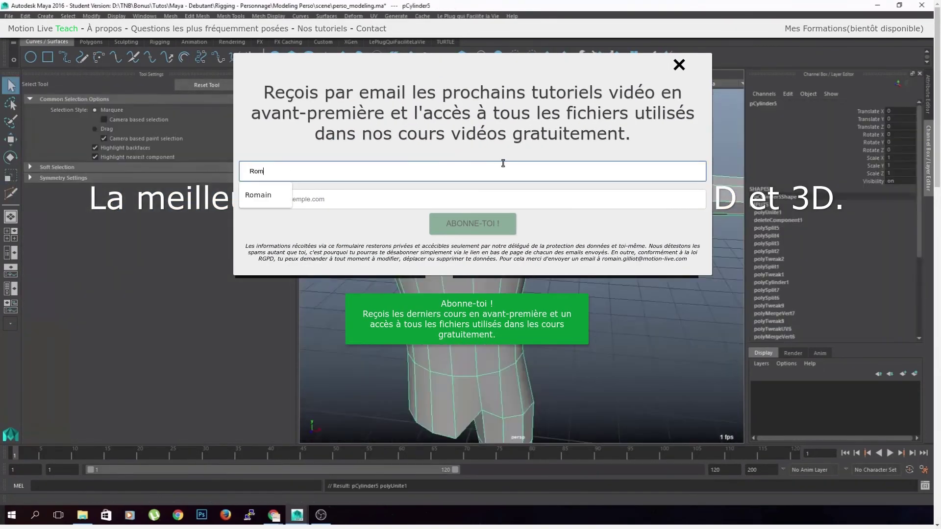
{"action": "key", "text": "Down"}
{"action": "key", "text": "Return"}
{"action": "key", "text": "Tab"}
{"action": "type", "text": "romain"}
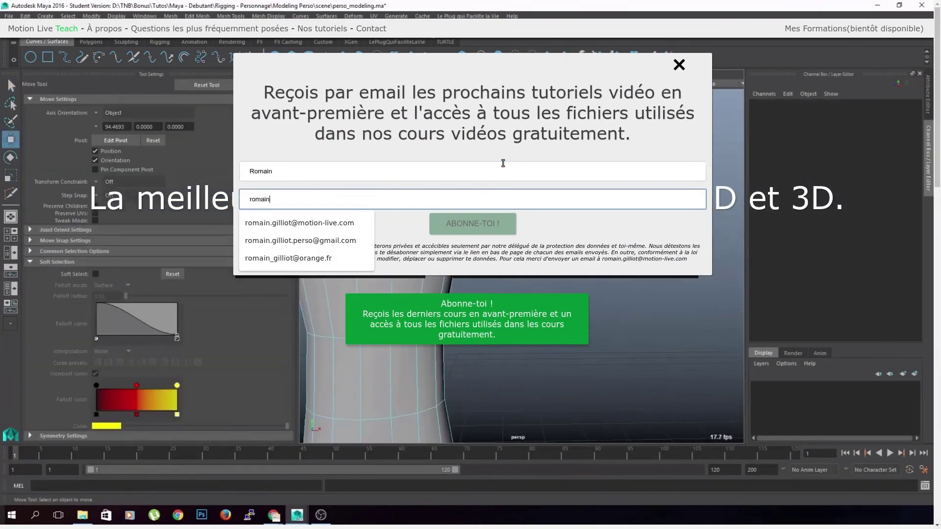
{"action": "key", "text": "Down"}
{"action": "key", "text": "Return"}
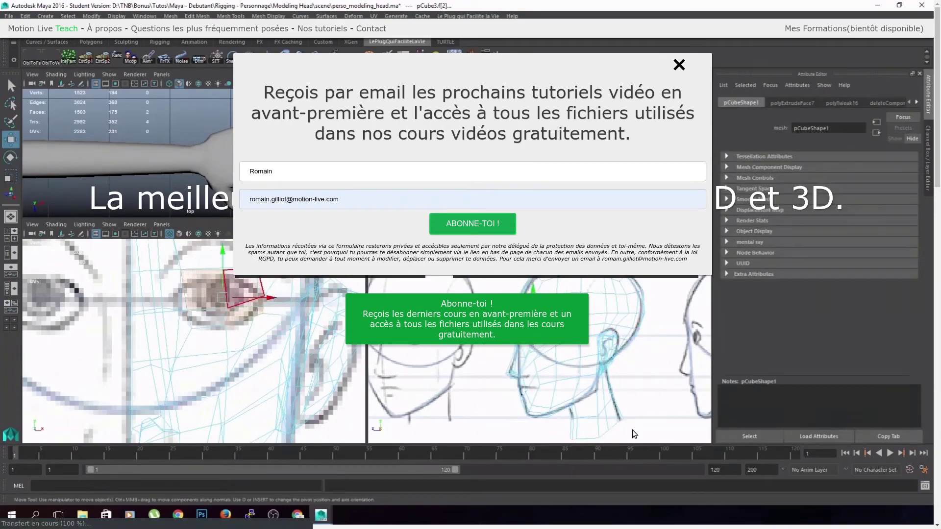